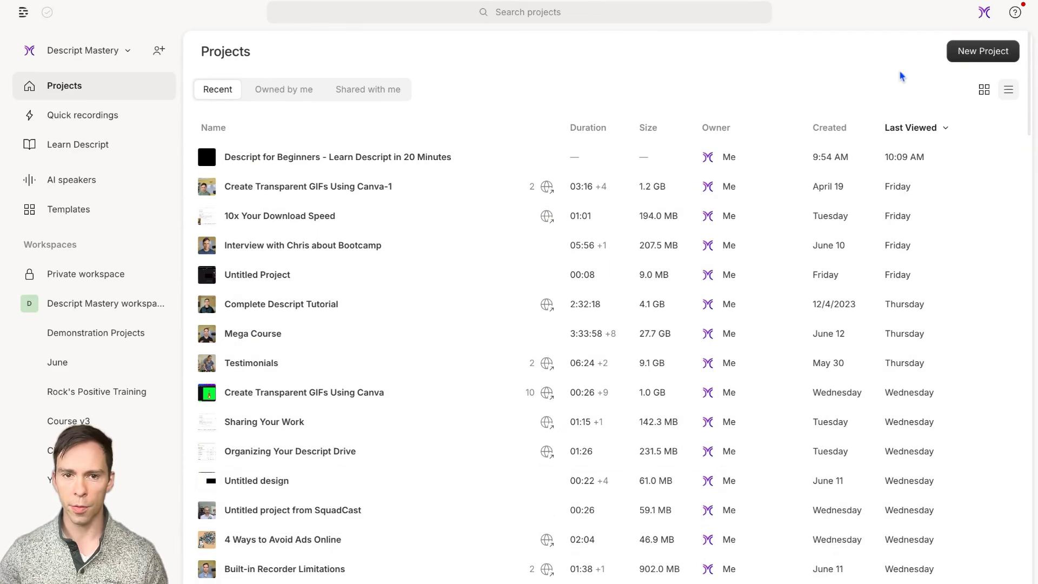
# Create a new untitled video project and bring up the media upload browser
pyautogui.click(964, 58)
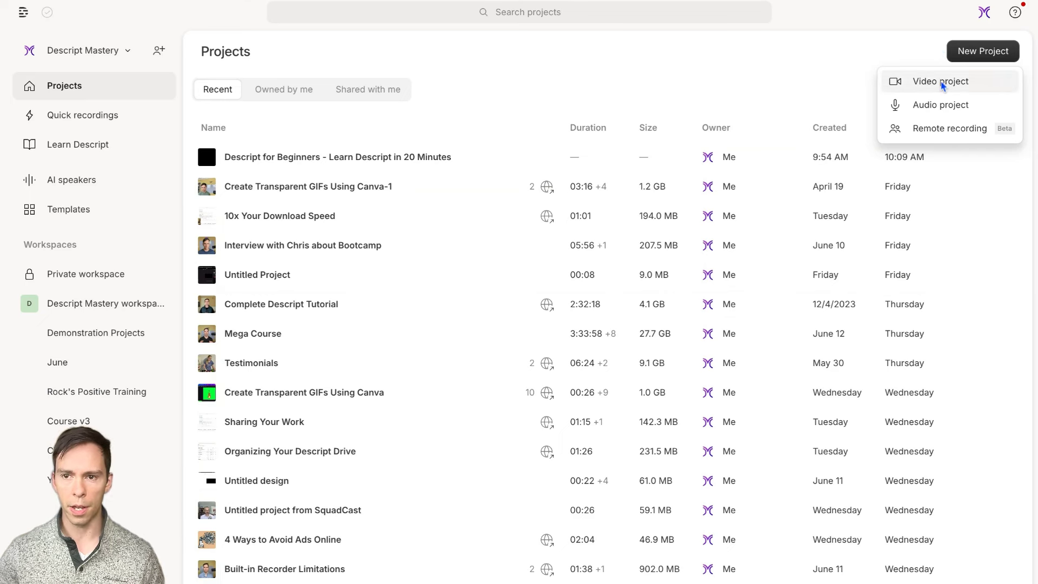
pyautogui.click(942, 84)
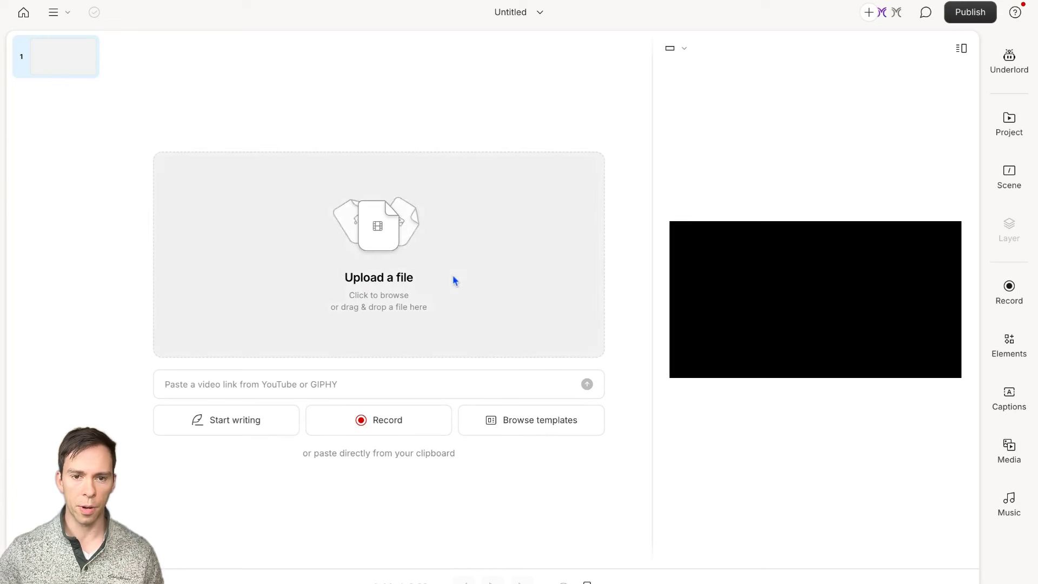
pyautogui.click(396, 261)
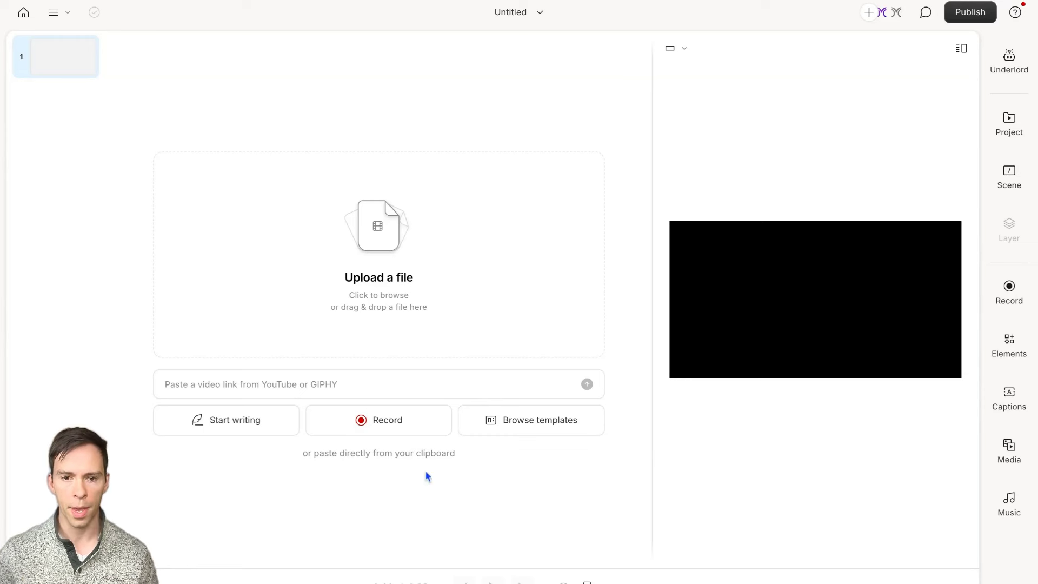
# Set up recording with the FaceTime HD Camera and the RØDE PodMic USB microphone
pyautogui.click(380, 428)
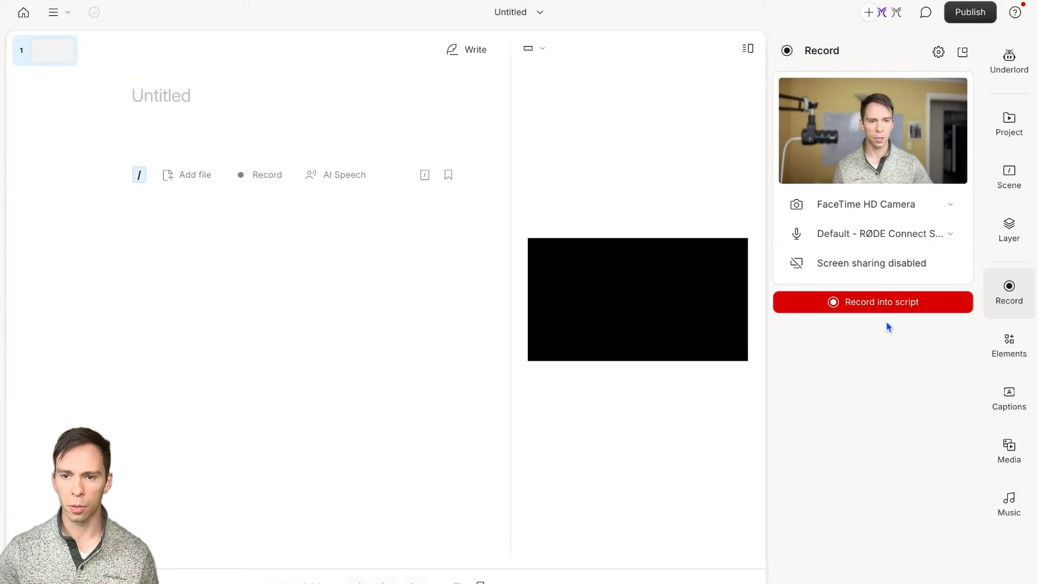
pyautogui.click(855, 215)
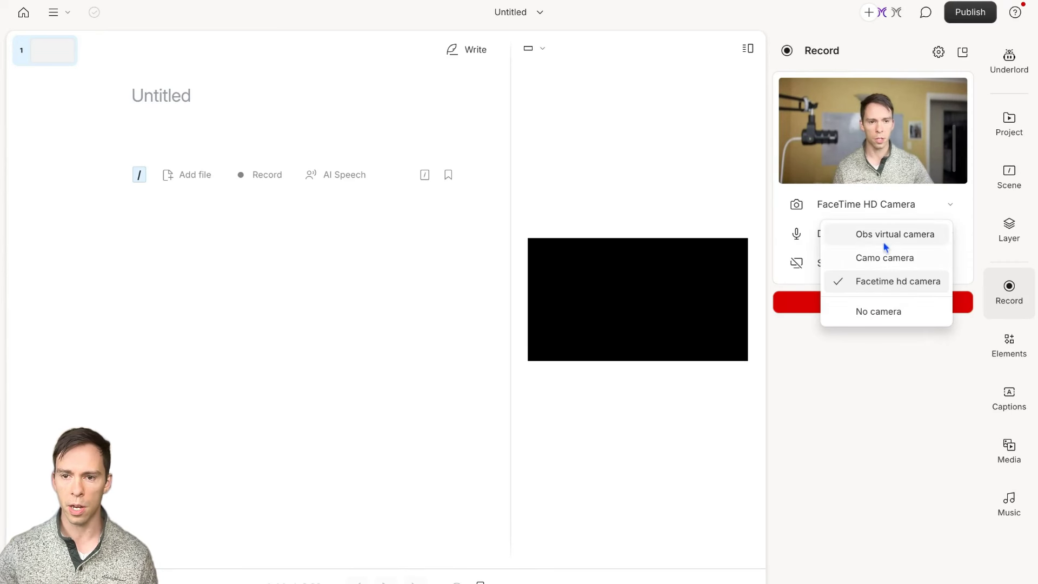
pyautogui.click(863, 285)
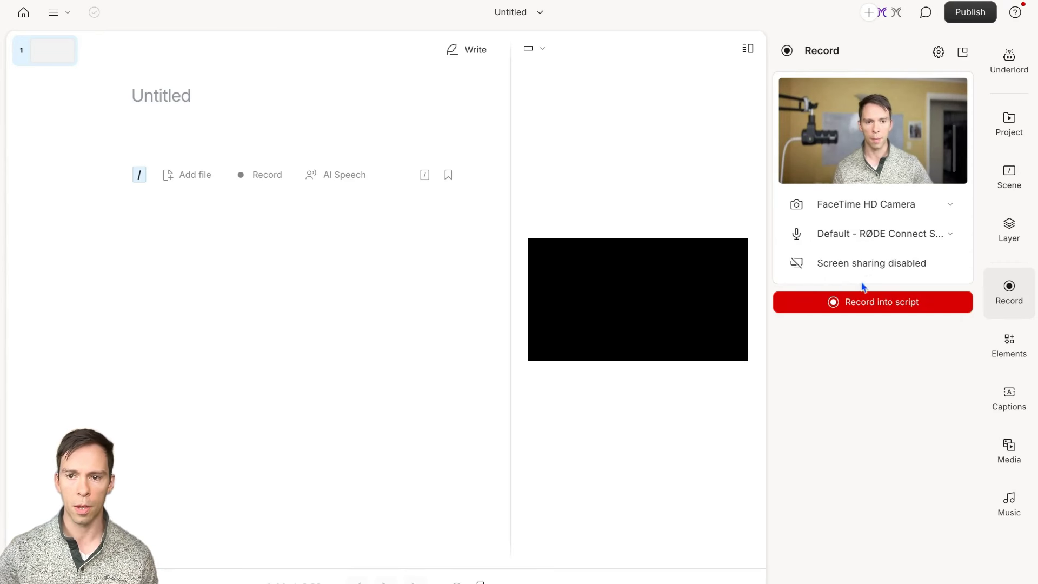
pyautogui.click(864, 236)
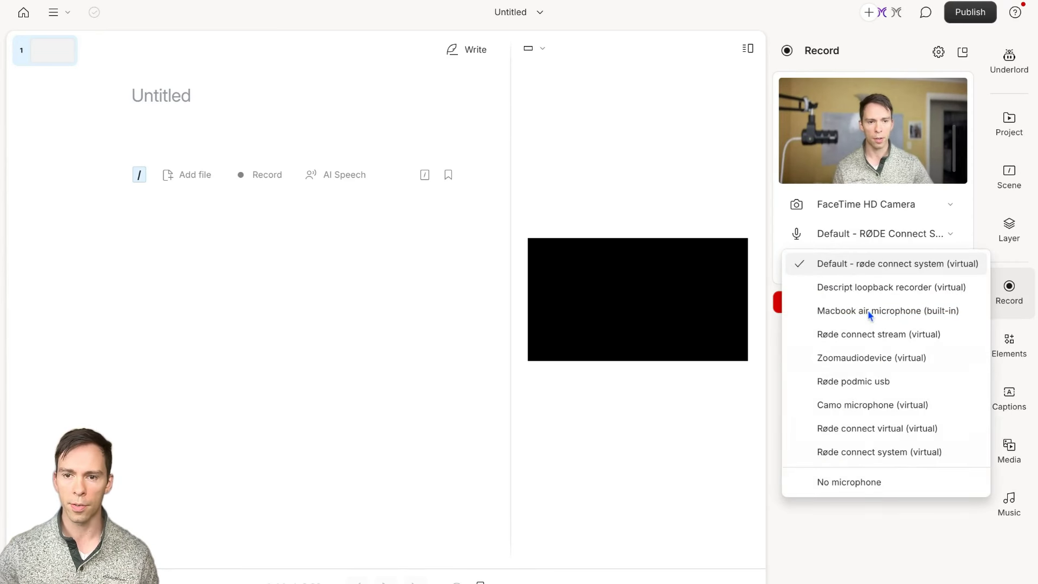
pyautogui.click(795, 180)
pyautogui.click(883, 235)
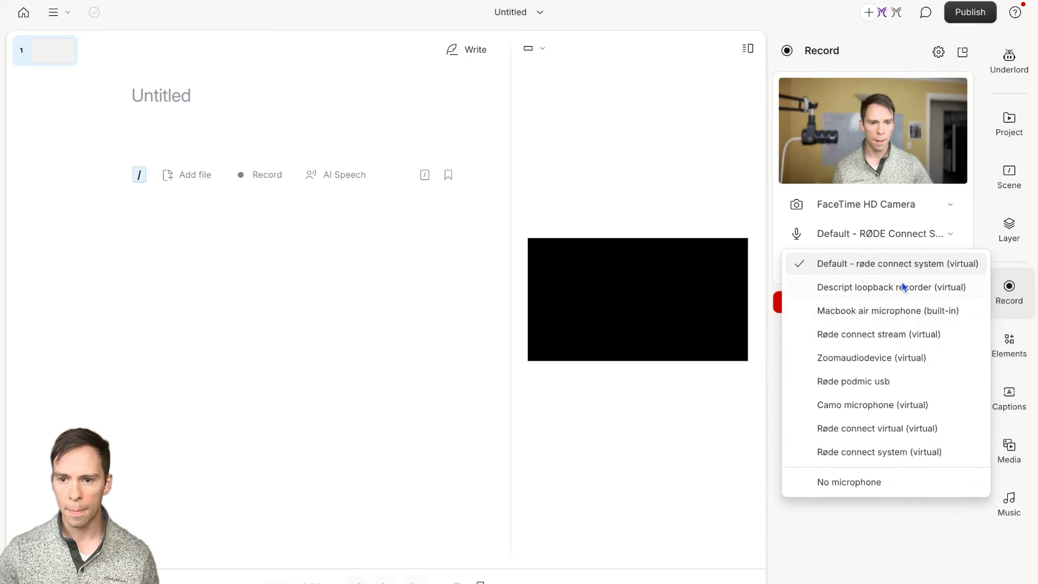
pyautogui.click(917, 379)
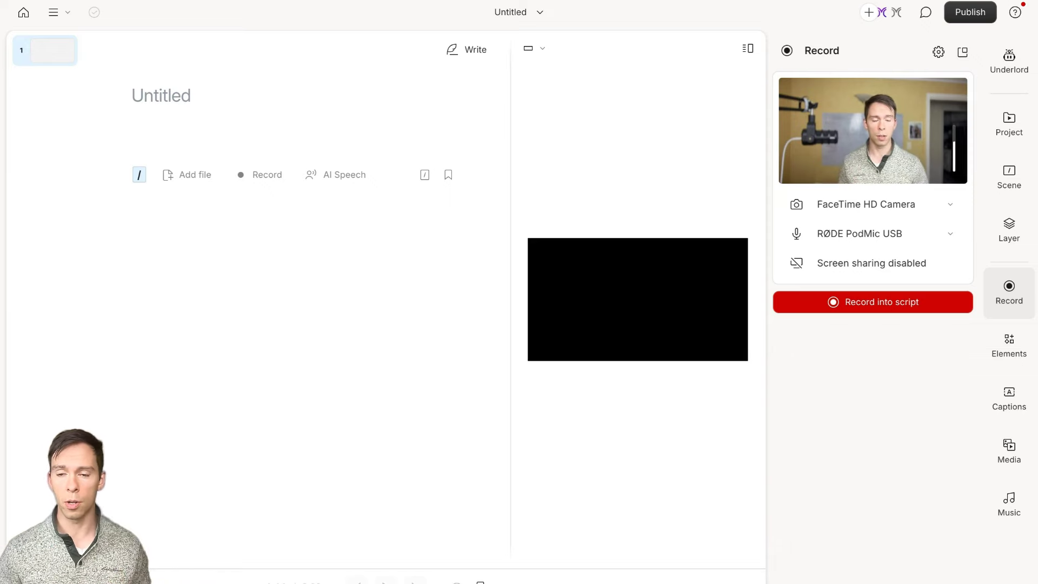
# Record a webcam take into the script and let it process into a transcript
pyautogui.click(878, 302)
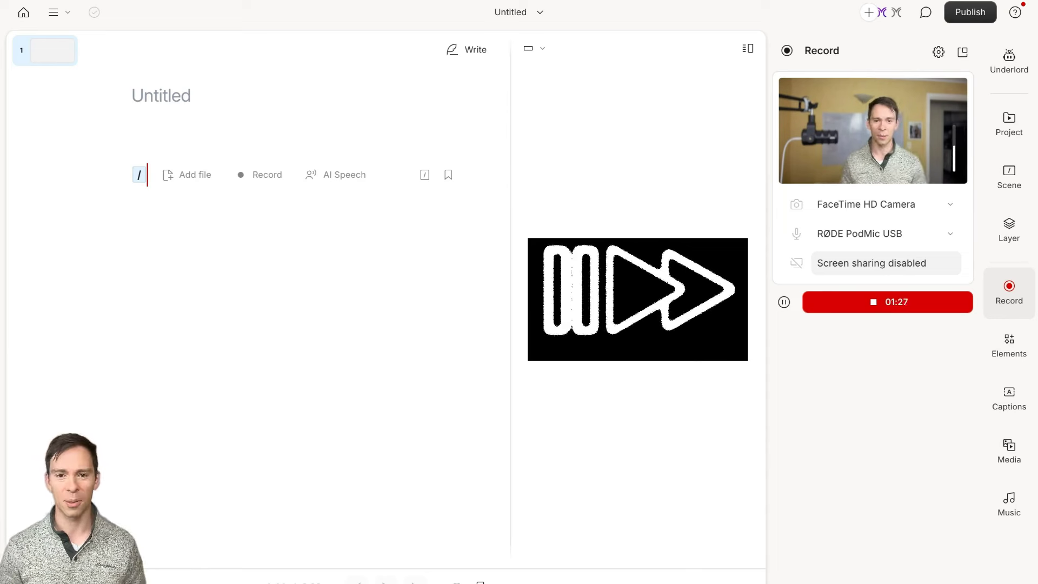
pyautogui.click(900, 306)
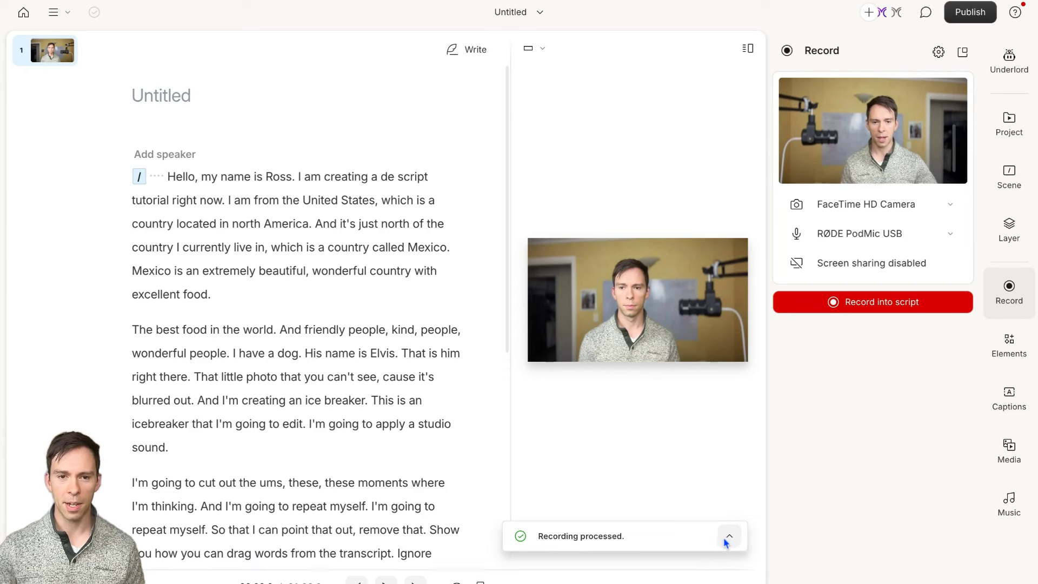
pyautogui.click(729, 535)
pyautogui.click(358, 223)
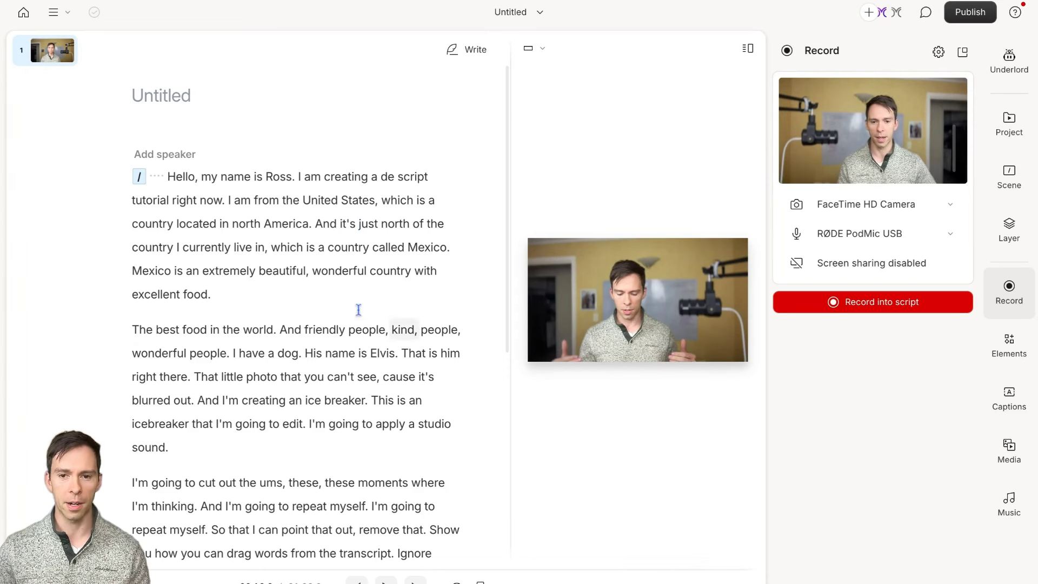
pyautogui.click(158, 97)
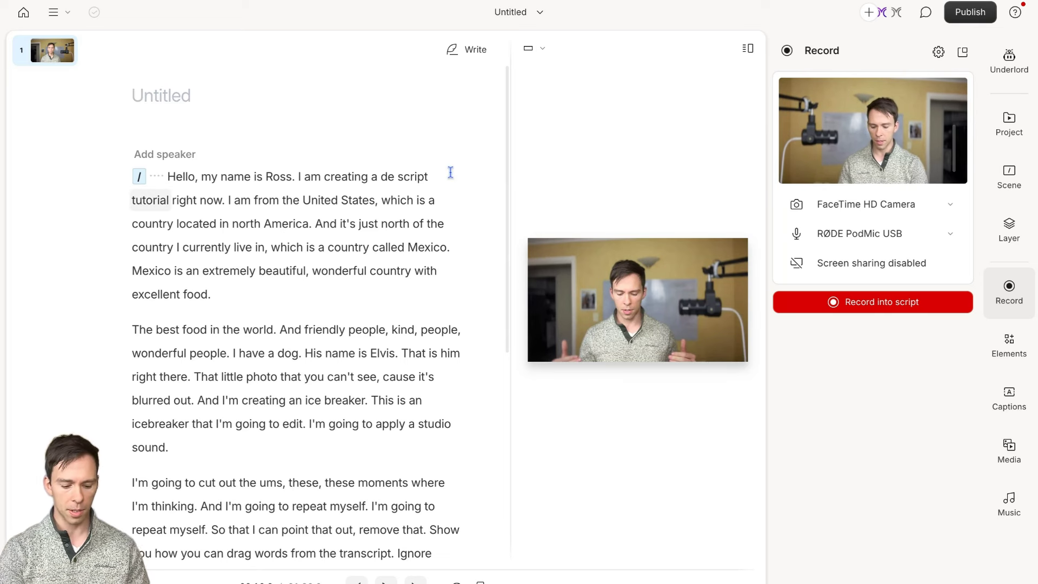
# Title the project 'Introduction' and close the recording panel to widen the script
pyautogui.write('Intro')
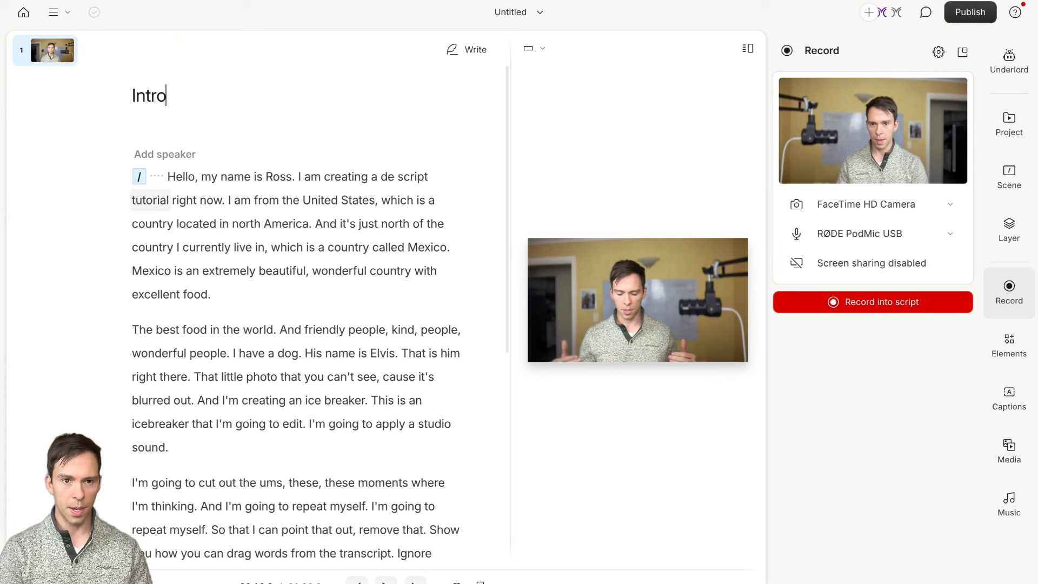
pyautogui.write('duction')
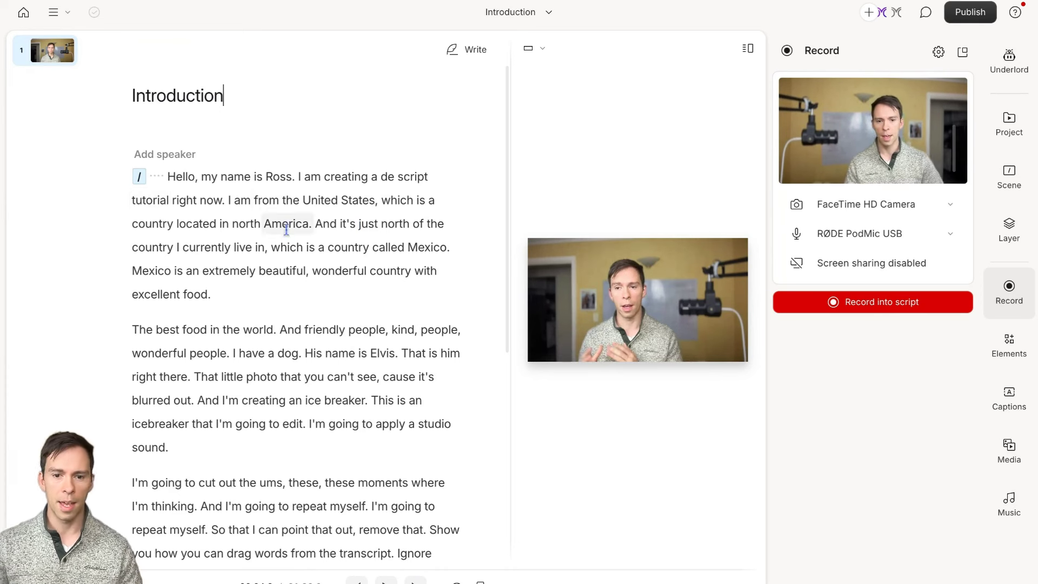
pyautogui.click(1007, 295)
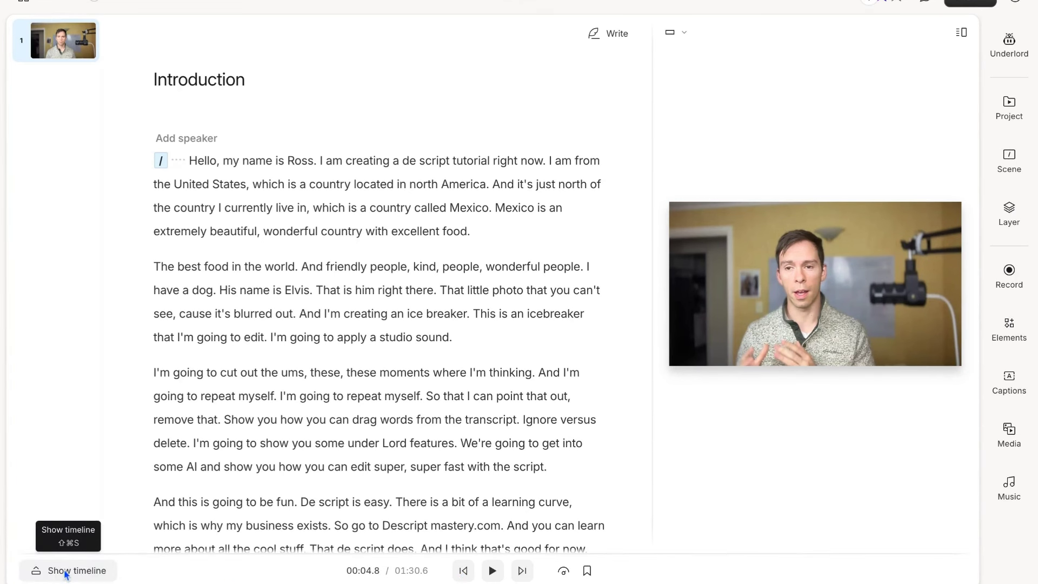
pyautogui.click(65, 571)
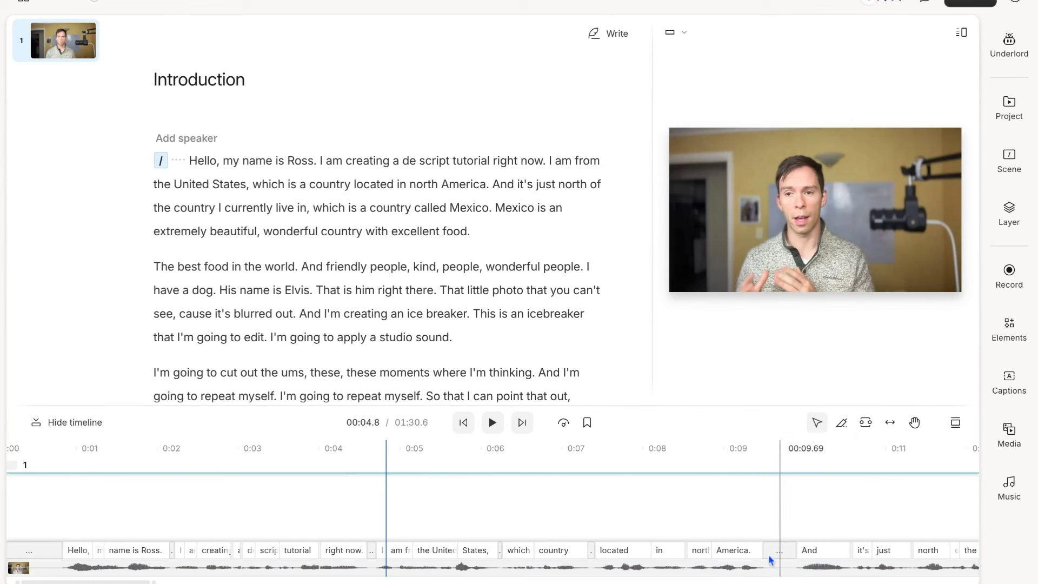
# Rewind to 00:00, select the clip and zoom the timeline onto the silent gap before 'Hello,'
pyautogui.click(455, 429)
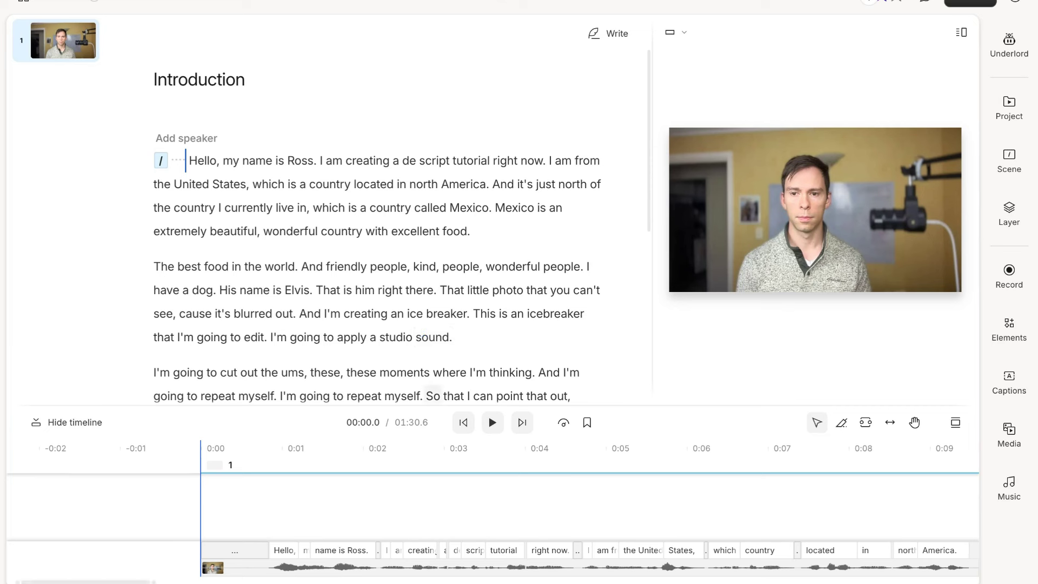
pyautogui.click(261, 566)
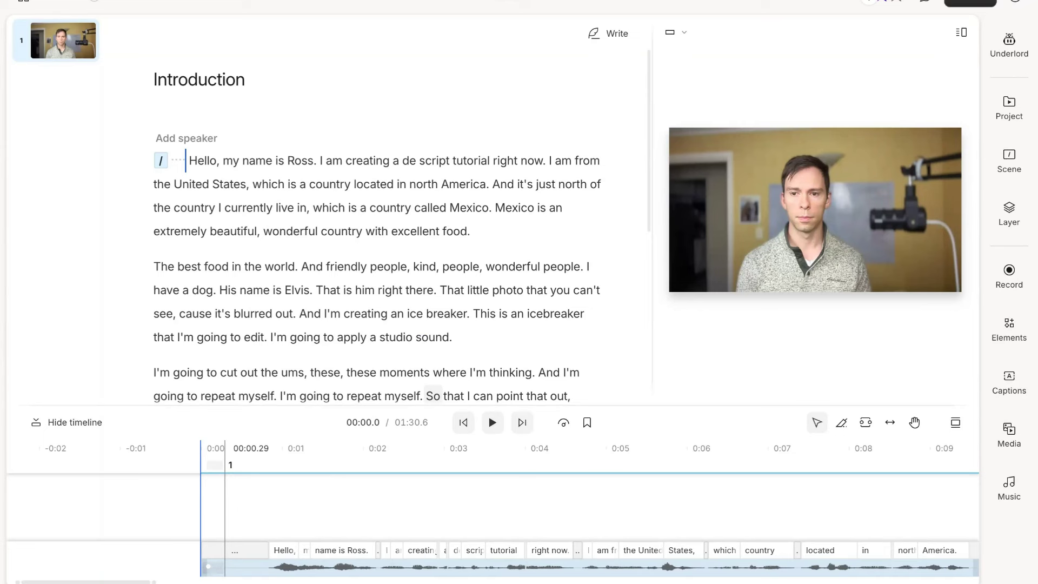
pyautogui.scroll(10, 225, 562)
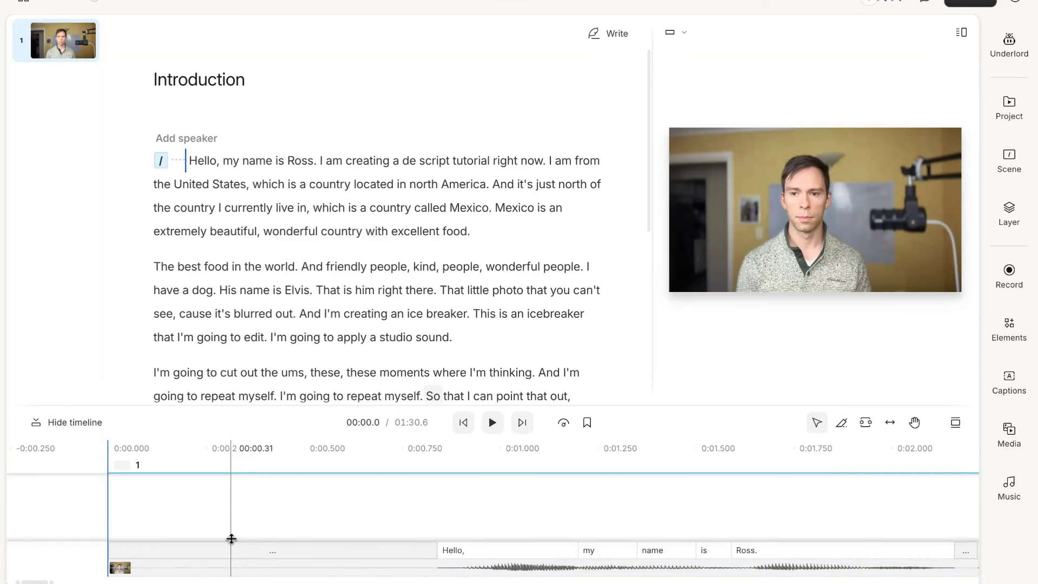
pyautogui.scroll(-10, 231, 539)
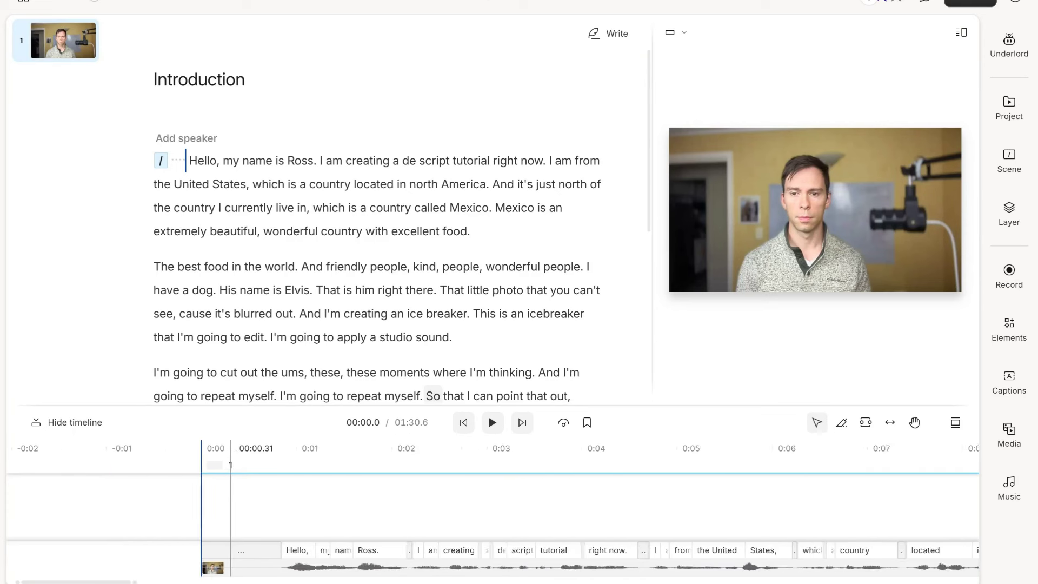
pyautogui.scroll(-10, 234, 557)
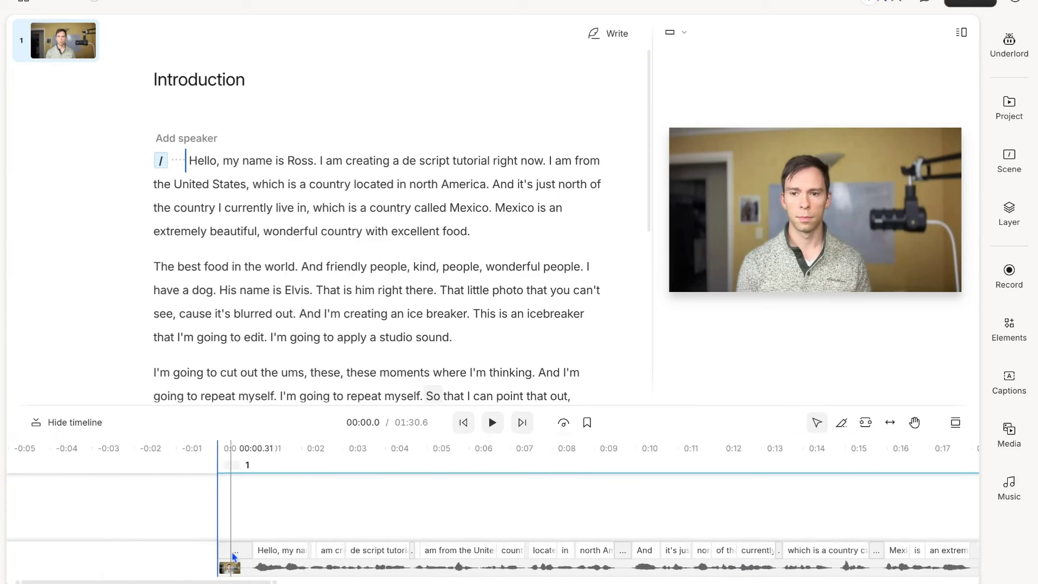
pyautogui.scroll(5, 233, 557)
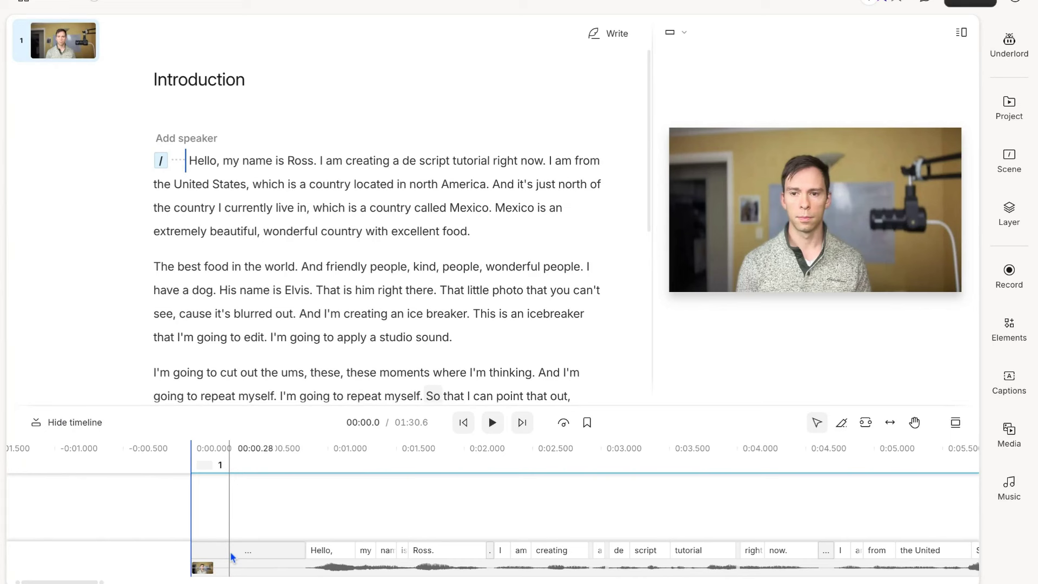
pyautogui.scroll(6, 230, 554)
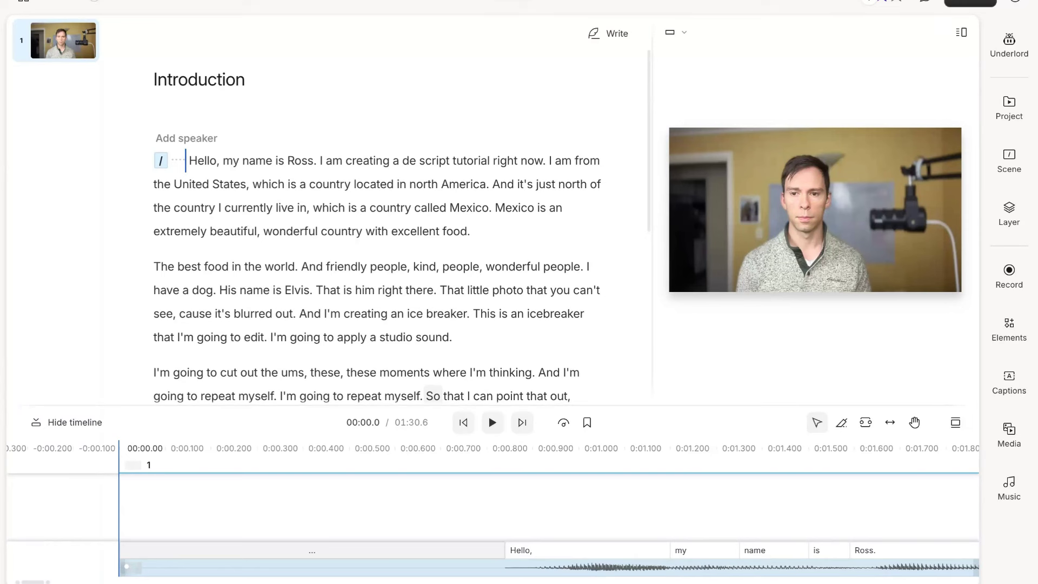
pyautogui.press('BackSpace')
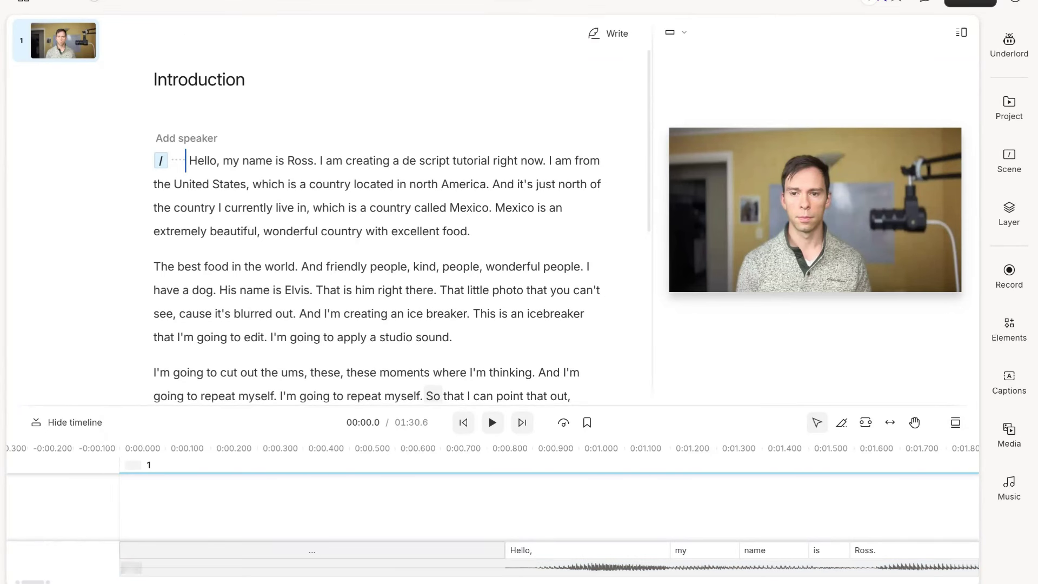
pyautogui.press('BackSpace')
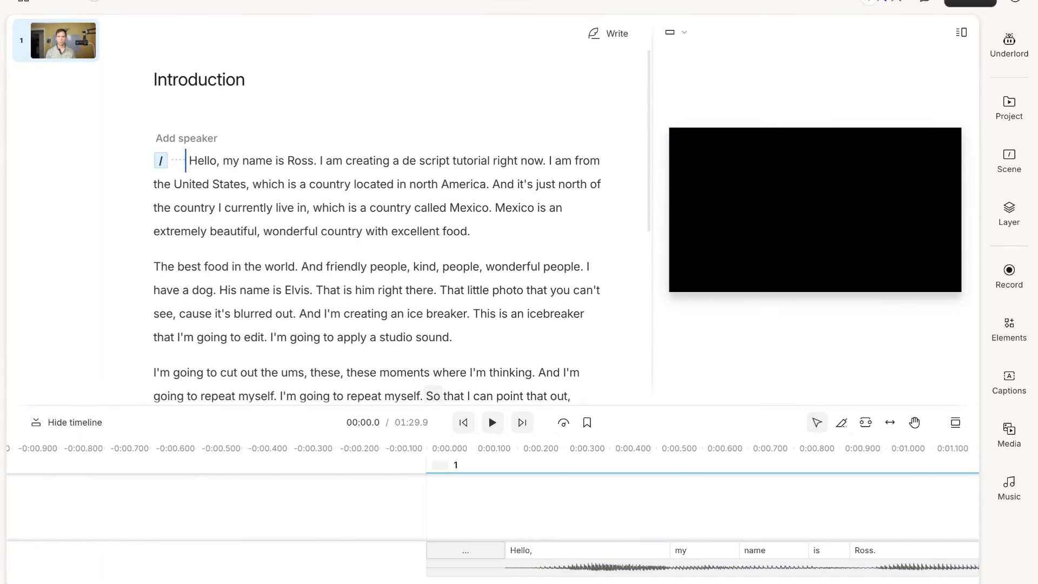
pyautogui.moveTo(432, 568); pyautogui.dragTo(254, 572)
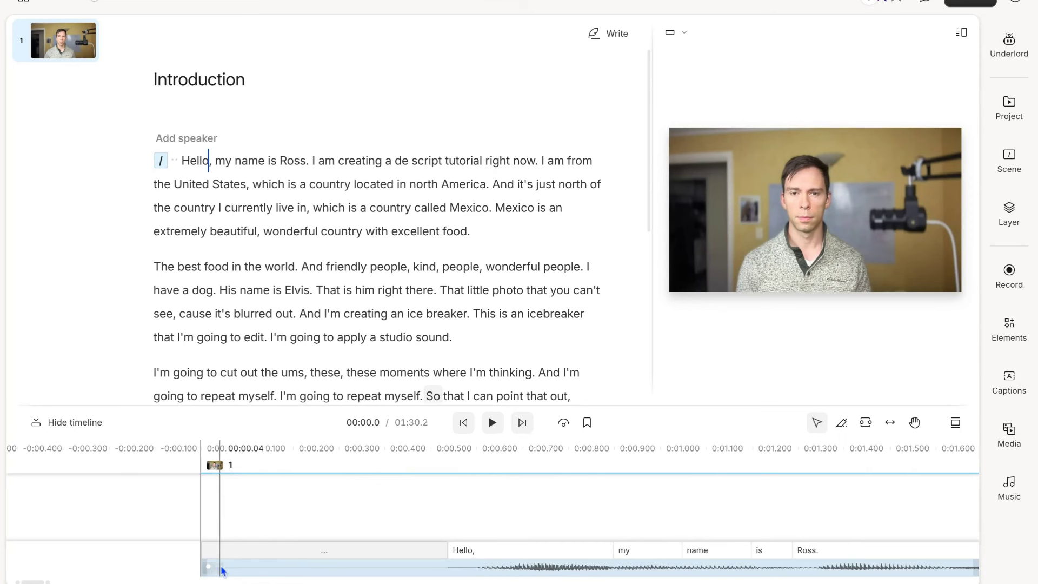
pyautogui.moveTo(205, 567); pyautogui.dragTo(447, 567)
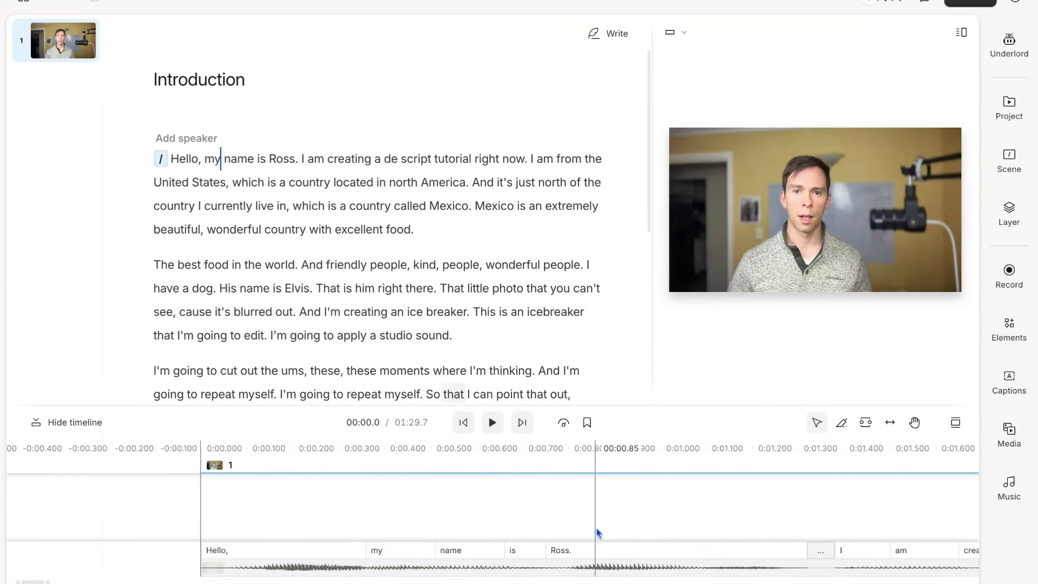
pyautogui.scroll(-3, 526, 524)
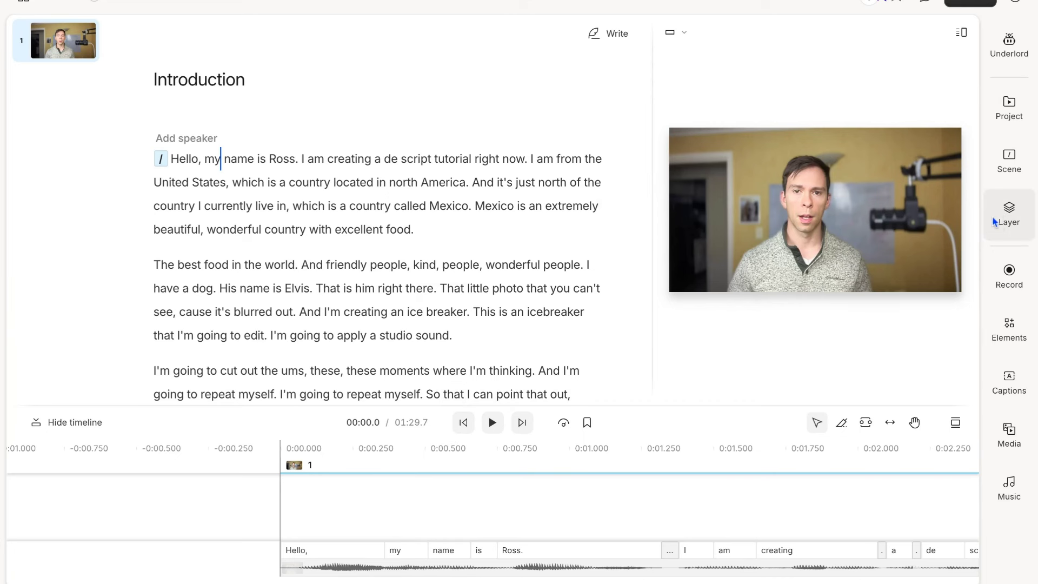
# Select the Script video layer and check its 1x speed and +0.0dB audio gain
pyautogui.click(1000, 226)
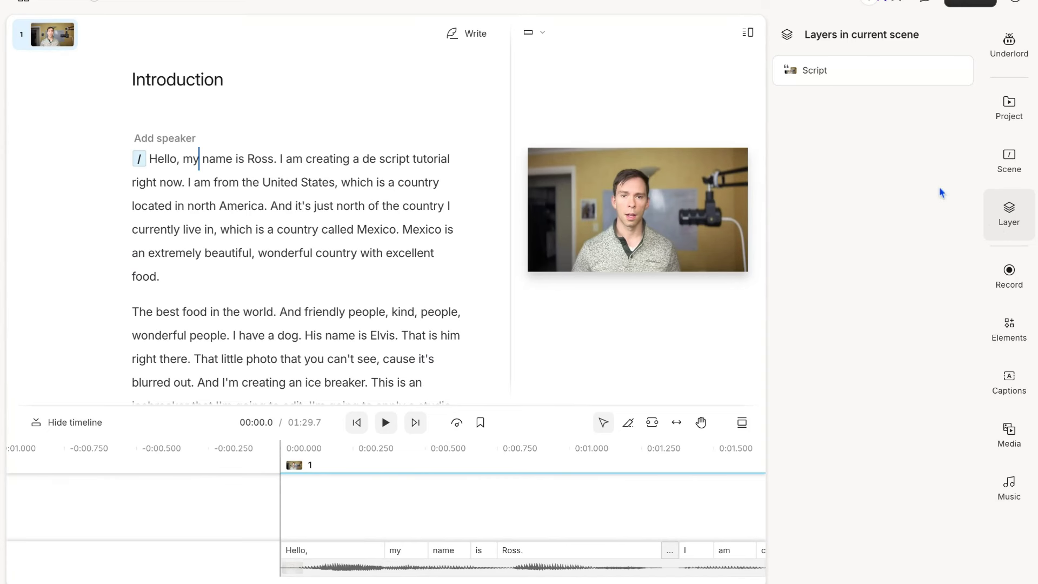
pyautogui.moveTo(840, 80)
pyautogui.click(644, 234)
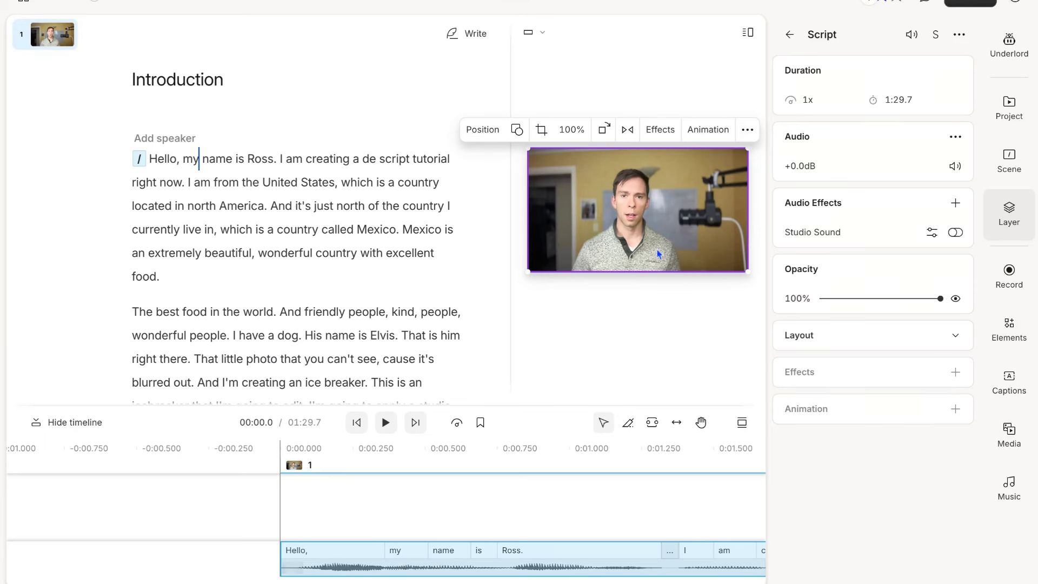
pyautogui.click(818, 103)
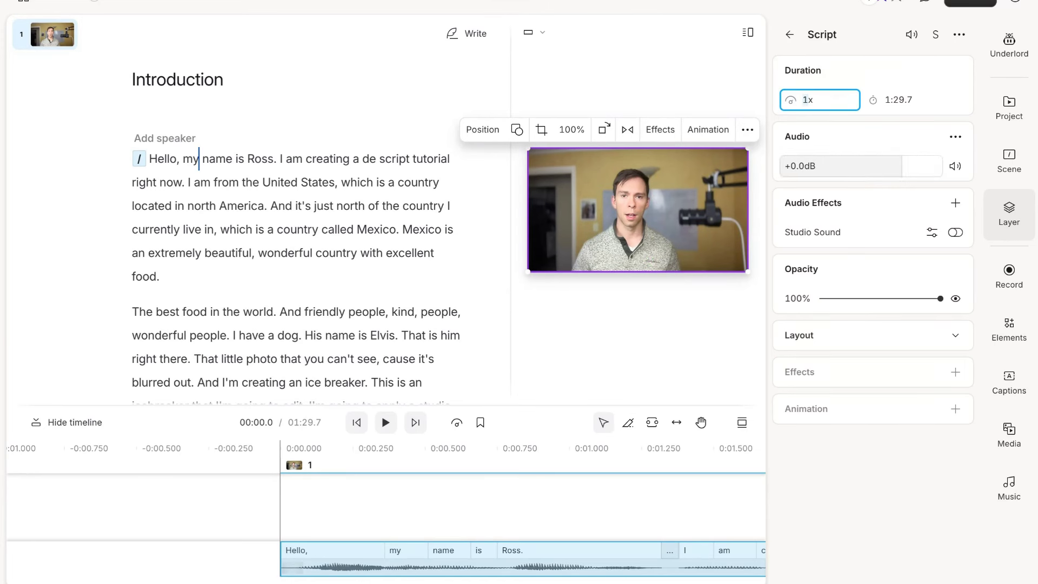
pyautogui.click(839, 168)
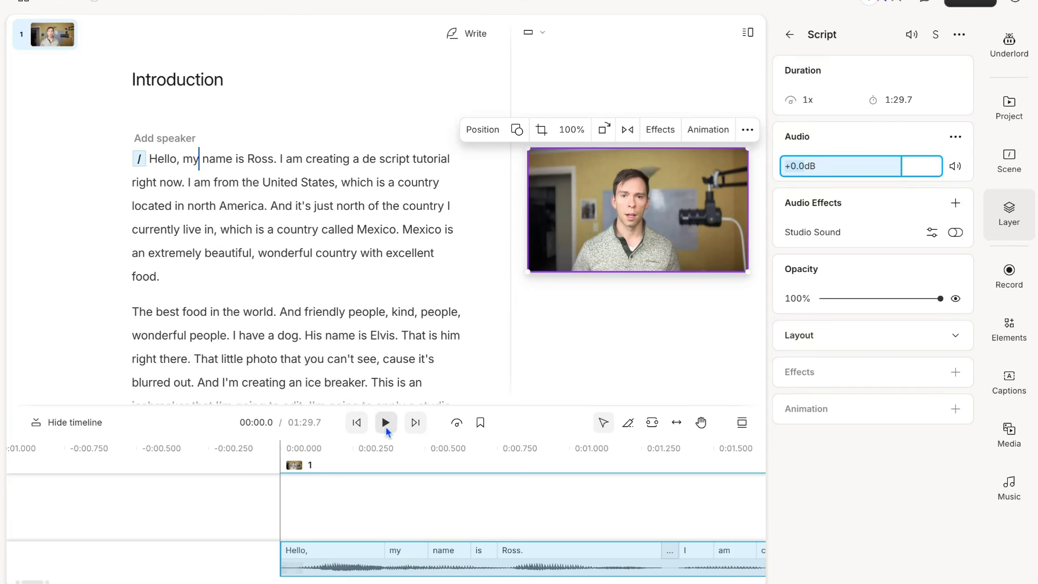
# Enable Studio Sound on the recording's audio at 100% intensity
pyautogui.click(385, 425)
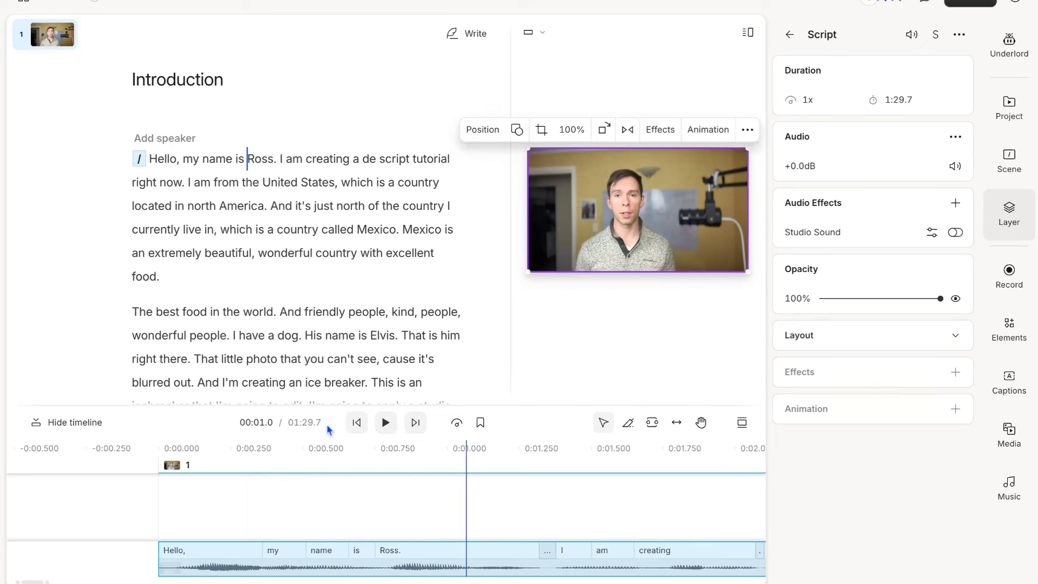
pyautogui.click(356, 423)
pyautogui.click(698, 213)
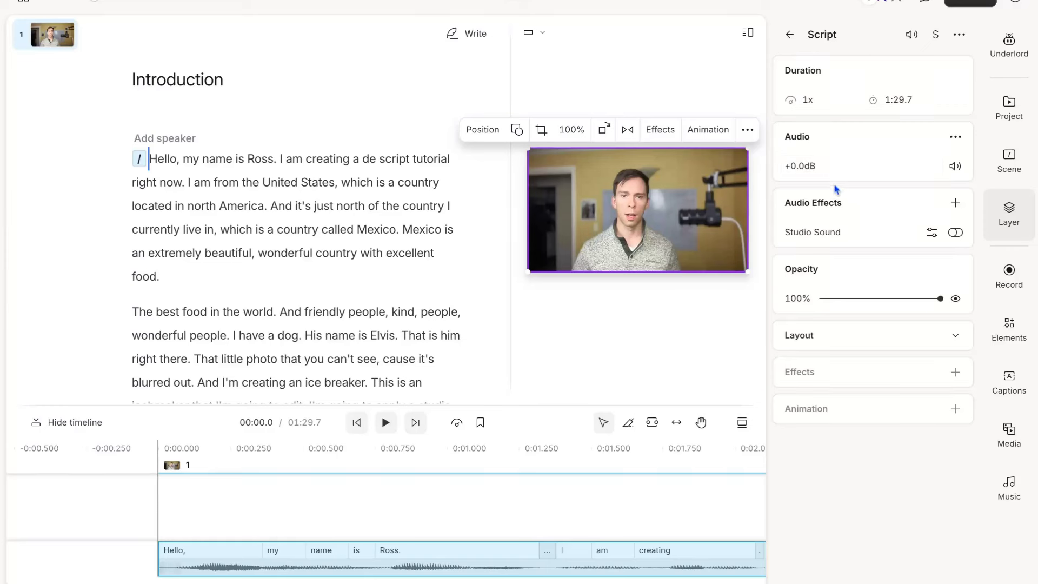
pyautogui.click(833, 166)
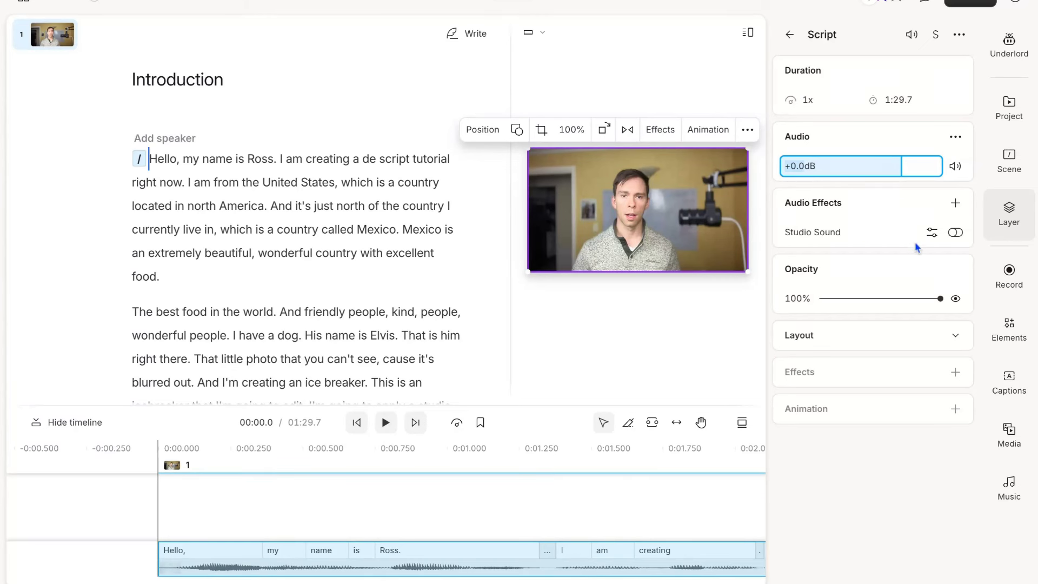
pyautogui.click(955, 234)
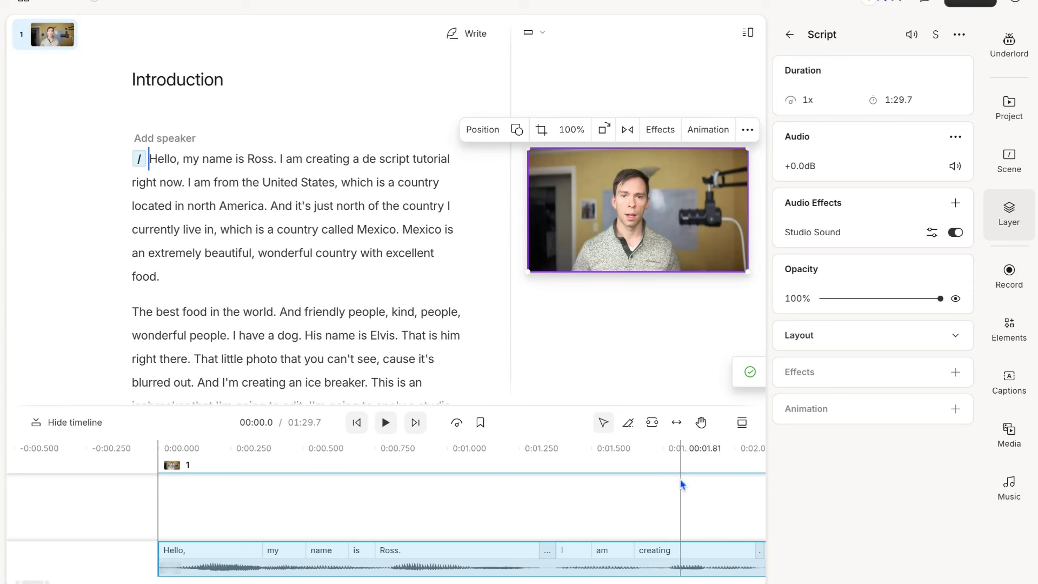
pyautogui.click(931, 233)
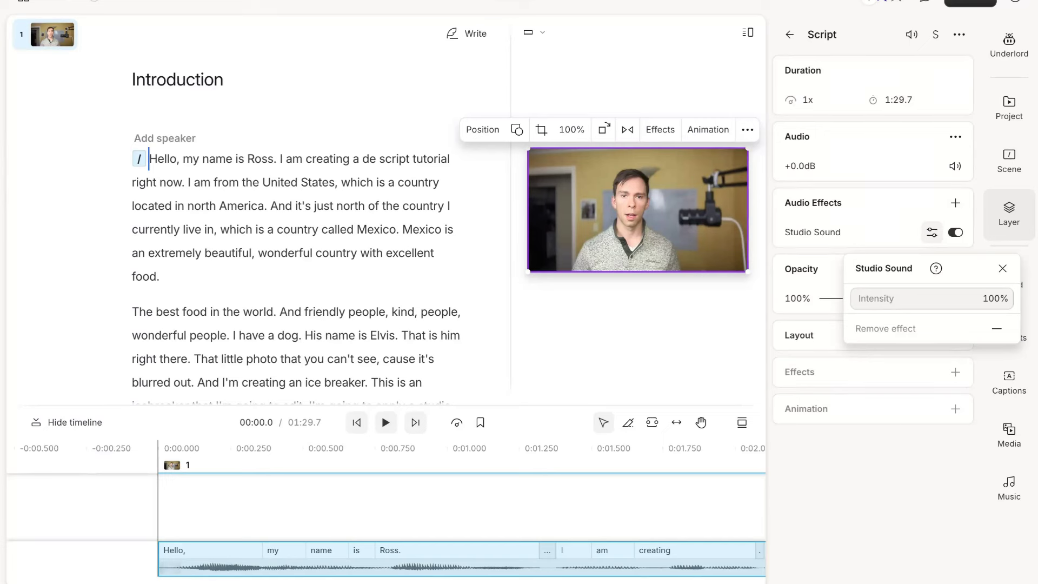
# Lower Studio Sound intensity to 85% and play back the enhanced audio
pyautogui.click(989, 299)
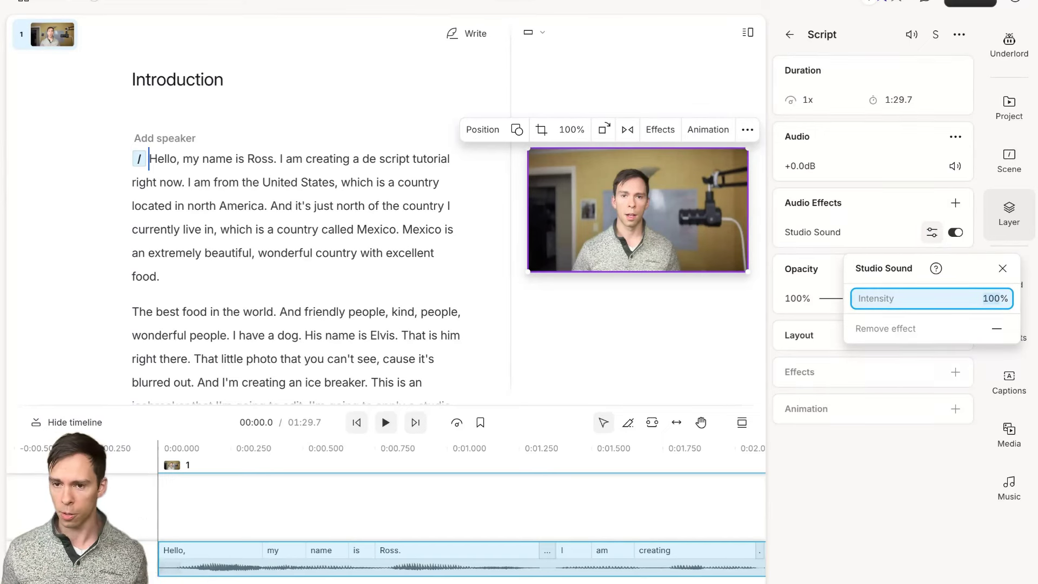
pyautogui.write('85')
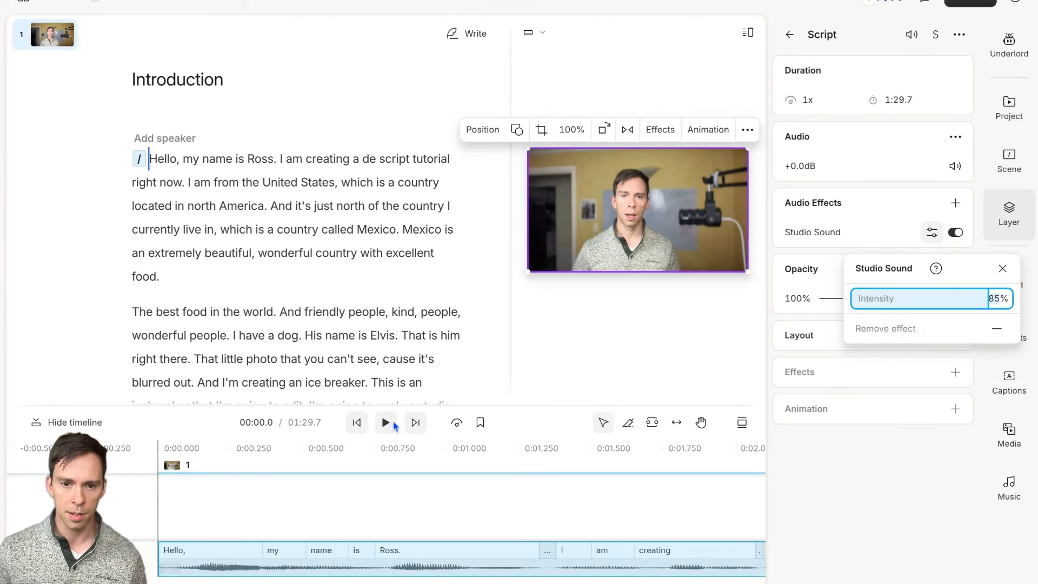
pyautogui.click(385, 423)
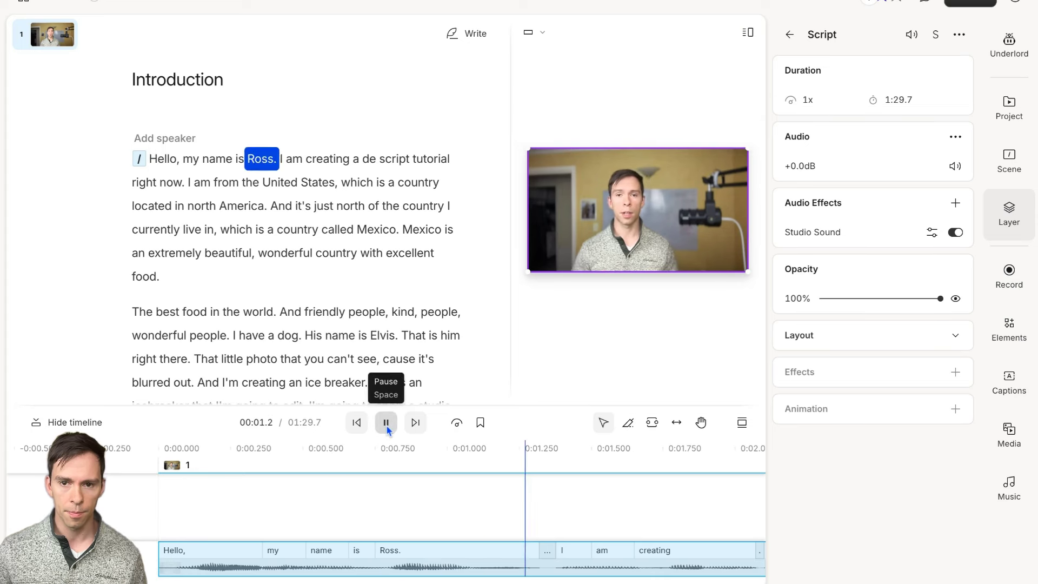
pyautogui.click(385, 423)
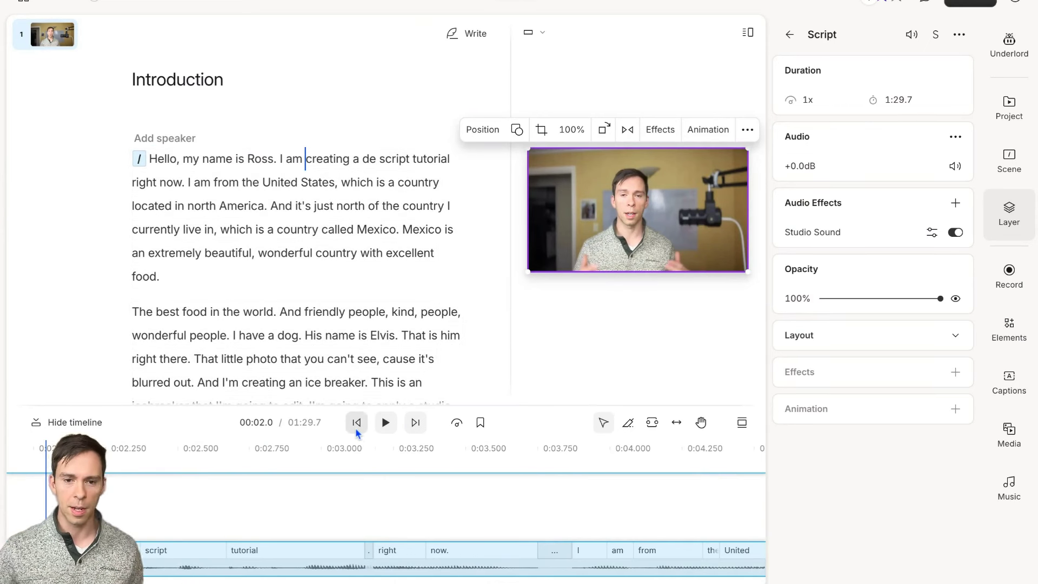
pyautogui.click(356, 426)
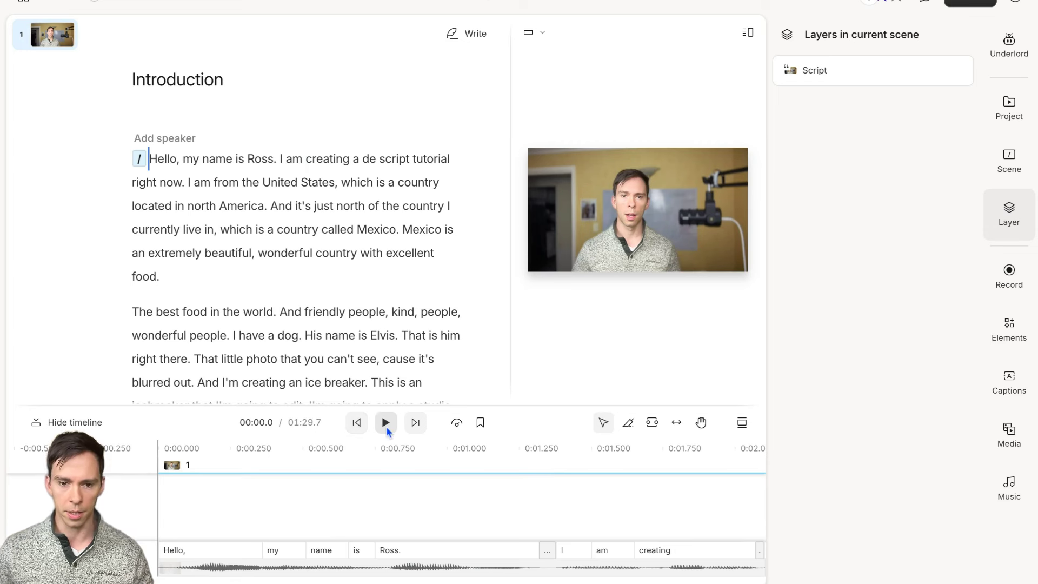
# Reselect the video layer and move the playhead to 'And I'm going to repeat'
pyautogui.click(638, 211)
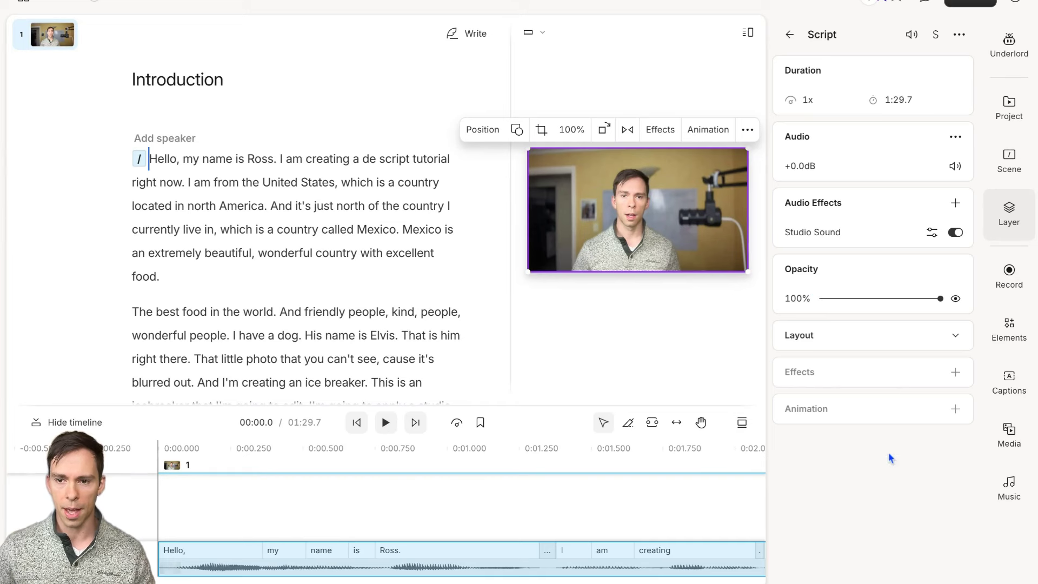
pyautogui.click(194, 182)
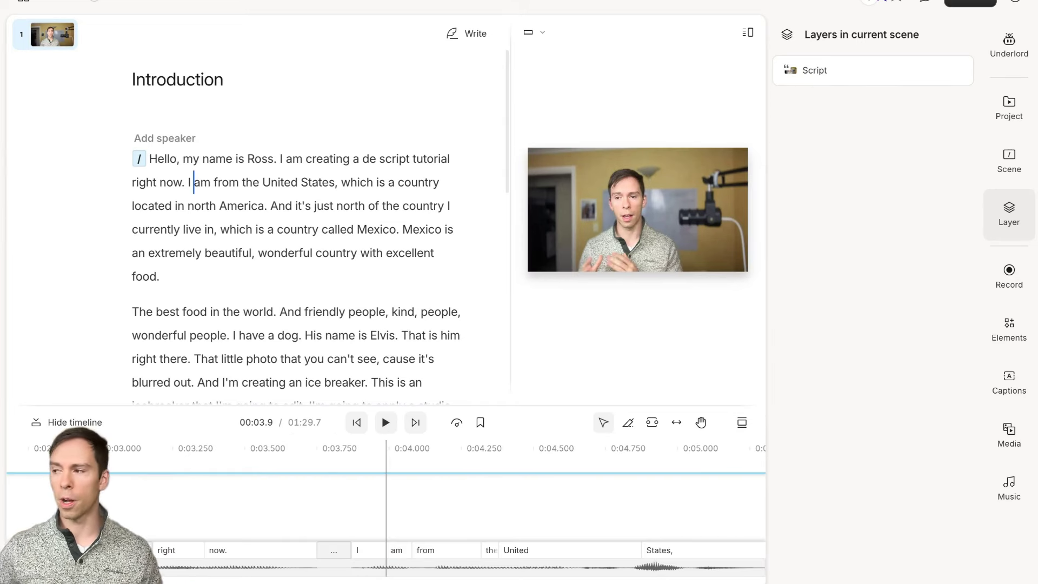
pyautogui.click(242, 182)
pyautogui.scroll(-3, 271, 290)
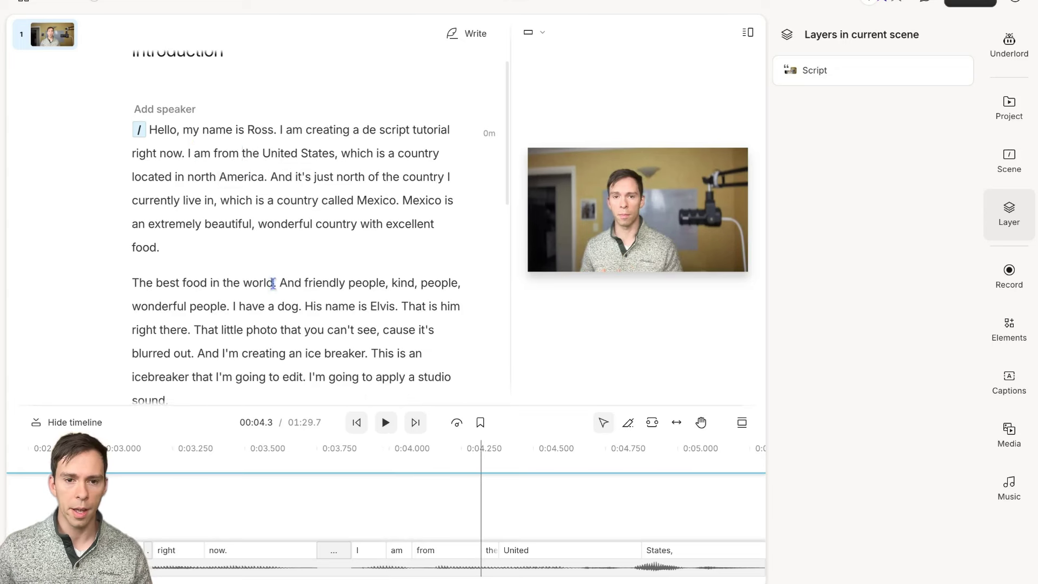
pyautogui.scroll(-5, 275, 283)
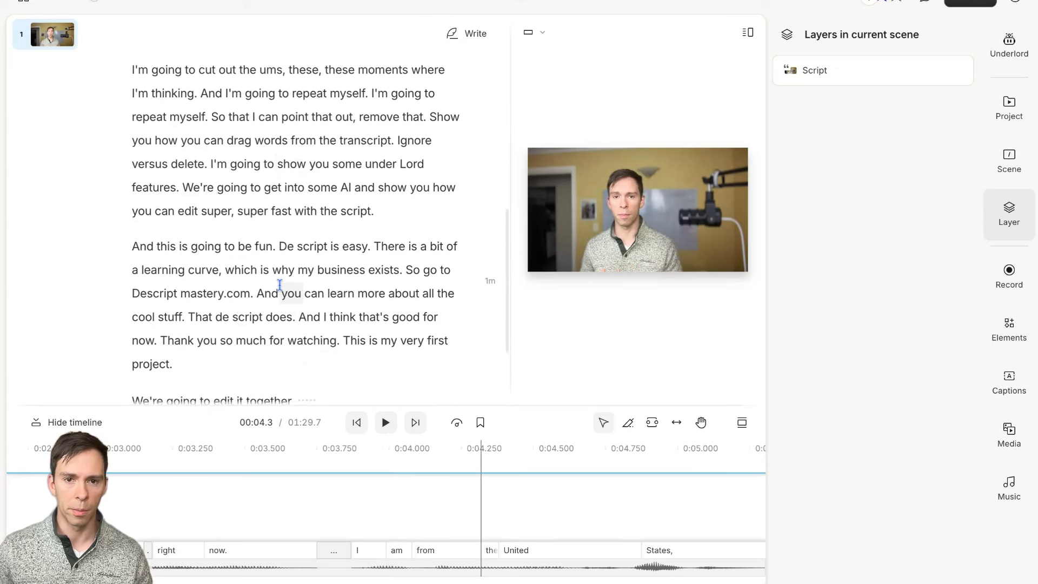
pyautogui.click(213, 86)
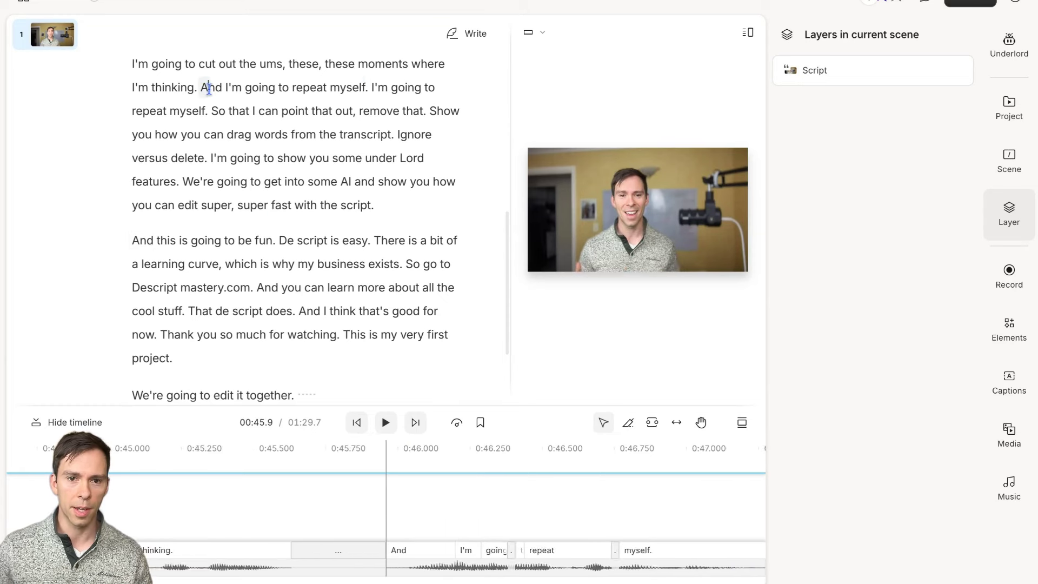
pyautogui.hotkey('shift', 'Right')
pyautogui.hotkey('shift', 'Right')
pyautogui.hotkey('shift', 'Right')
pyautogui.hotkey('shift', 'Right')
pyautogui.hotkey('shift', 'Right')
pyautogui.hotkey('shift', 'Right')
pyautogui.click(374, 89)
pyautogui.hotkey('shift', 'Right')
pyautogui.hotkey('shift', 'Right')
pyautogui.hotkey('shift', 'Right')
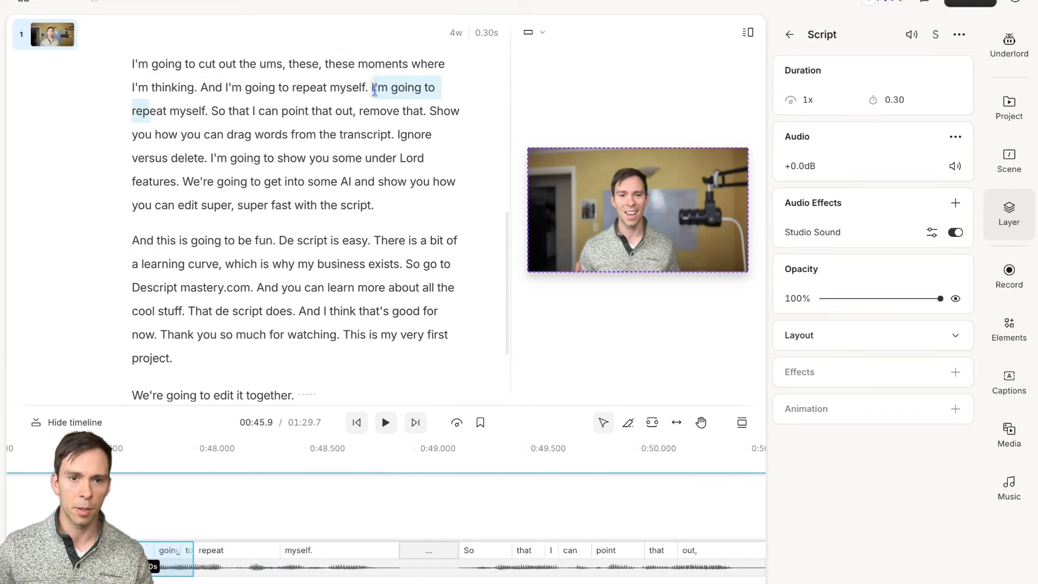
pyautogui.hotkey('shift', 'Right')
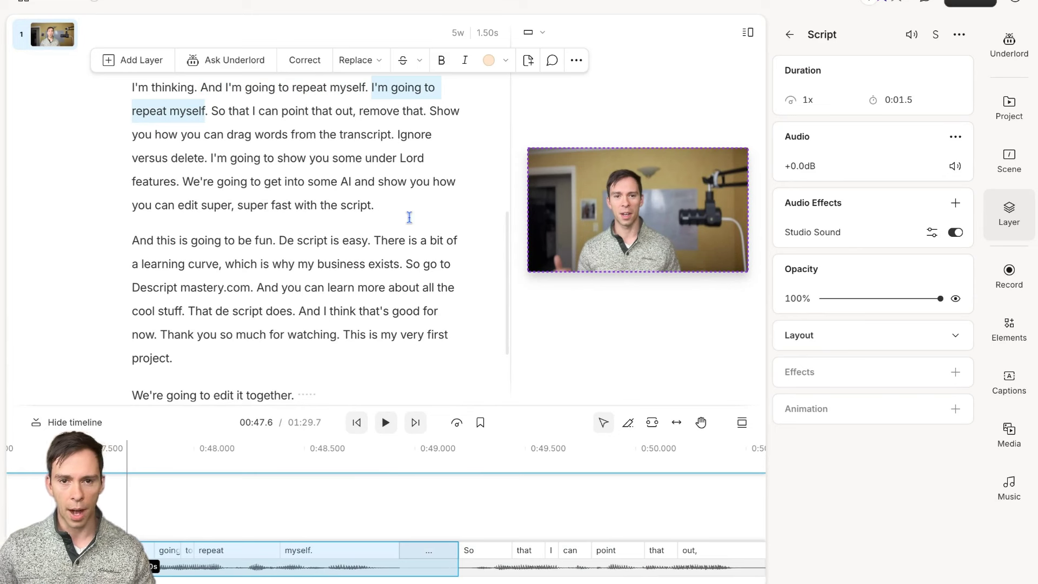
pyautogui.click(372, 88)
pyautogui.hotkey('shift', 'Right')
pyautogui.hotkey('shift', 'Right')
pyautogui.hotkey('shift', 'Right')
pyautogui.hotkey('shift', 'Right')
pyautogui.hotkey('shift', 'Right')
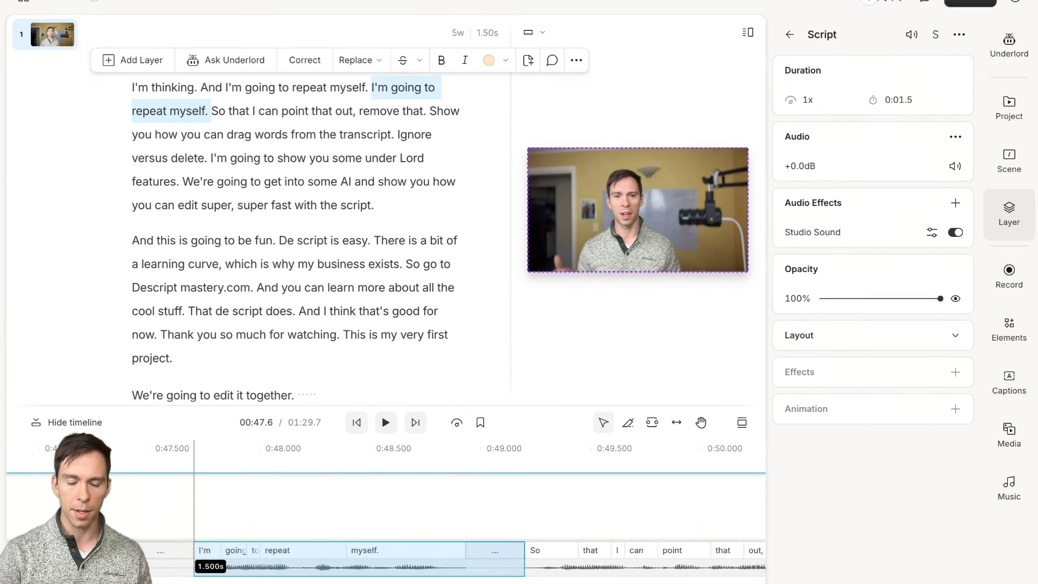
pyautogui.press('BackSpace')
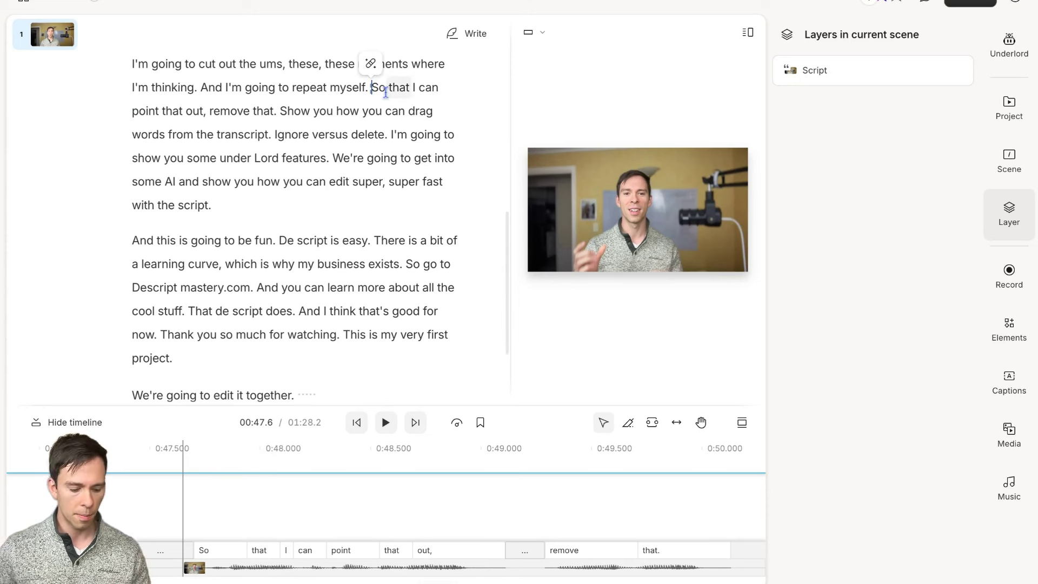
pyautogui.hotkey('ctrl', 'z')
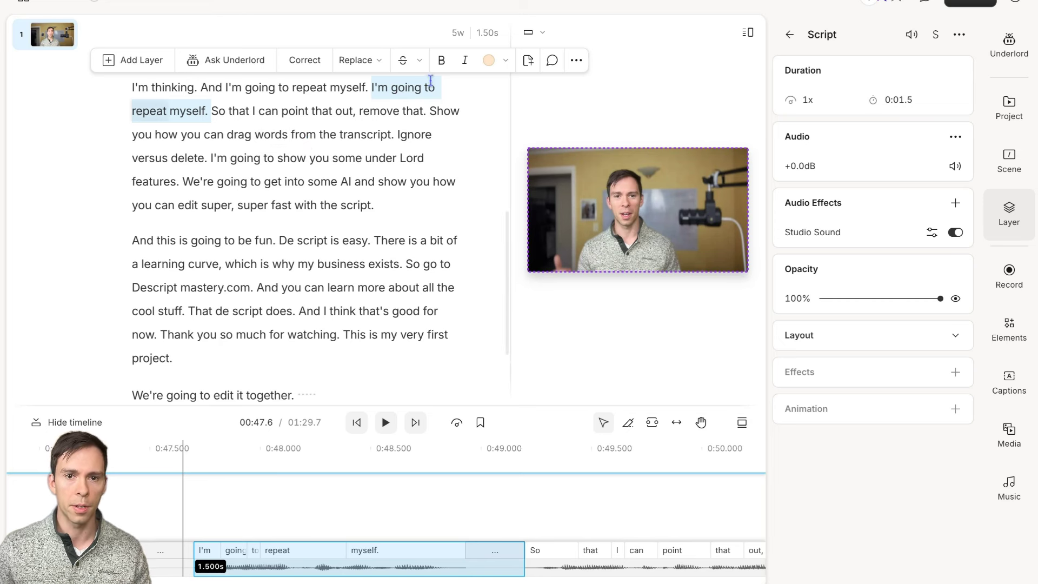
pyautogui.click(403, 62)
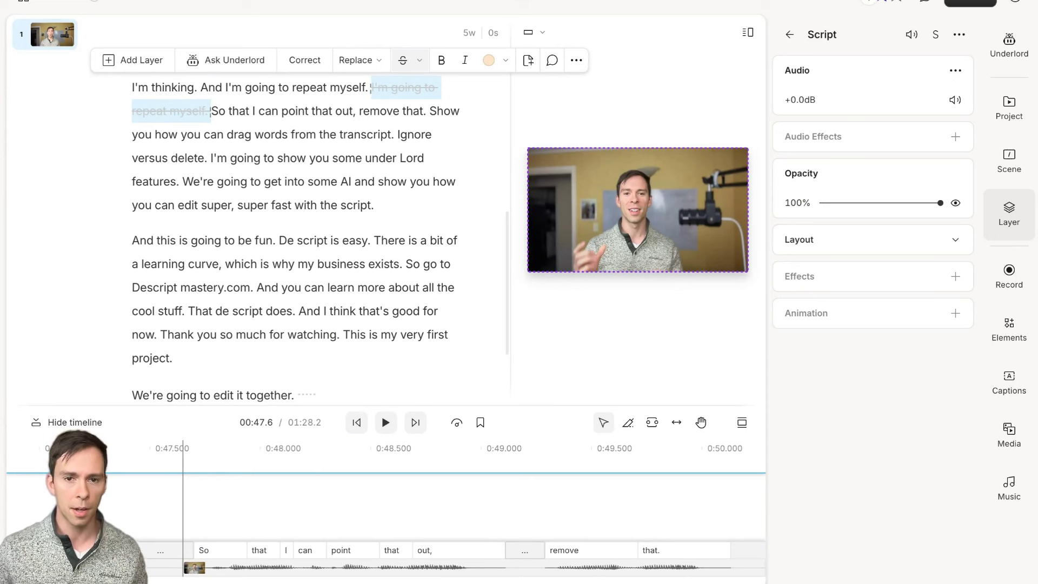
pyautogui.click(341, 136)
pyautogui.moveTo(390, 87)
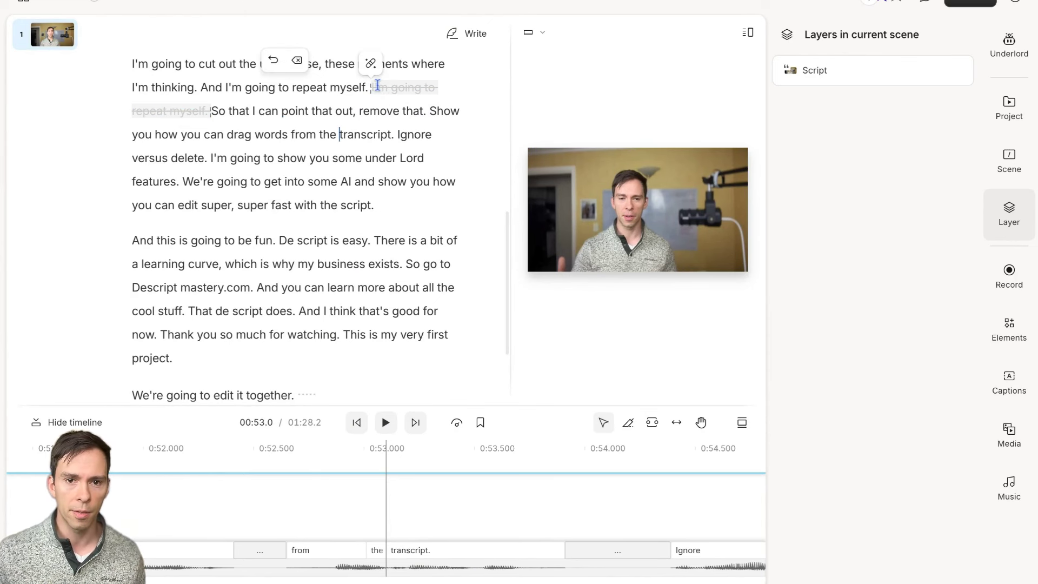
pyautogui.click(273, 61)
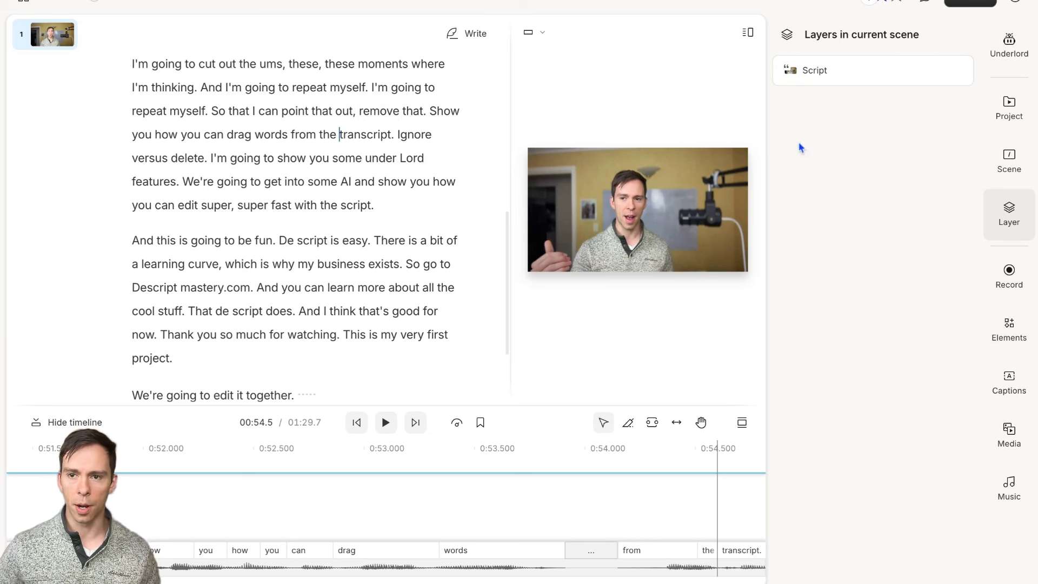
pyautogui.click(1011, 53)
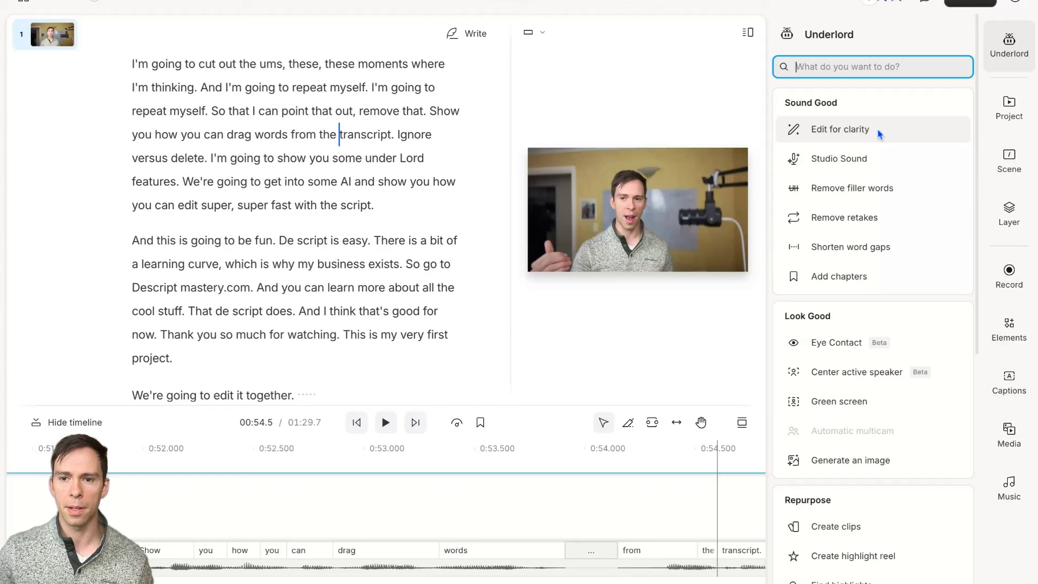
# Choose Underlord's Edit for clarity from the Sound Good list and submit it
pyautogui.moveTo(866, 138)
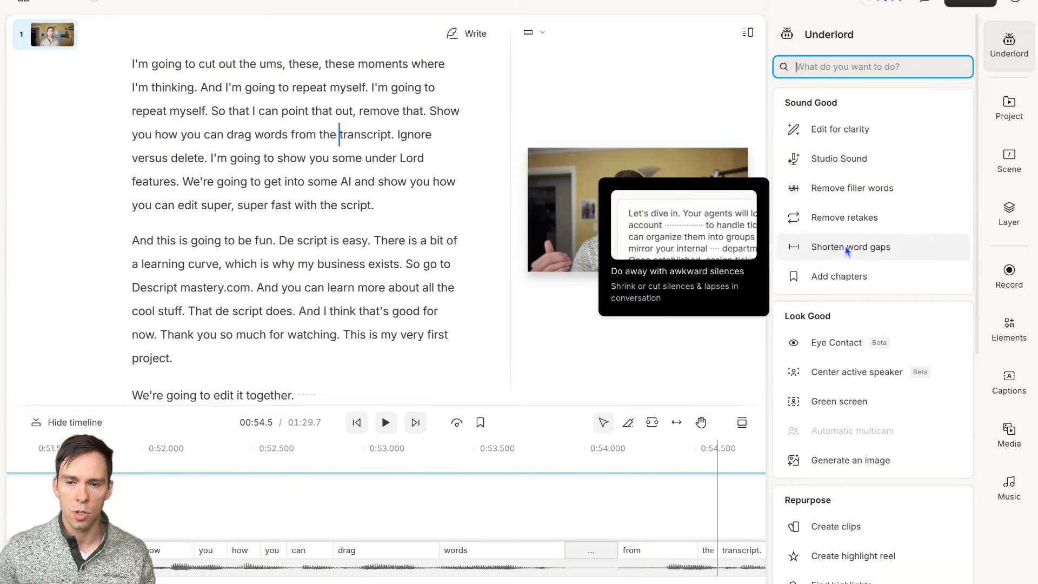
pyautogui.click(840, 135)
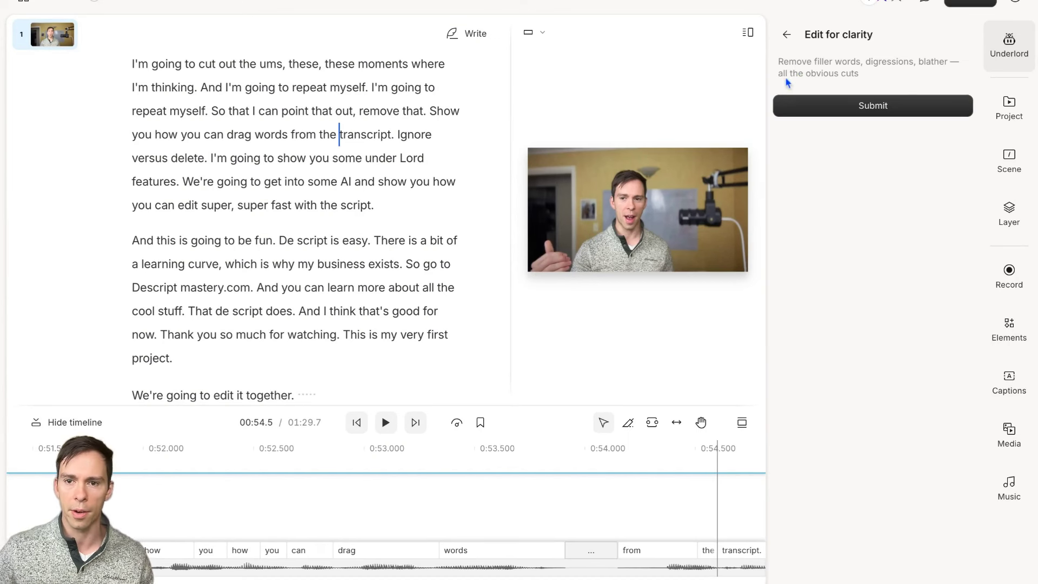
pyautogui.click(898, 108)
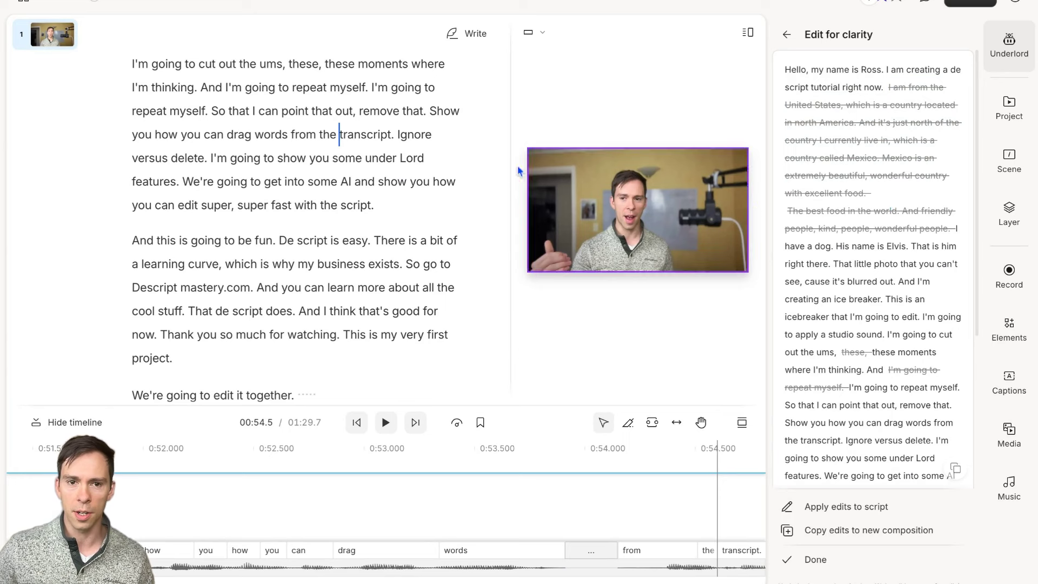
# Review the suggested cuts and apply them, striking the country-and-food digression from the script
pyautogui.scroll(7, 431, 238)
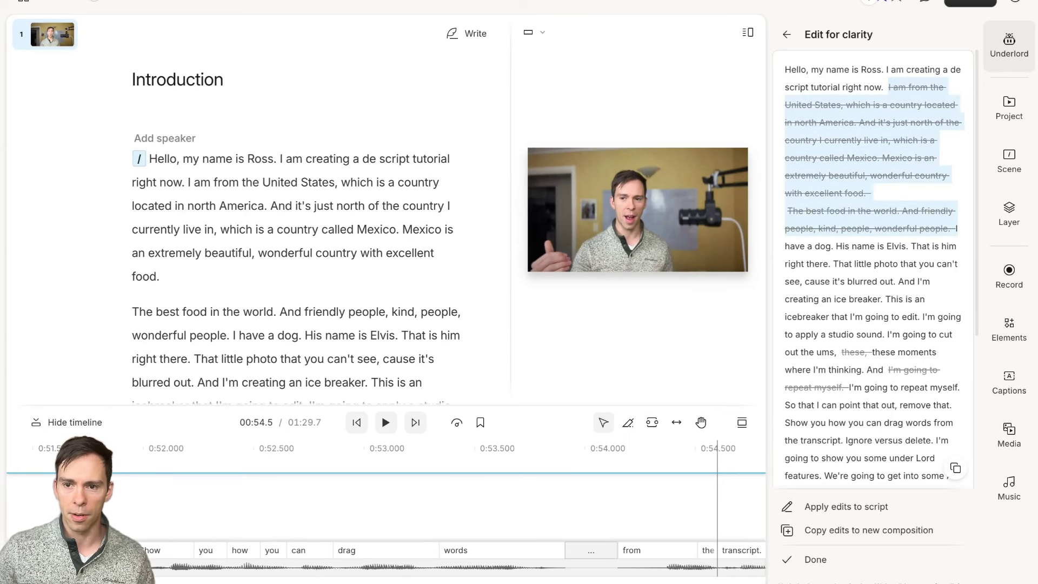
pyautogui.scroll(-4, 912, 257)
pyautogui.scroll(4, 912, 258)
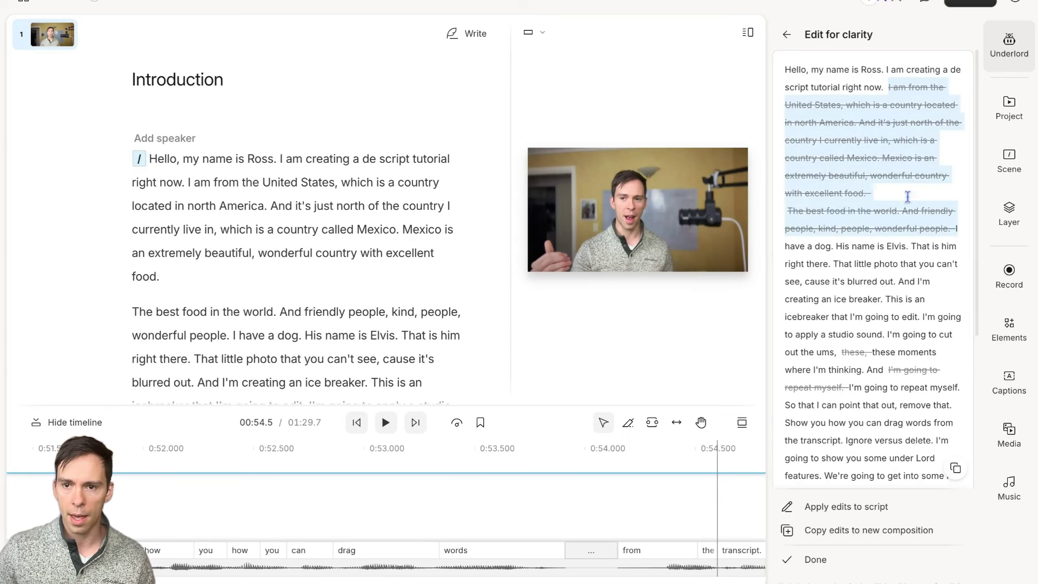
pyautogui.click(848, 509)
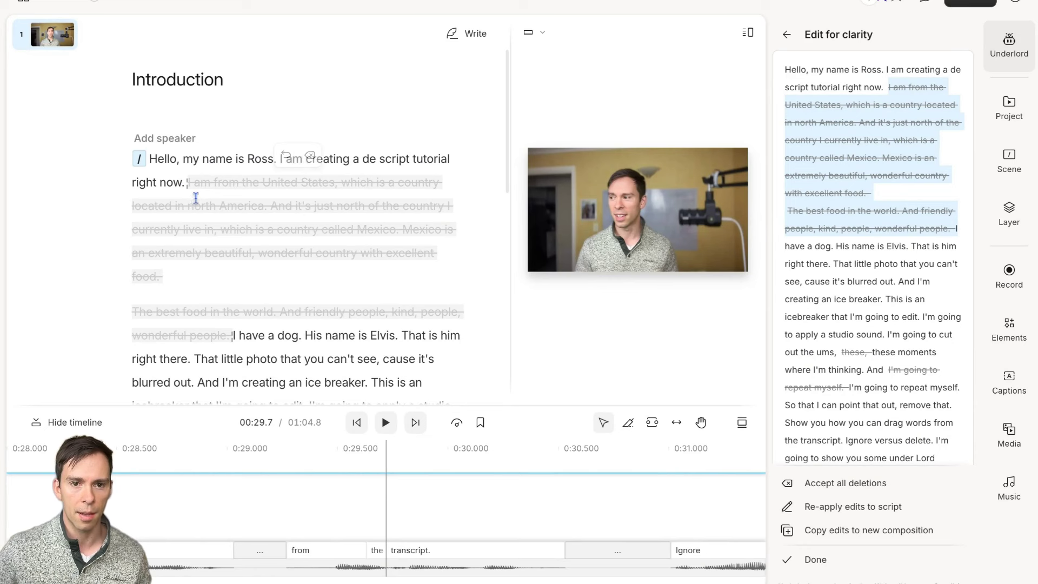
pyautogui.click(815, 560)
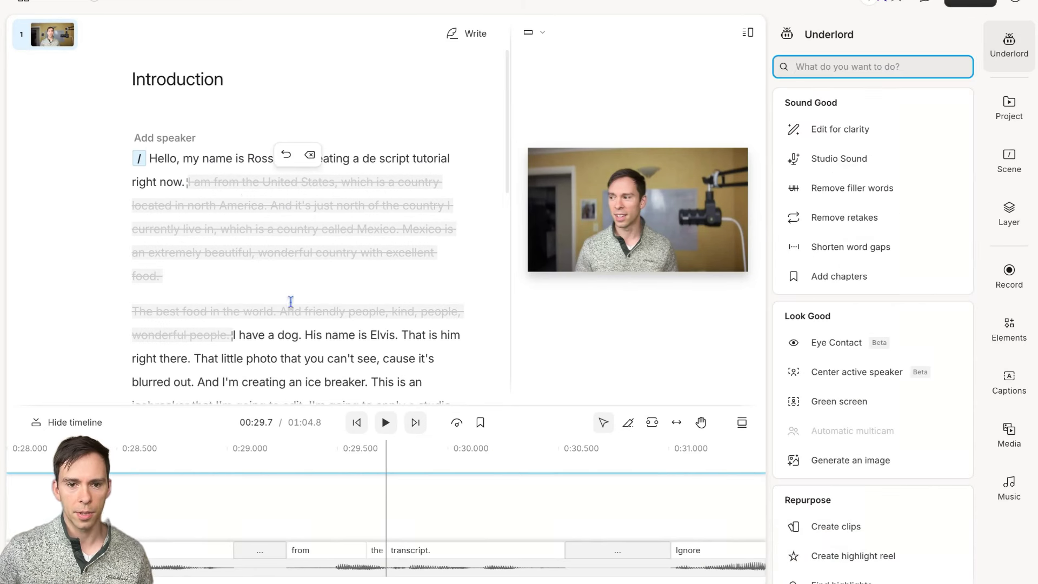
pyautogui.scroll(-1, 291, 301)
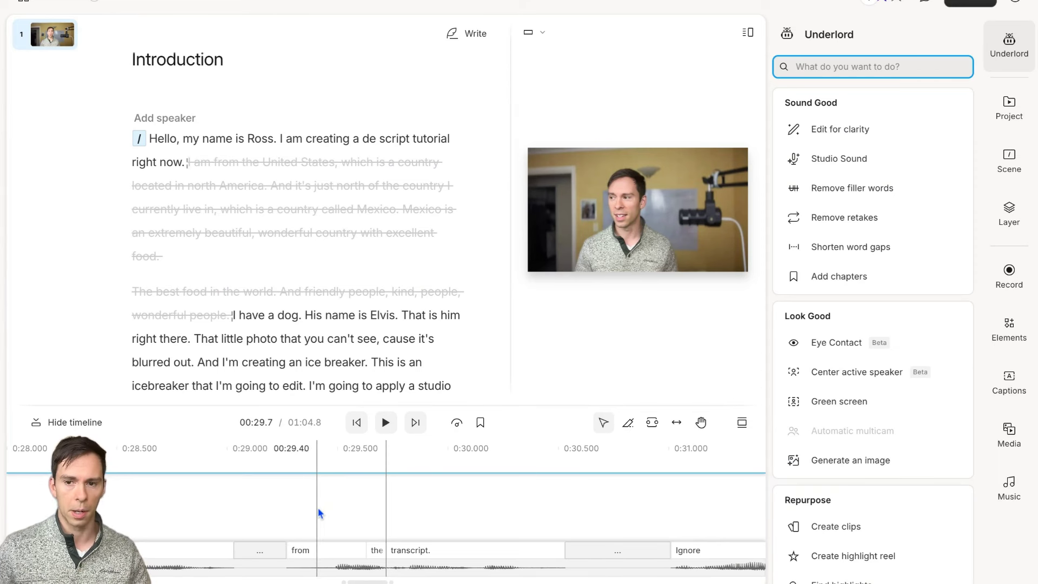
# Move the playhead to just before 'easy' in 'De script is easy.' in the closing paragraph
pyautogui.scroll(-5, 298, 244)
pyautogui.click(372, 295)
pyautogui.scroll(-3, 441, 284)
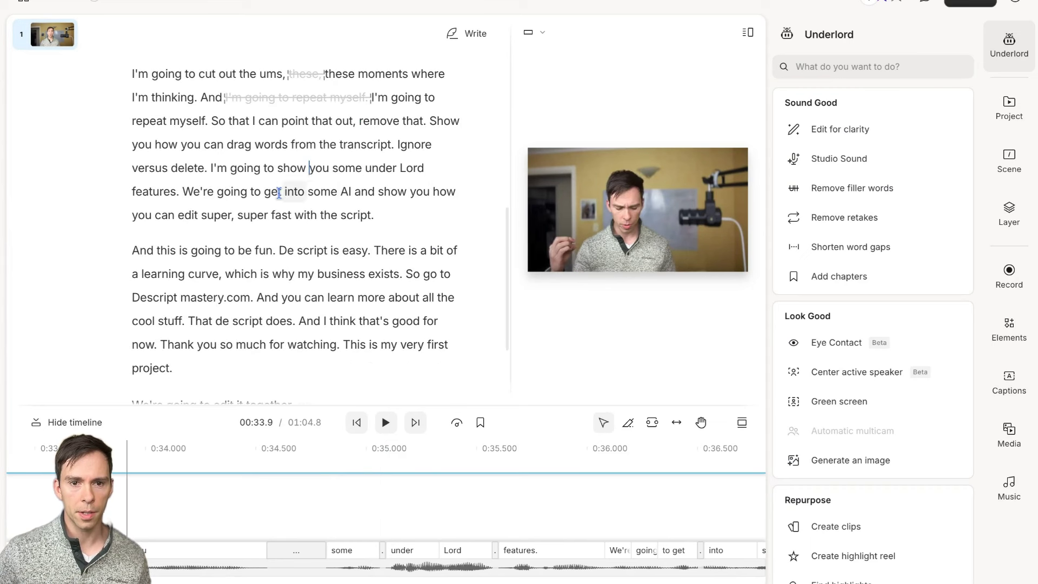
pyautogui.click(218, 192)
pyautogui.click(331, 251)
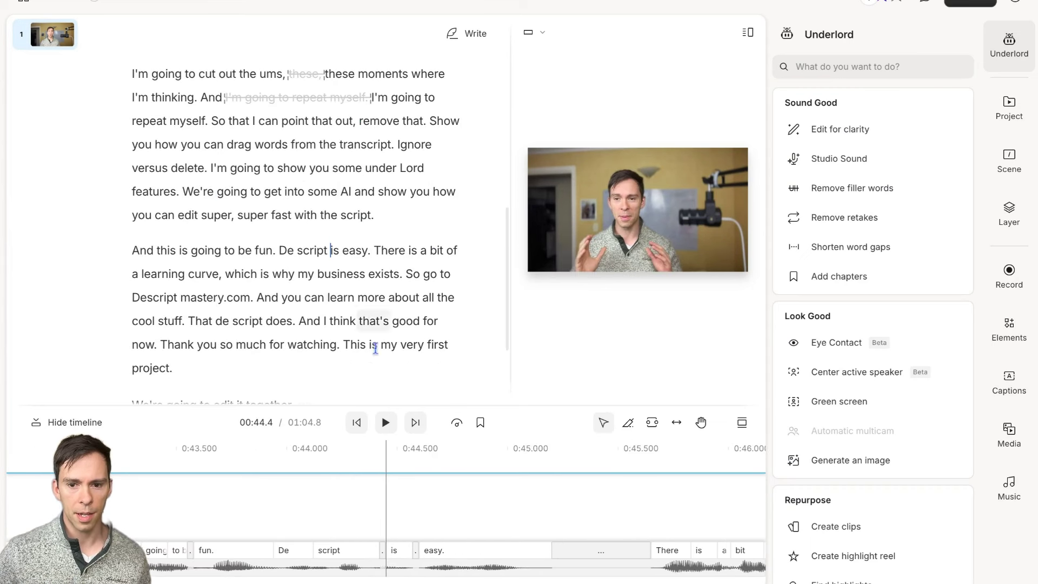
pyautogui.click(566, 535)
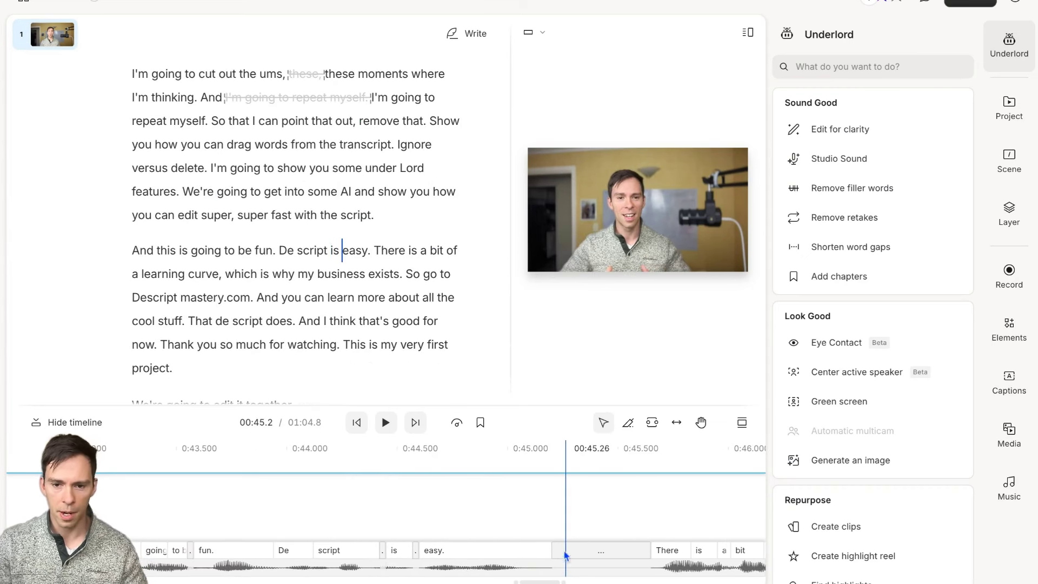
# Zoom the timeline in on the silent gap after 'easy.'
pyautogui.scroll(1, 594, 547)
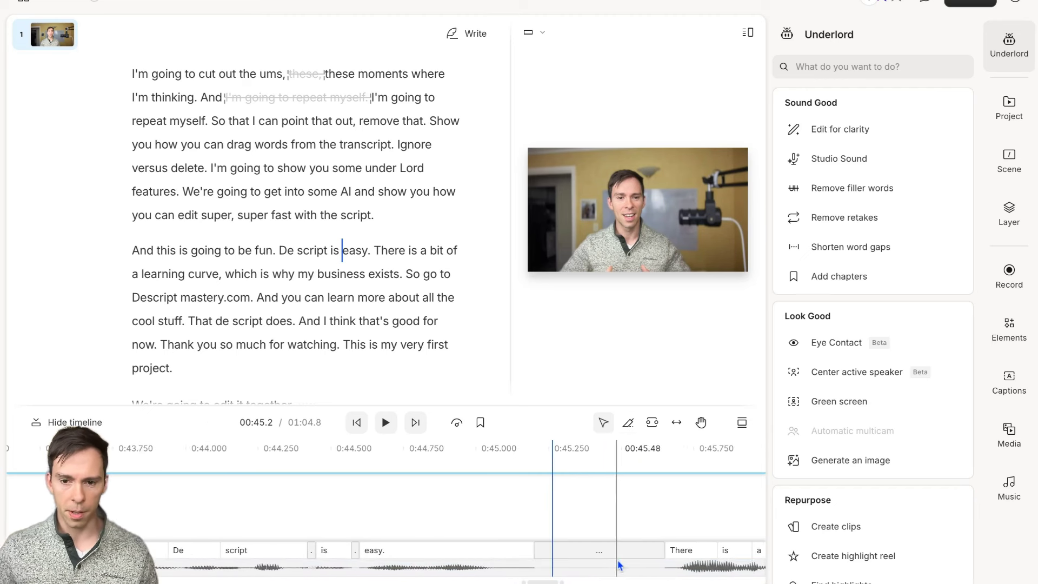
pyautogui.scroll(2, 622, 550)
pyautogui.scroll(2, 487, 549)
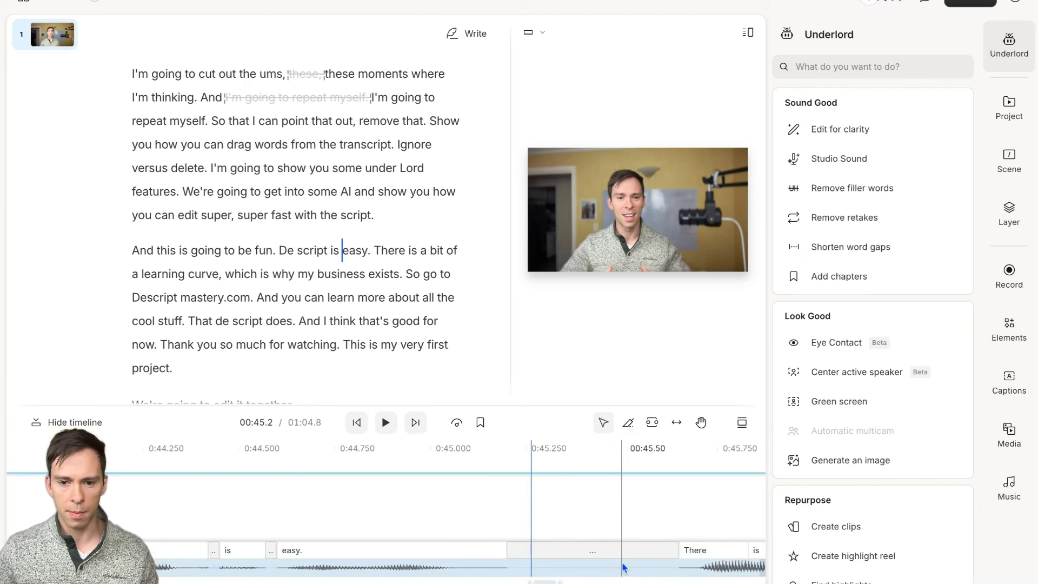
pyautogui.hscroll(2, 442, 555)
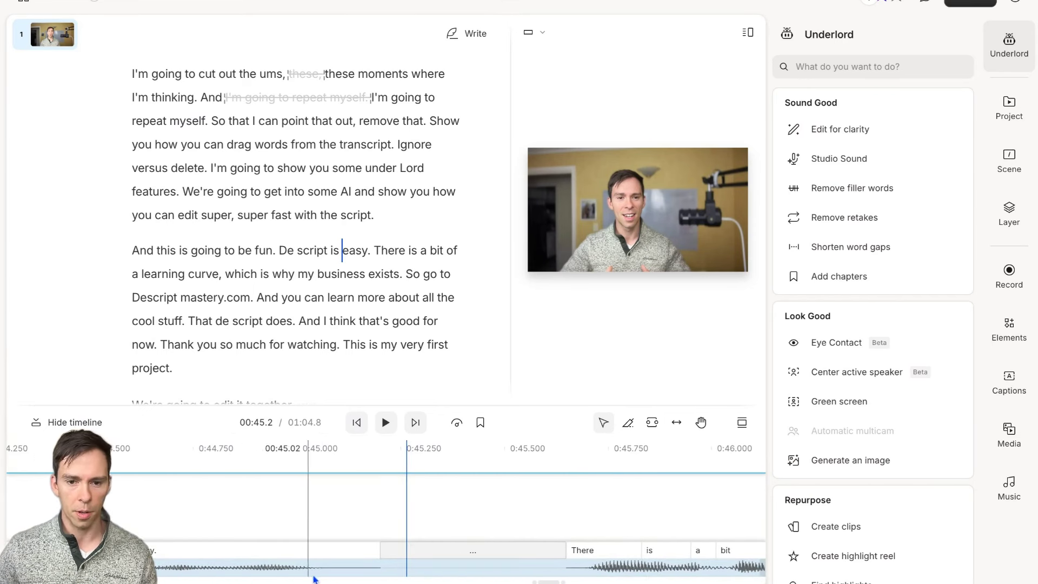
# Listen to the pause after 'easy.' and shorten the silence before 'There'
pyautogui.click(112, 514)
pyautogui.press('space')
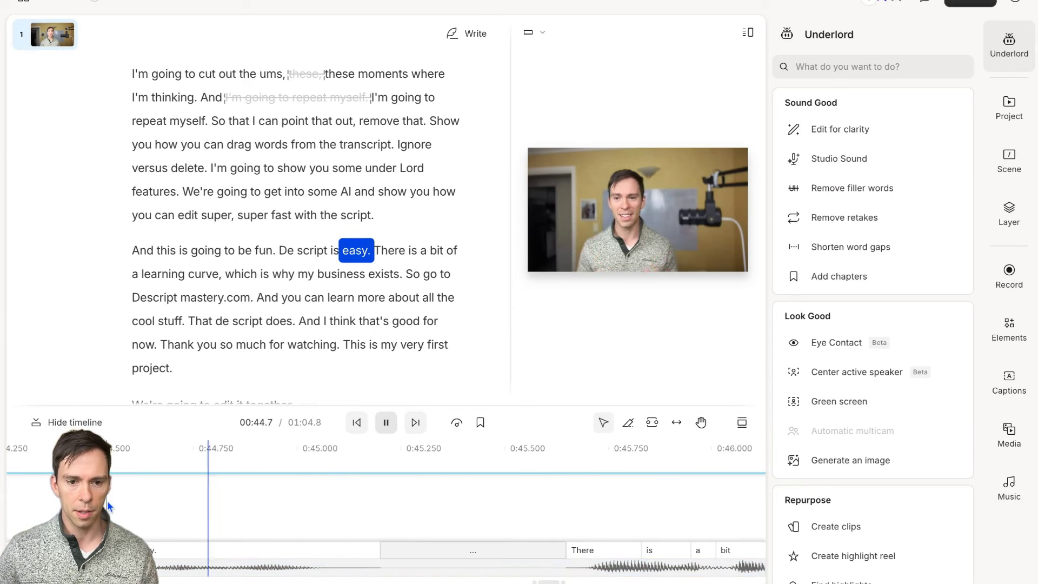
pyautogui.press('space')
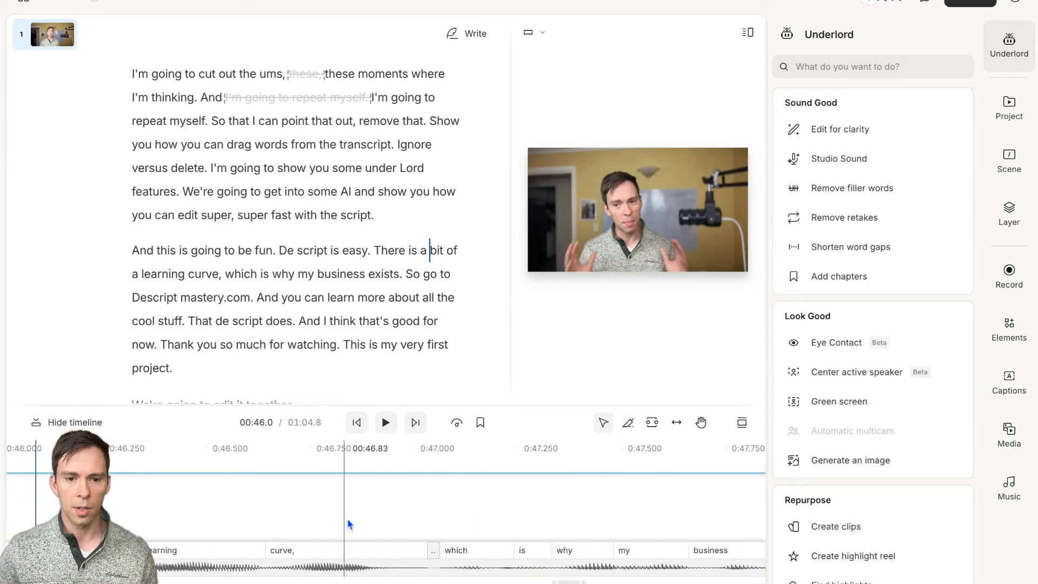
pyautogui.hscroll(-5, 347, 518)
pyautogui.hscroll(-4, 357, 524)
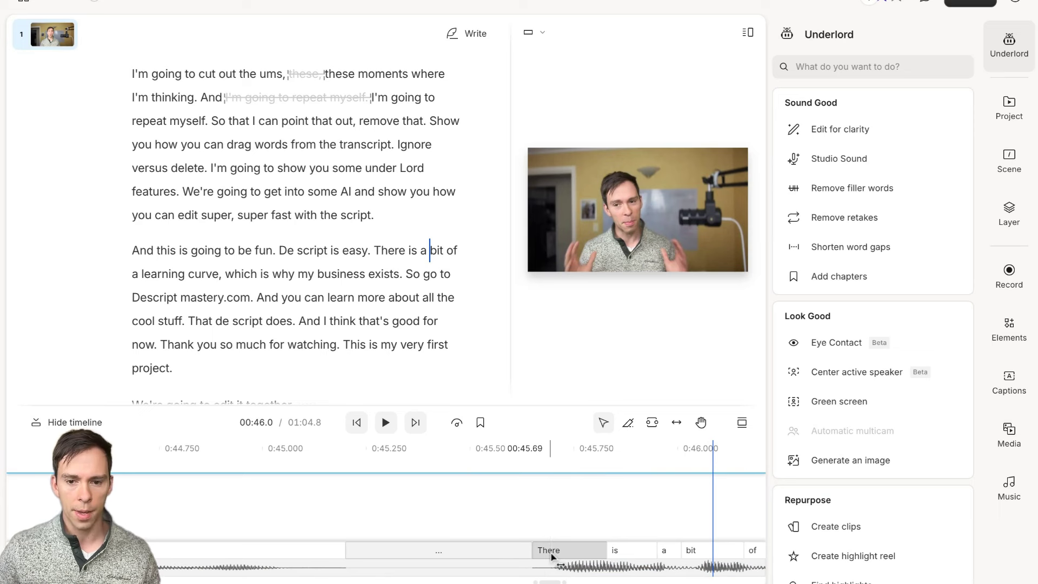
pyautogui.moveTo(552, 557); pyautogui.dragTo(409, 557)
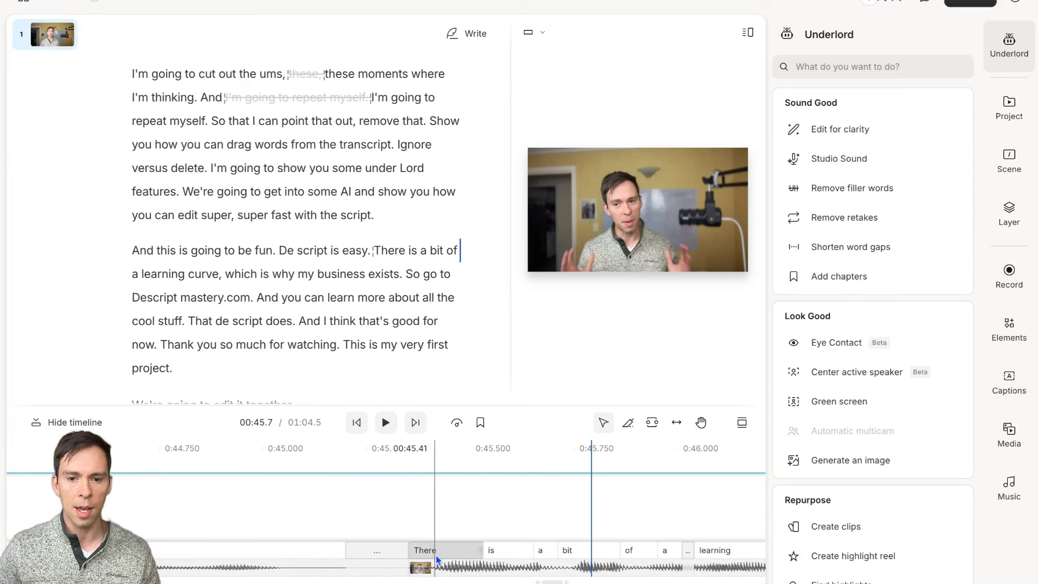
# Trim 'So' from before 'go to', play back the cut, then park the playhead before 'And you can learn'
pyautogui.scroll(-1, 500, 560)
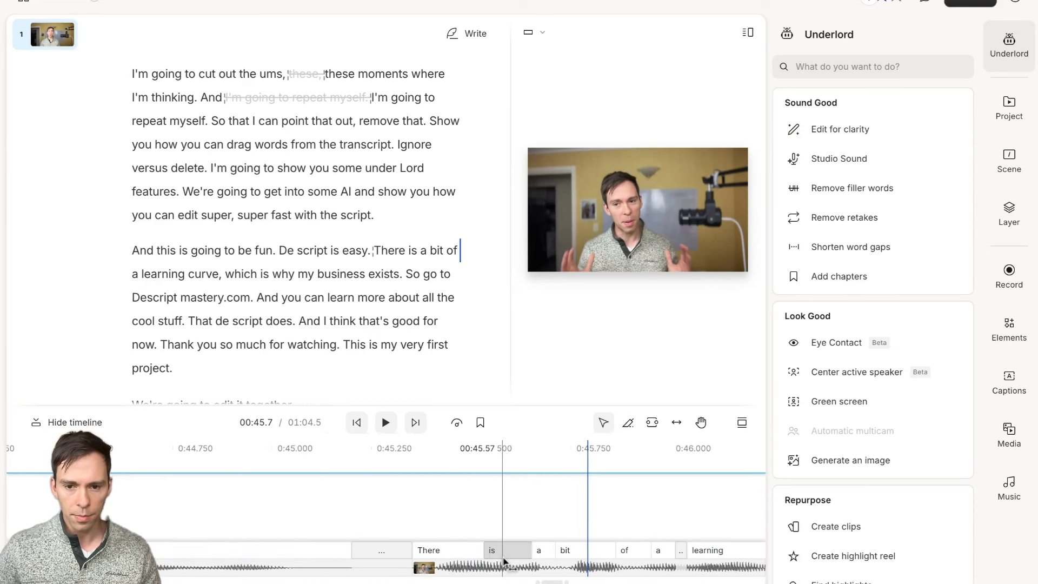
pyautogui.hscroll(10, 504, 561)
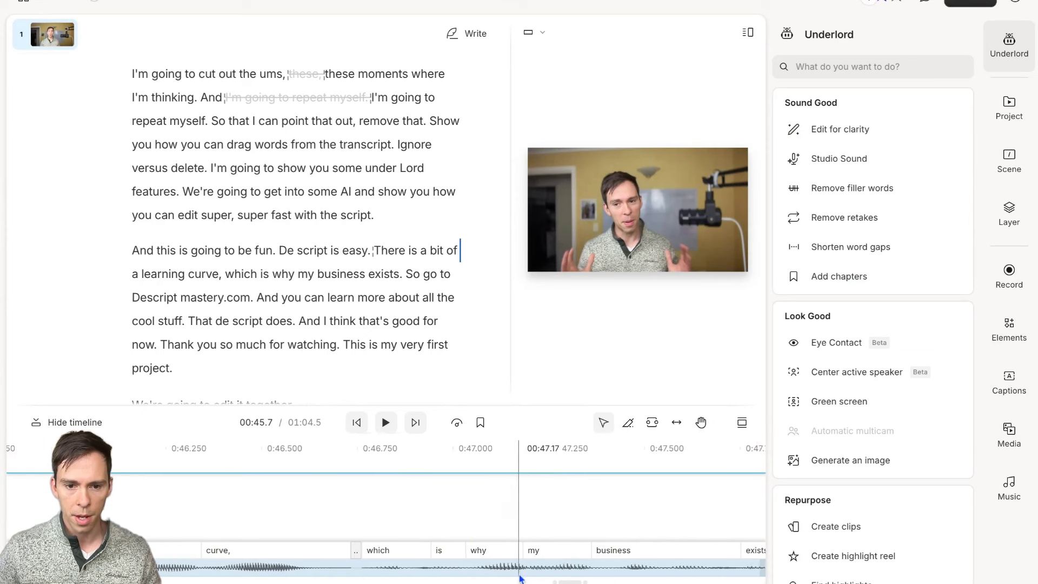
pyautogui.scroll(-5, 541, 565)
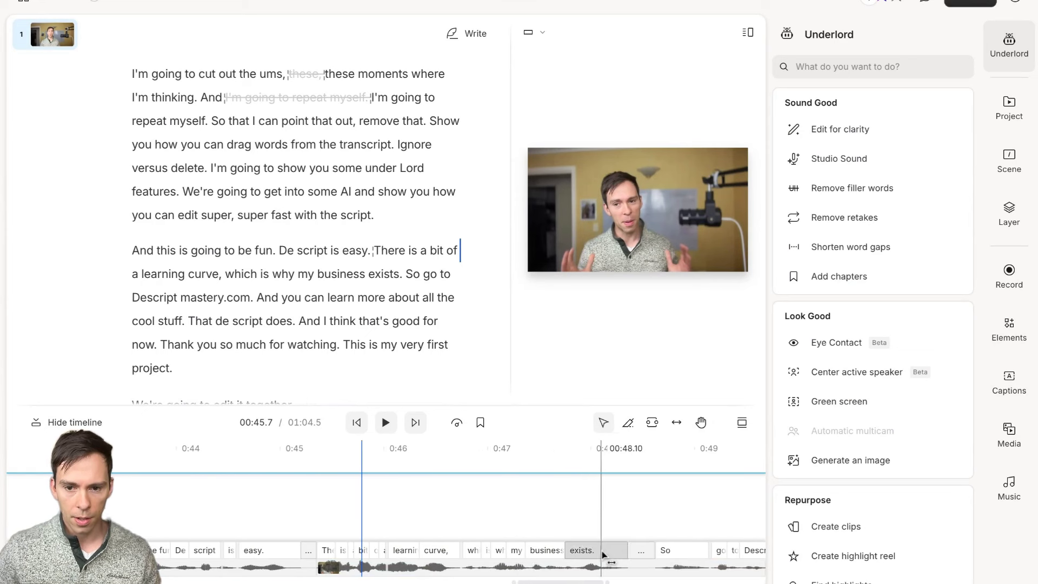
pyautogui.scroll(5, 601, 554)
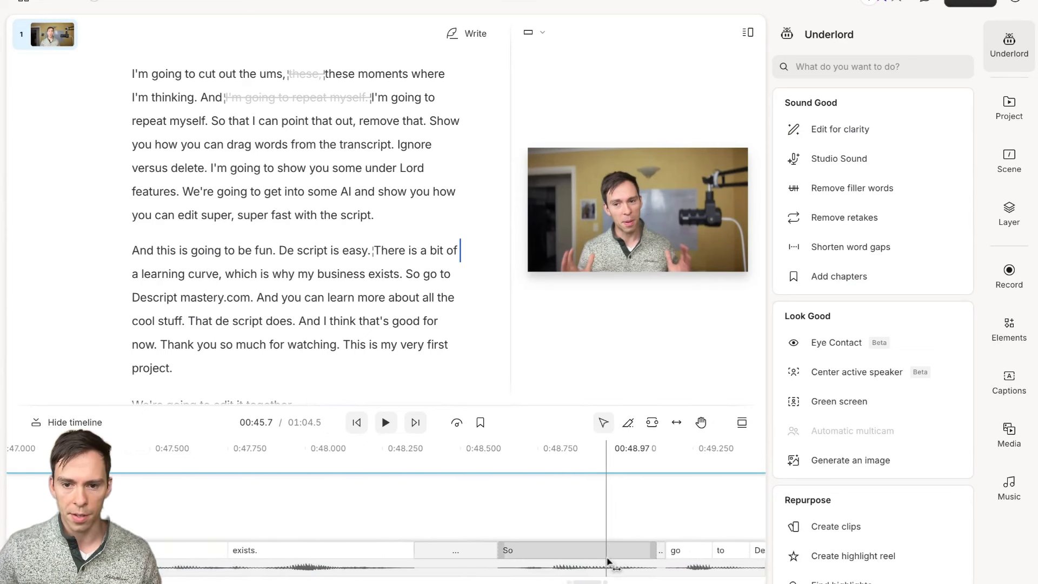
pyautogui.hscroll(3, 600, 560)
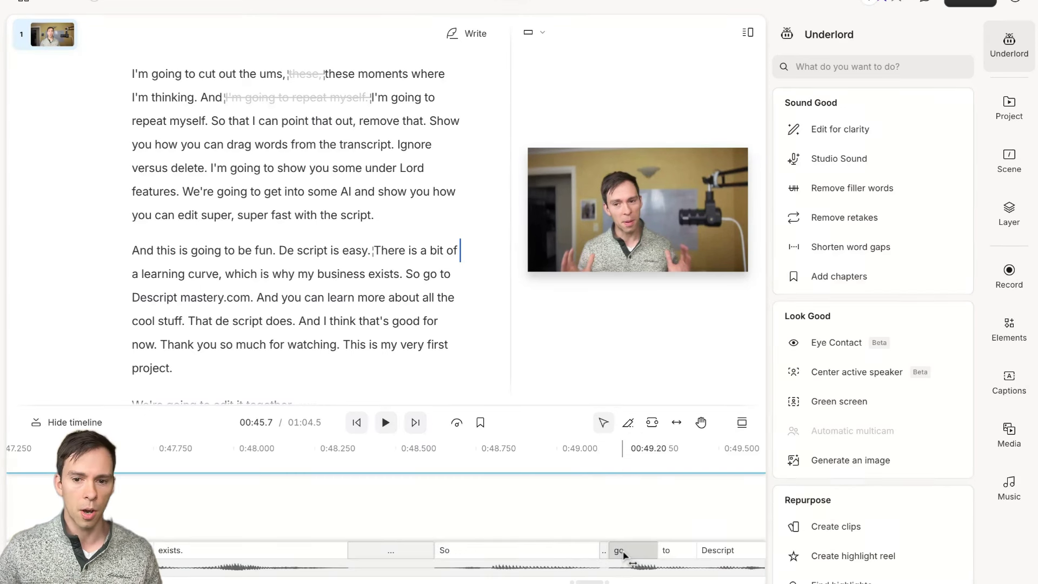
pyautogui.moveTo(623, 555); pyautogui.dragTo(457, 551)
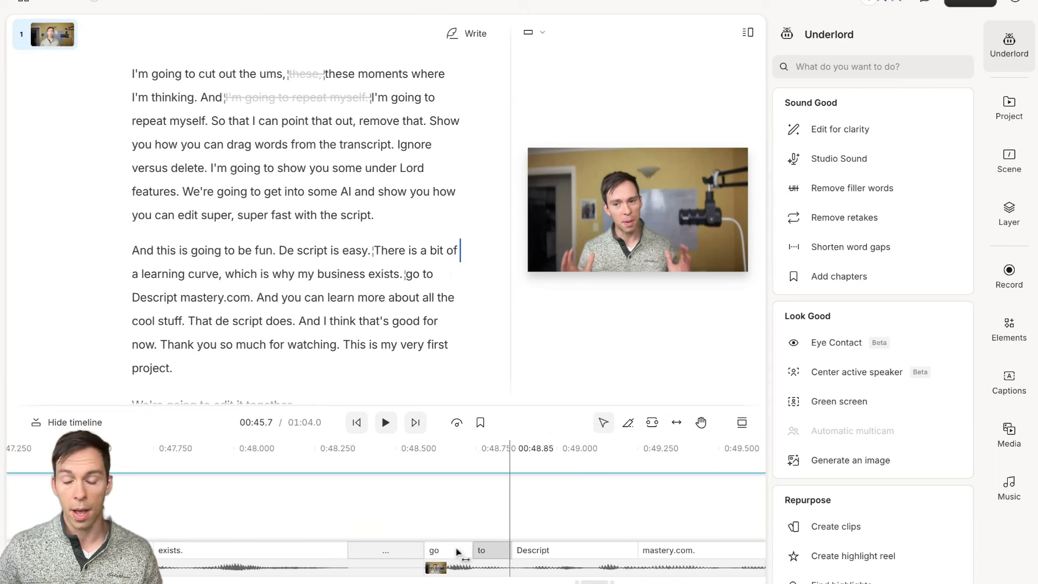
pyautogui.click(157, 511)
pyautogui.press('space')
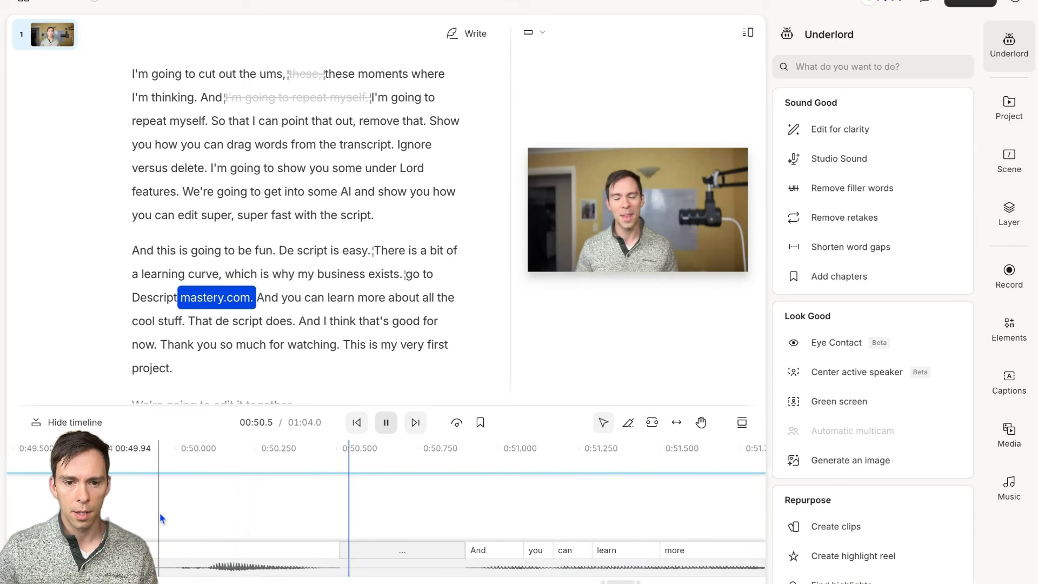
pyautogui.press('space')
pyautogui.scroll(-3, 486, 541)
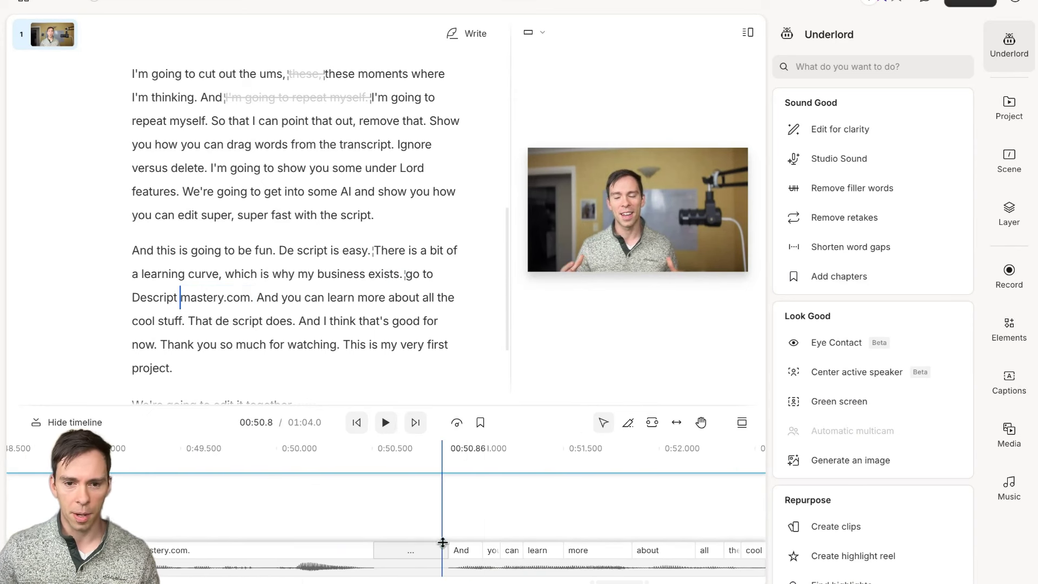
pyautogui.moveTo(442, 542); pyautogui.dragTo(482, 535)
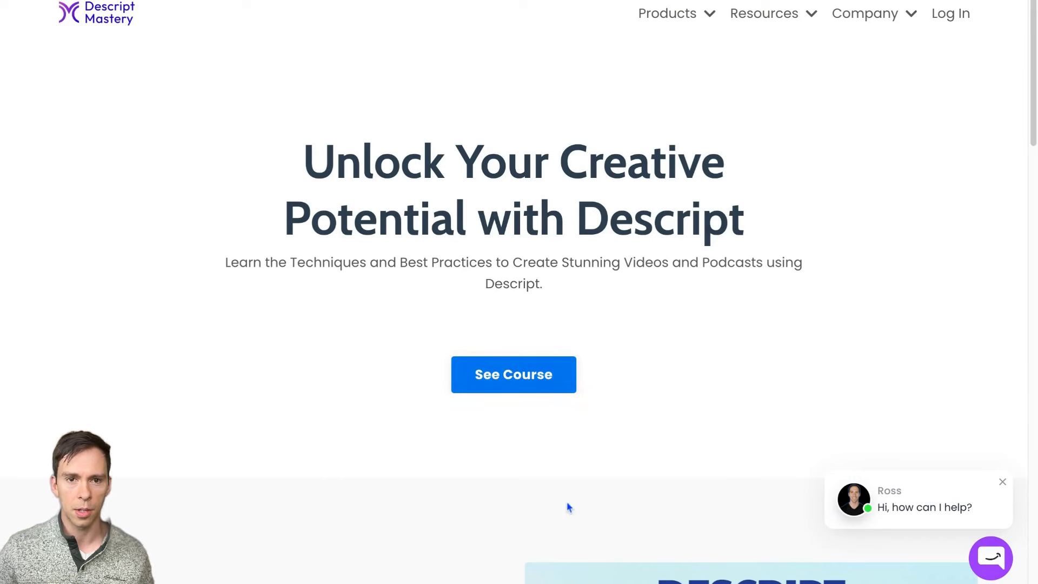
# Open the See Course page offering the complete Descript course for $250
pyautogui.click(552, 376)
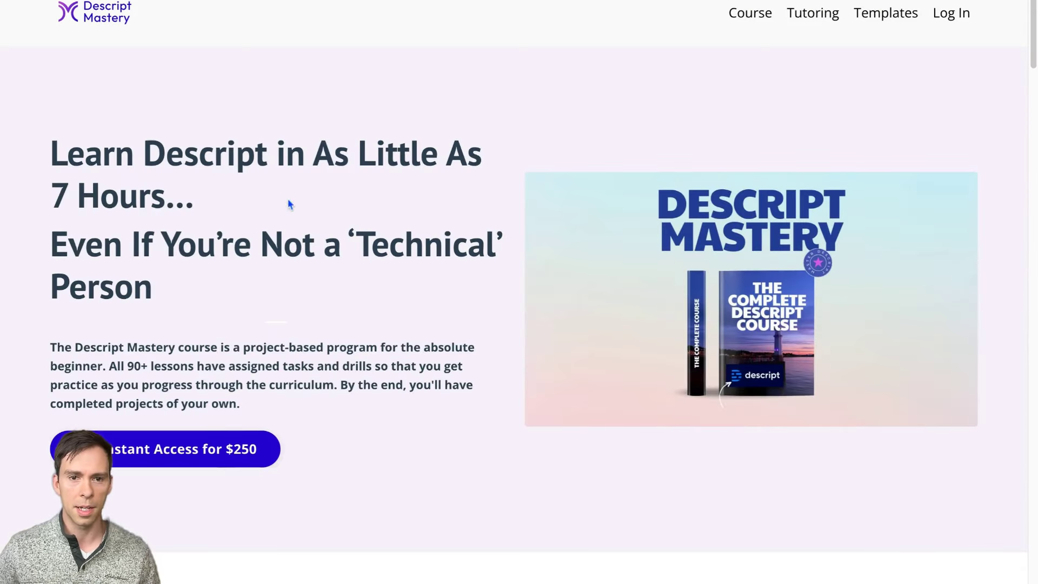
pyautogui.moveTo(137, 154); pyautogui.dragTo(154, 287)
pyautogui.click(449, 320)
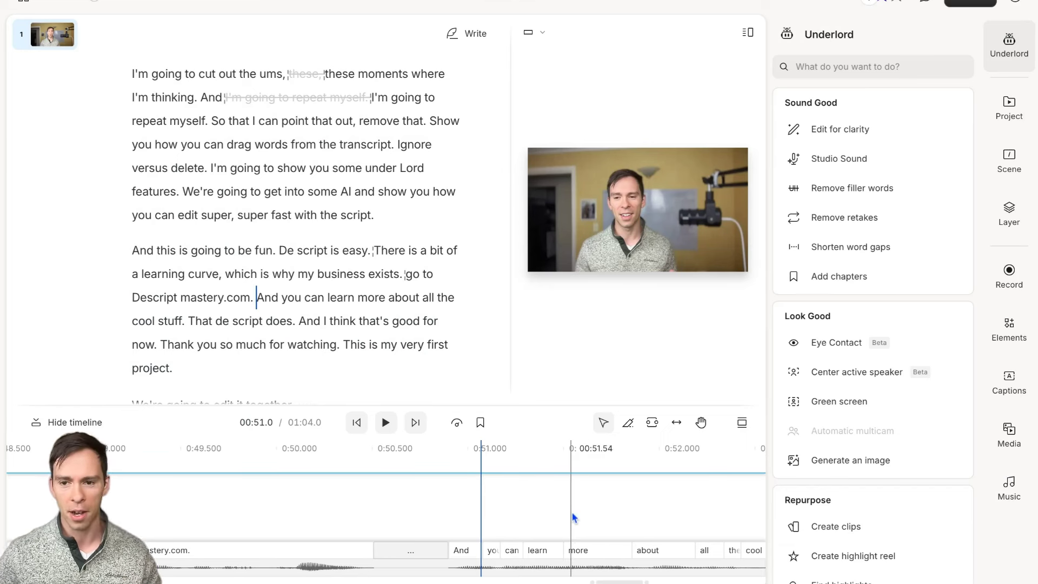
# Select the video recording and apply Eye Contact from Underlord's Look Good section
pyautogui.moveTo(187, 192); pyautogui.dragTo(355, 321)
pyautogui.click(292, 281)
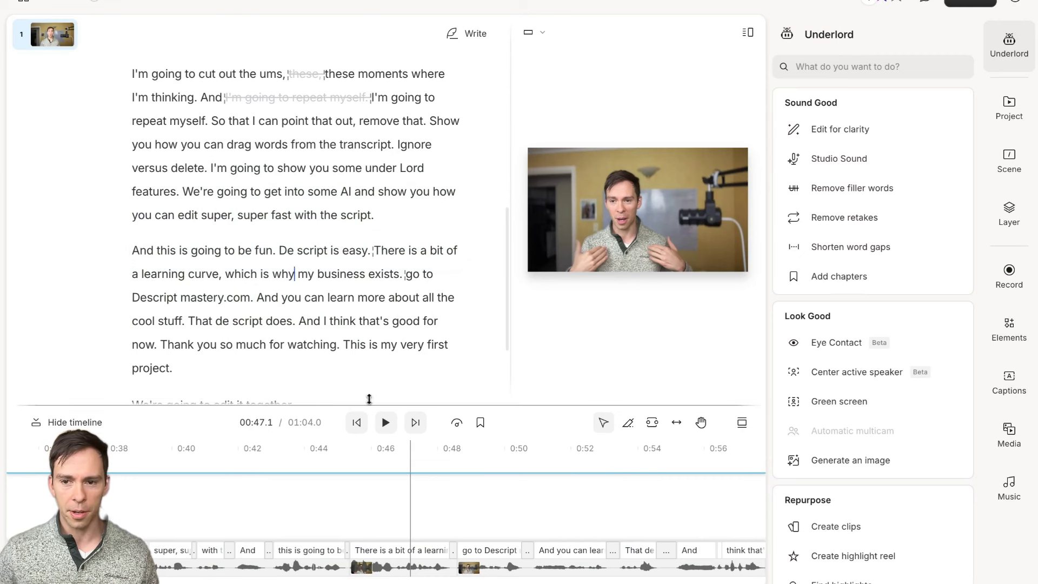
pyautogui.click(534, 264)
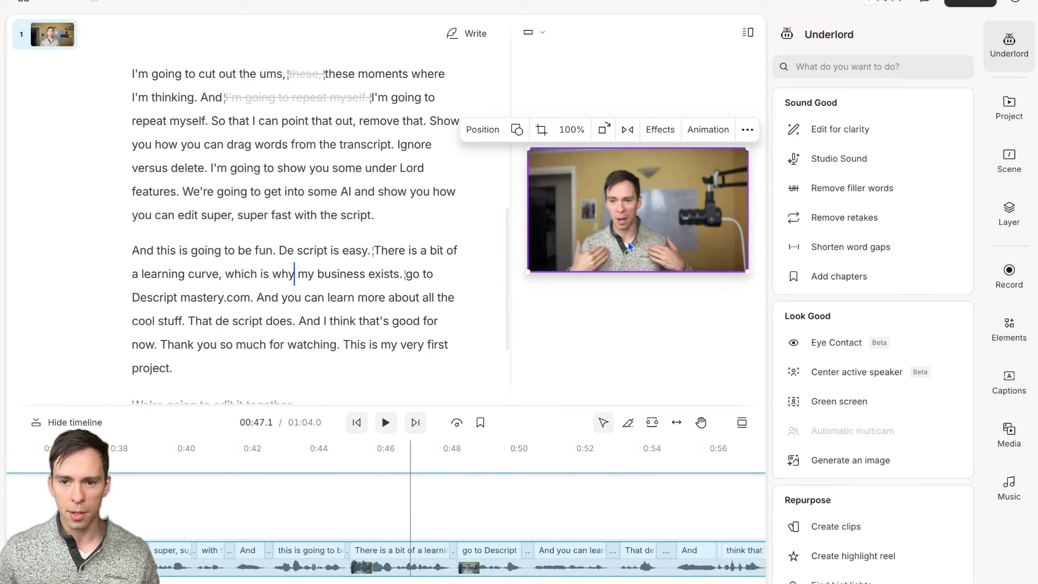
pyautogui.click(836, 351)
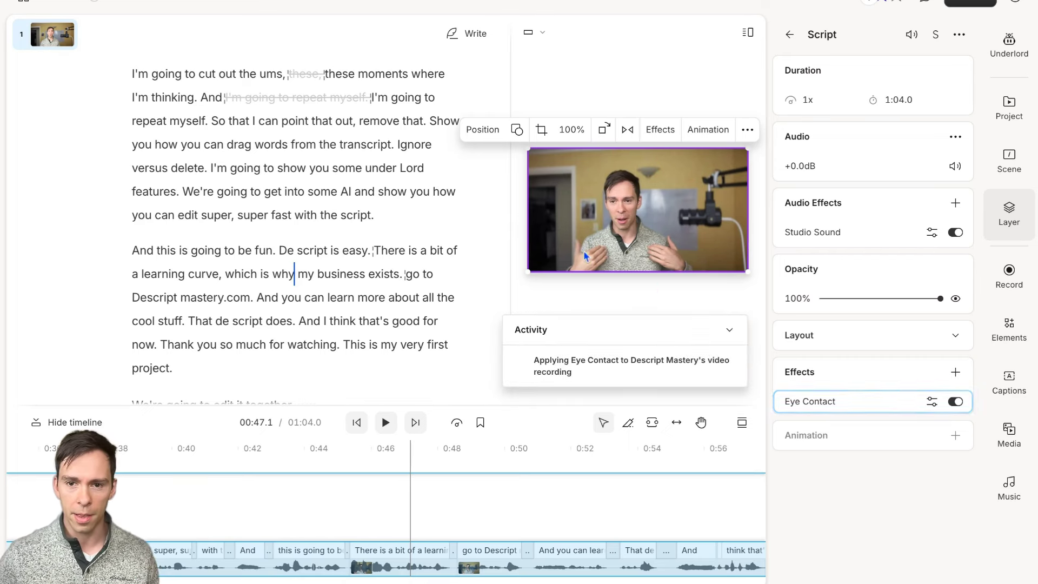
pyautogui.click(510, 218)
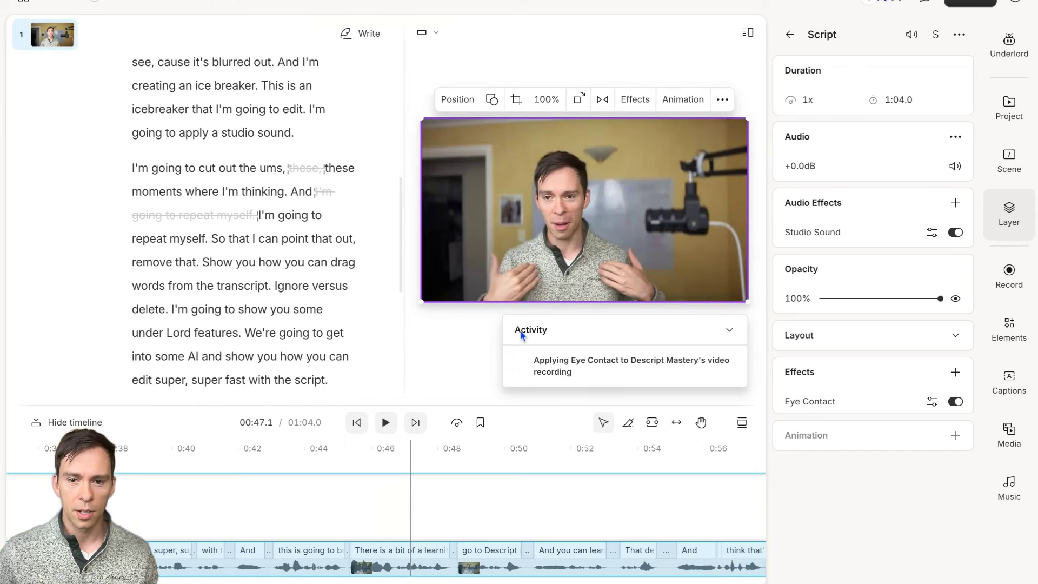
pyautogui.click(406, 228)
# Resize the script, preview and timeline panes, and close the layer properties panel
pyautogui.moveTo(407, 228)
pyautogui.mouseDown()
pyautogui.moveTo(493, 228)
pyautogui.moveTo(405, 234)
pyautogui.mouseUp()
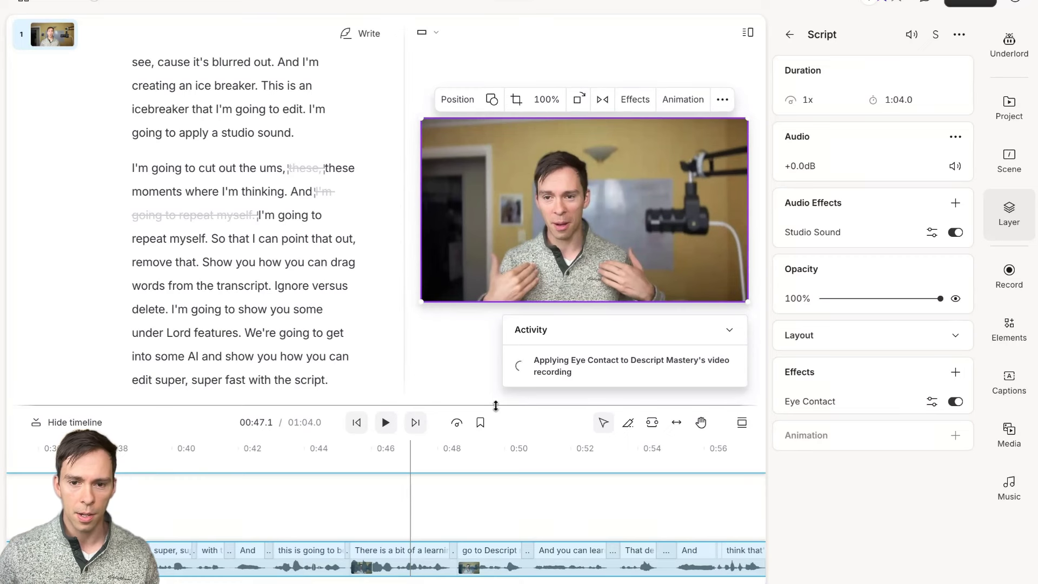
pyautogui.moveTo(496, 406)
pyautogui.mouseDown()
pyautogui.moveTo(495, 300)
pyautogui.moveTo(496, 389)
pyautogui.mouseUp()
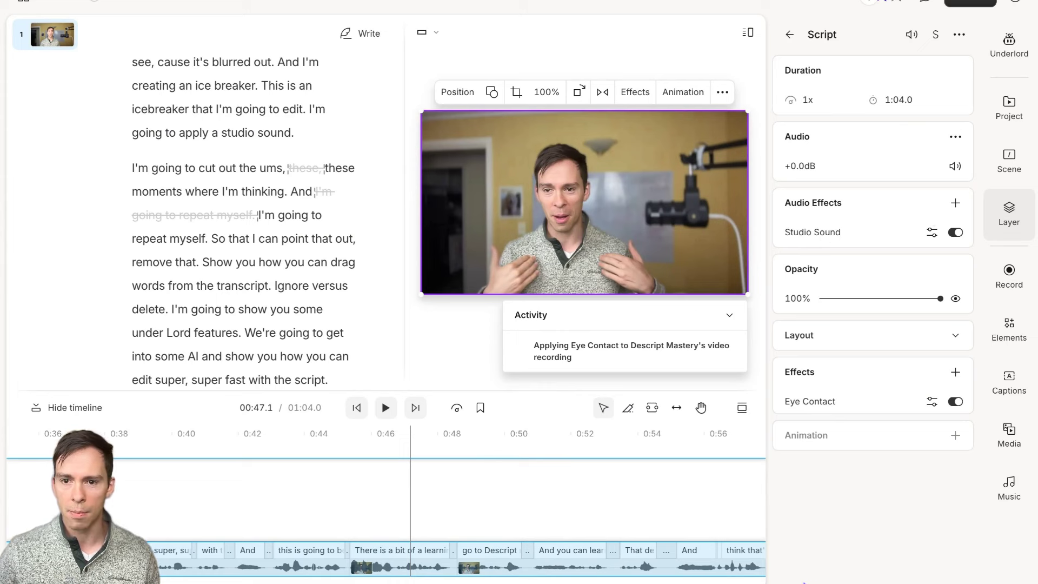
pyautogui.click(999, 217)
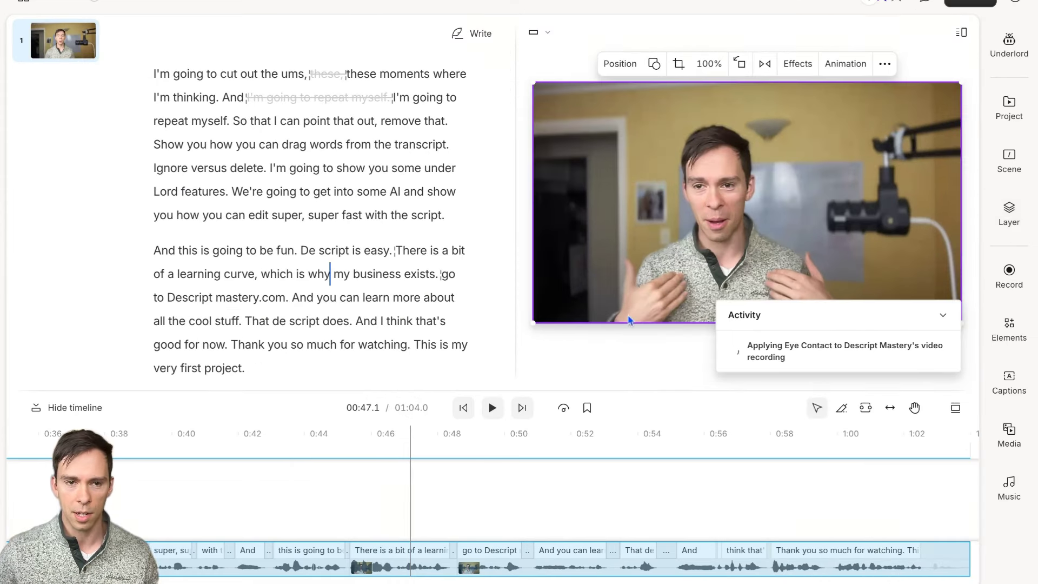
pyautogui.click(396, 500)
pyautogui.scroll(-3, 410, 503)
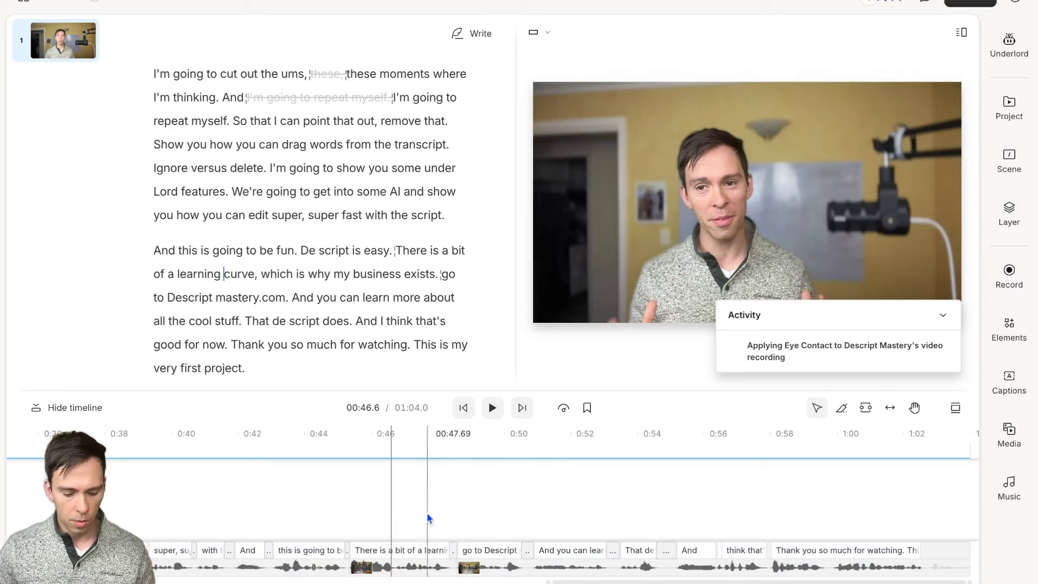
pyautogui.hscroll(-10, 378, 503)
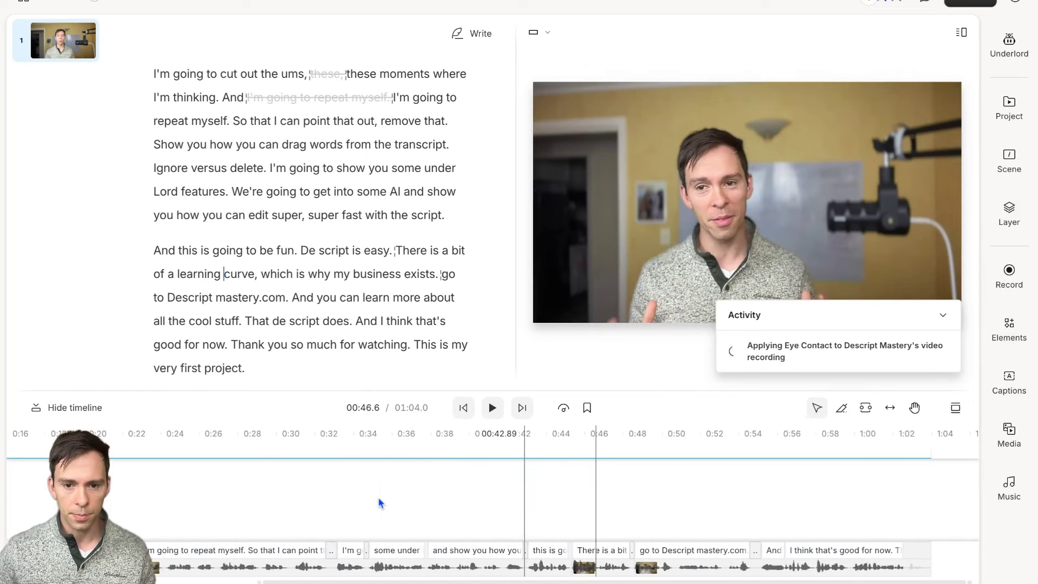
# Insert a scene break with / right after 'tutorial right now.' in the Introduction
pyautogui.click(329, 500)
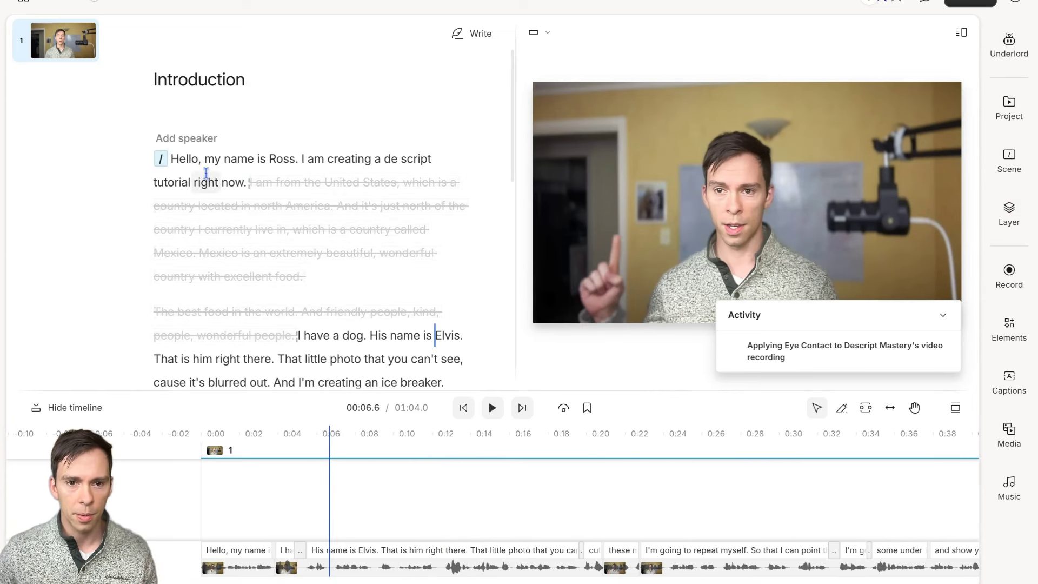
pyautogui.click(171, 158)
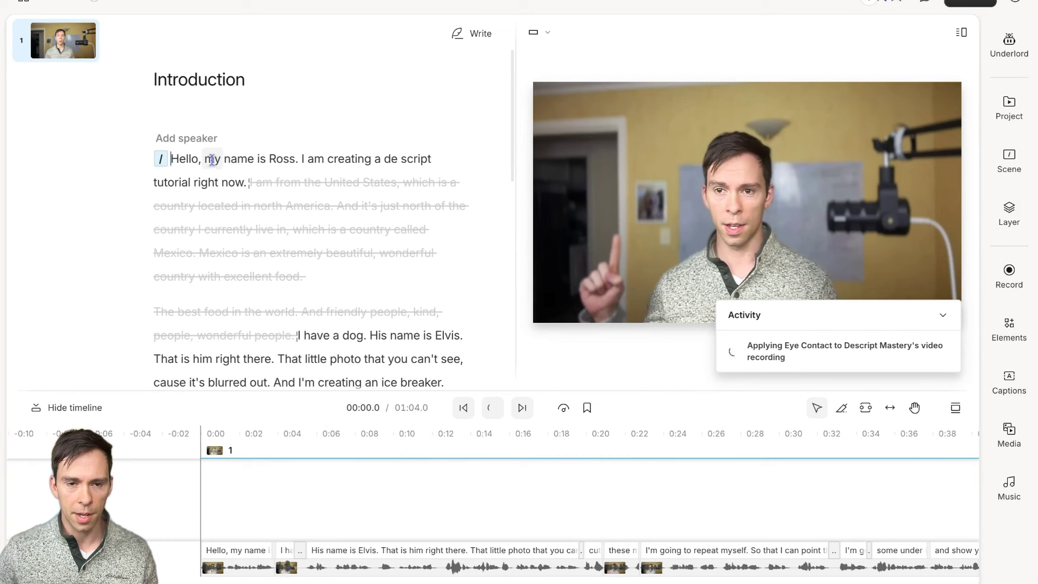
pyautogui.click(249, 184)
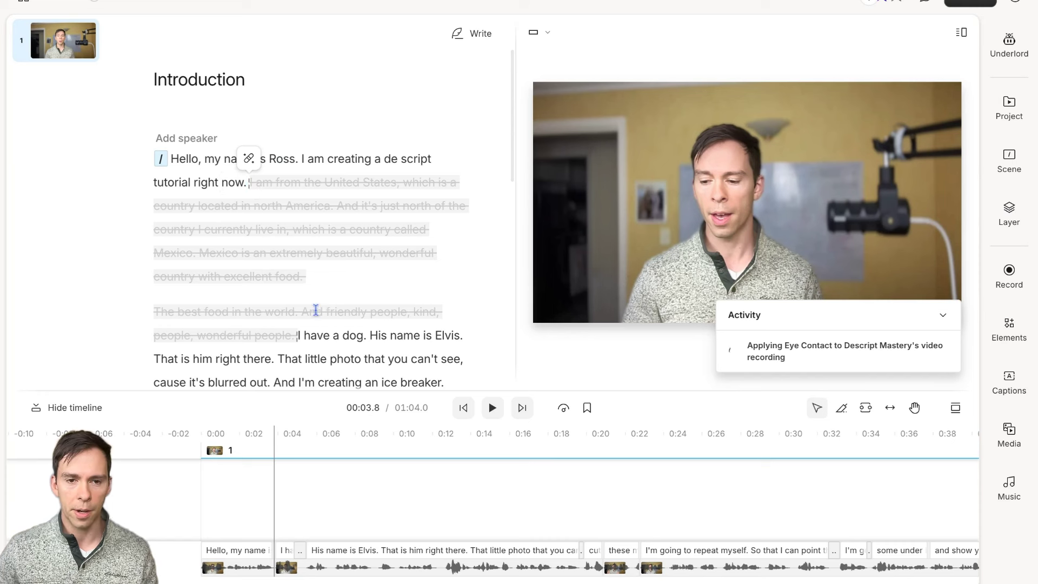
pyautogui.moveTo(241, 203)
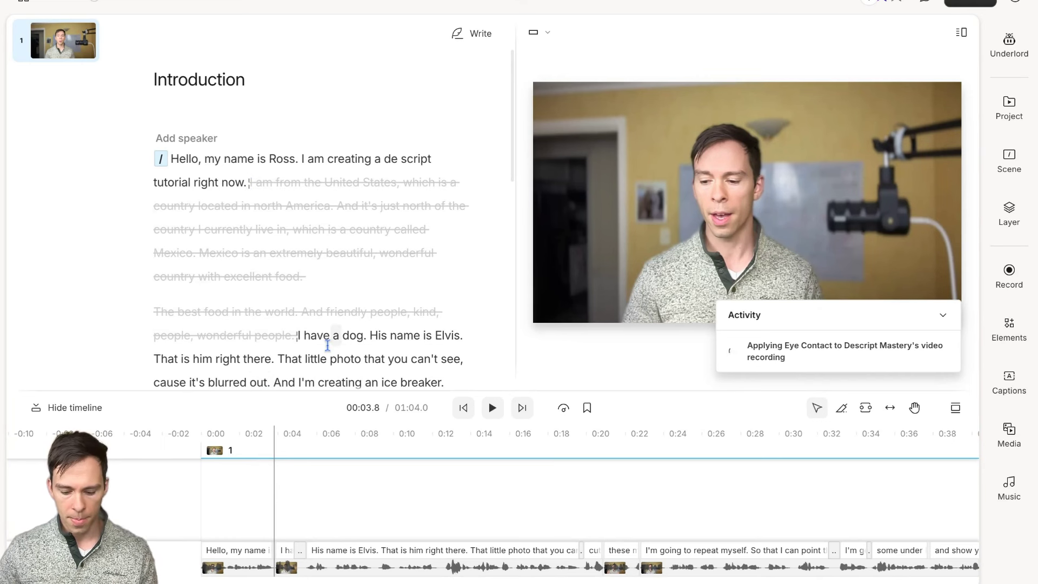
pyautogui.press('/')
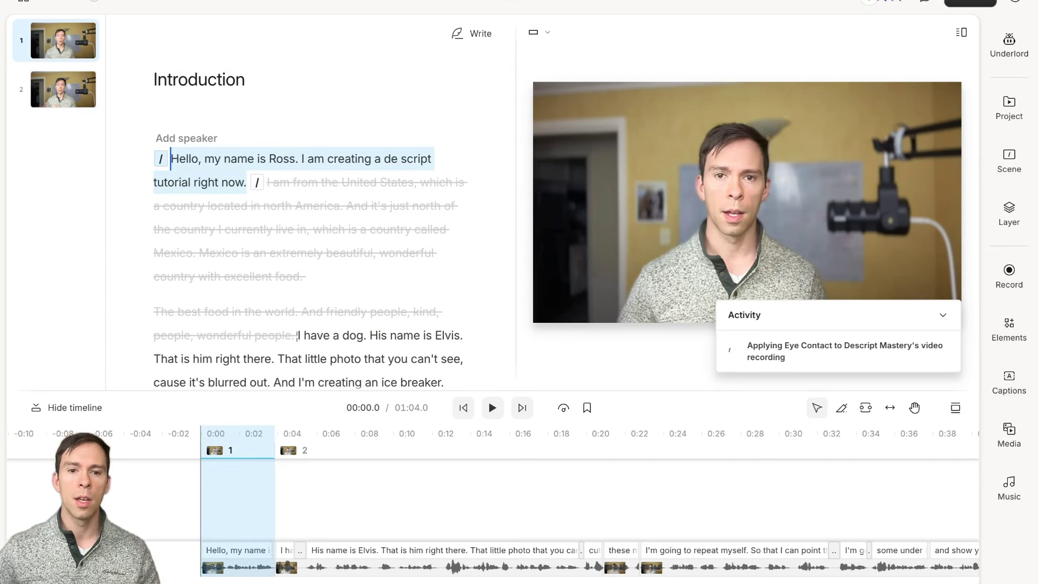
pyautogui.click(617, 227)
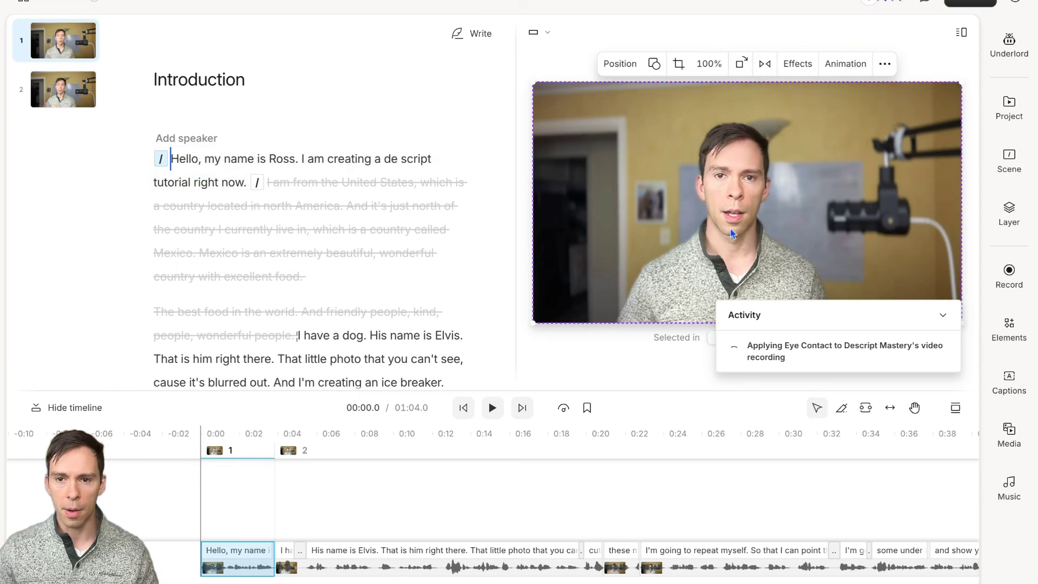
# Stretch scene 1's video top and bottom edges outward for a close-up, then play it back to check
pyautogui.moveTo(751, 82); pyautogui.dragTo(750, 51)
pyautogui.moveTo(687, 322)
pyautogui.mouseDown()
pyautogui.moveTo(686, 372)
pyautogui.moveTo(686, 333)
pyautogui.mouseUp()
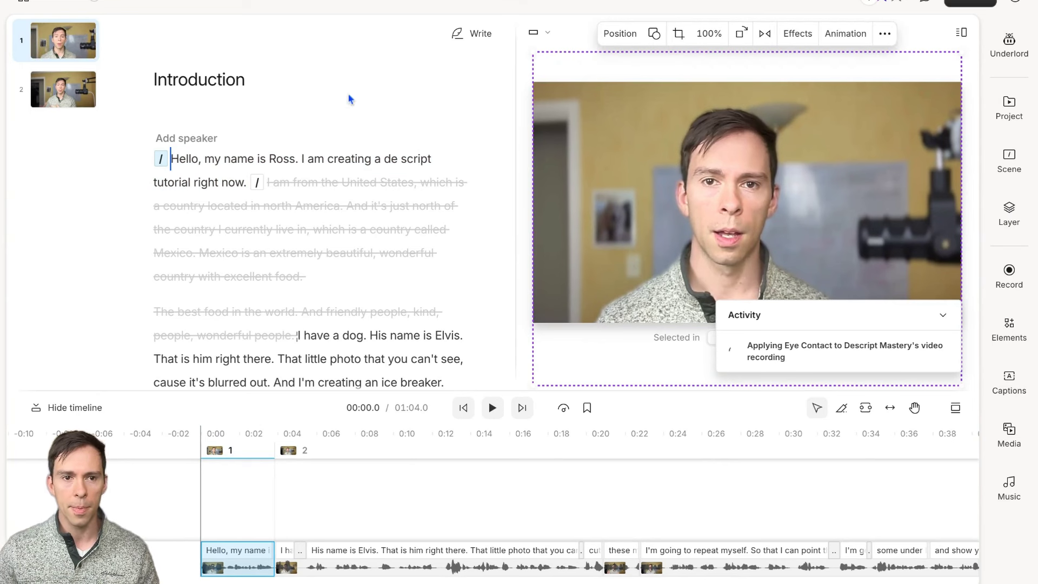
pyautogui.moveTo(391, 246)
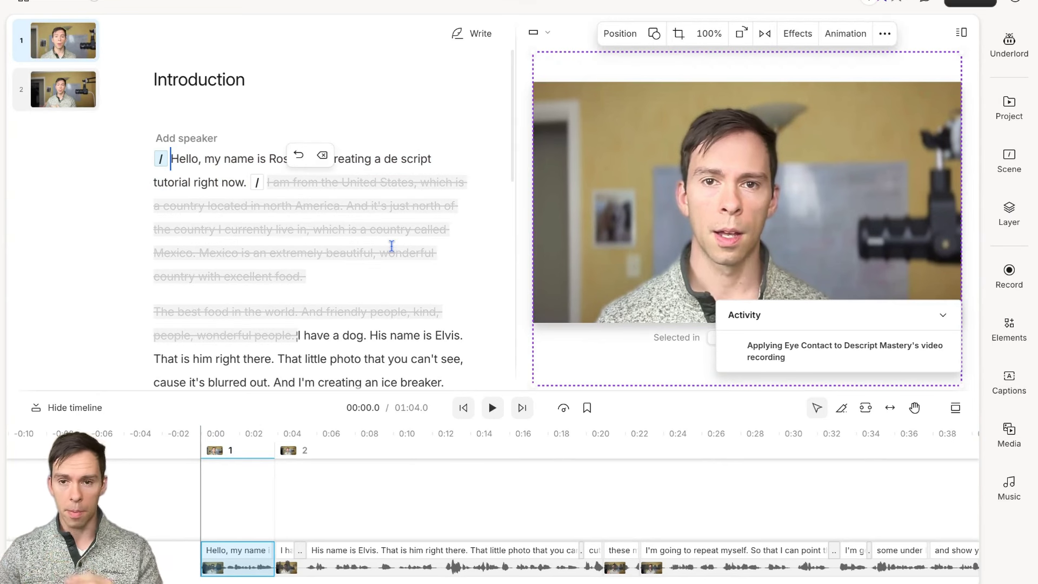
pyautogui.click(491, 414)
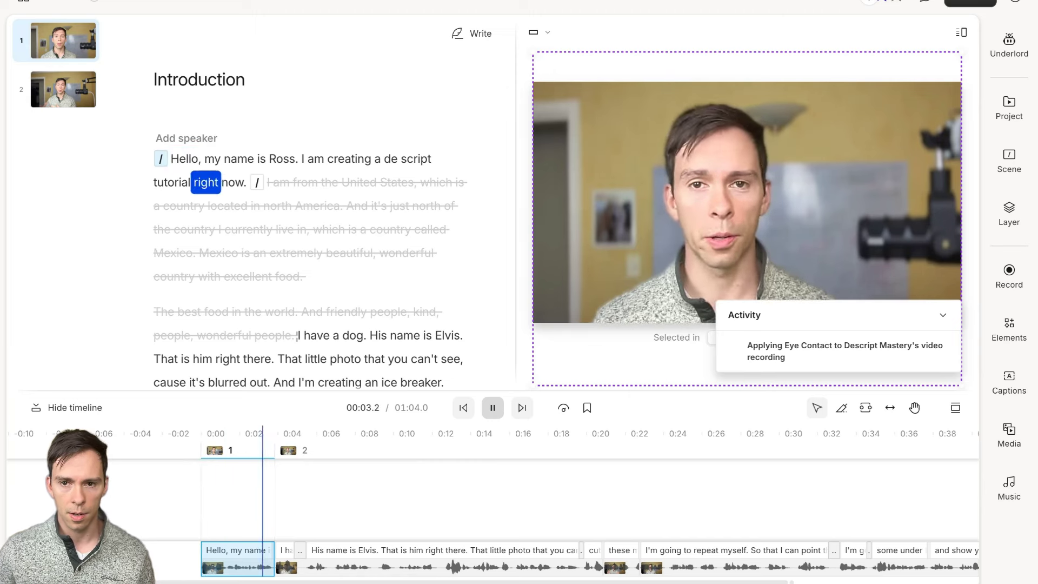
pyautogui.press('space')
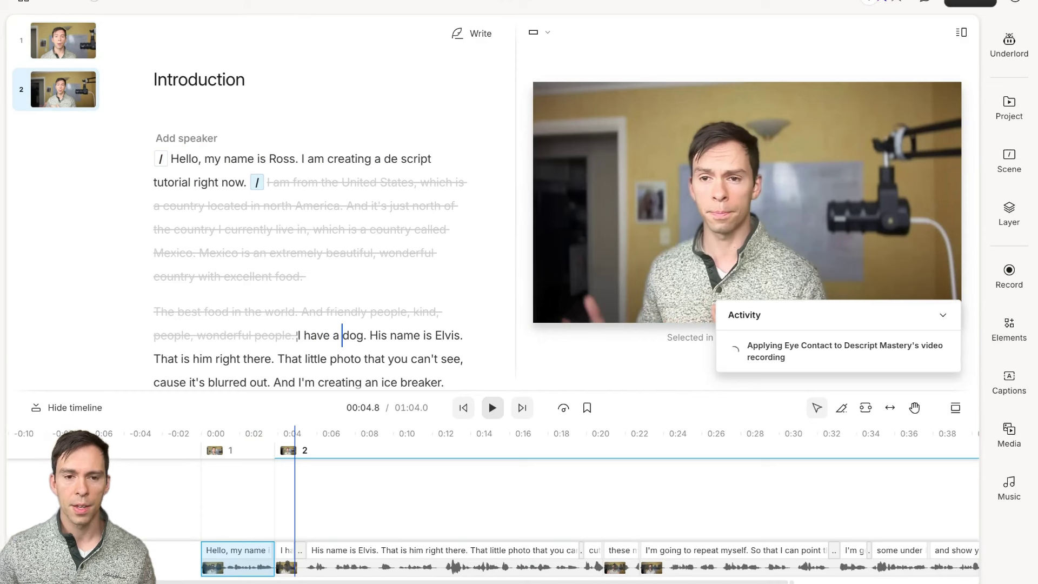
pyautogui.click(226, 182)
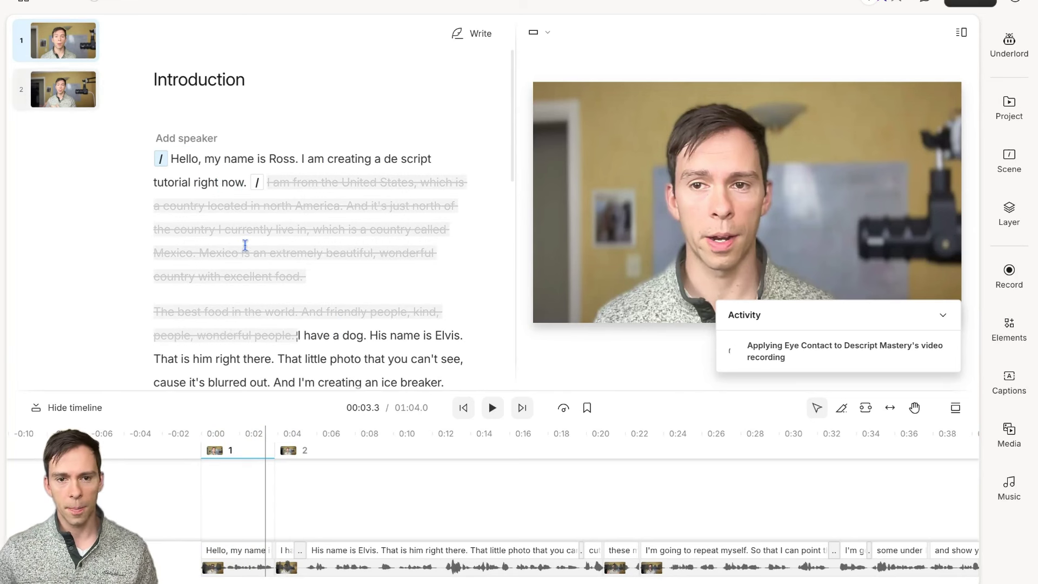
pyautogui.click(199, 158)
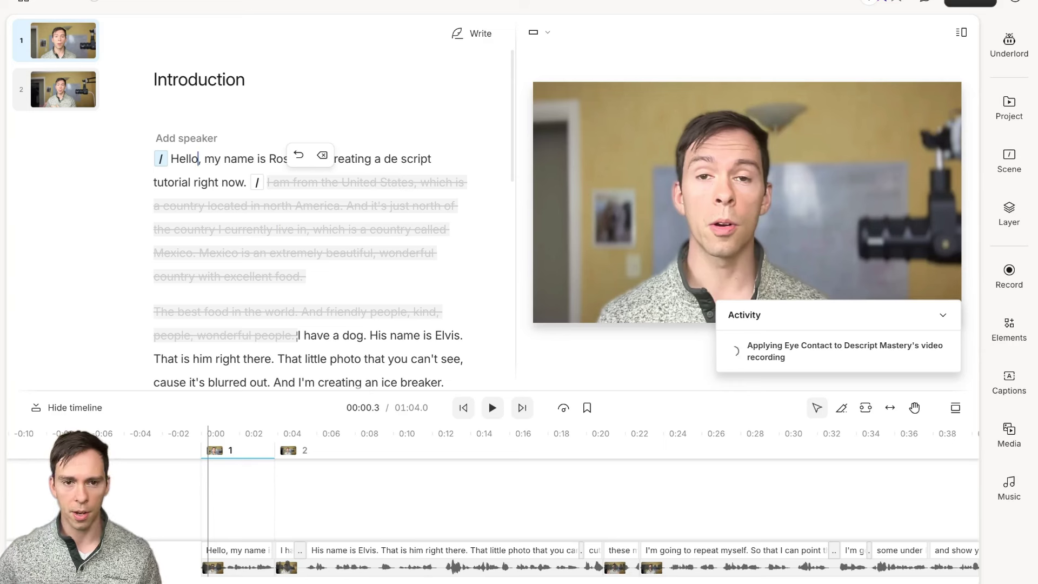
pyautogui.scroll(-5, 401, 307)
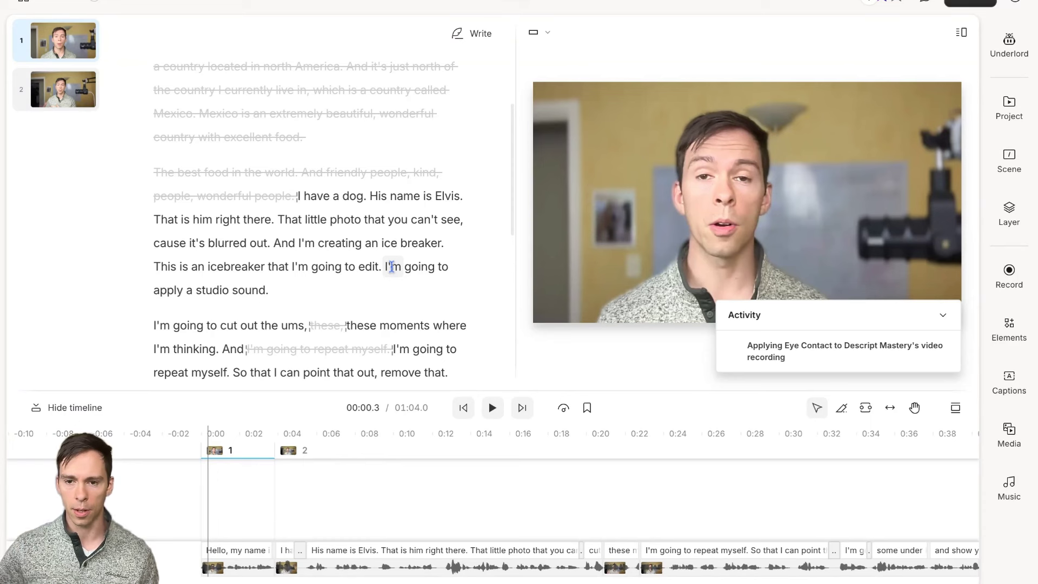
pyautogui.scroll(5, 207, 161)
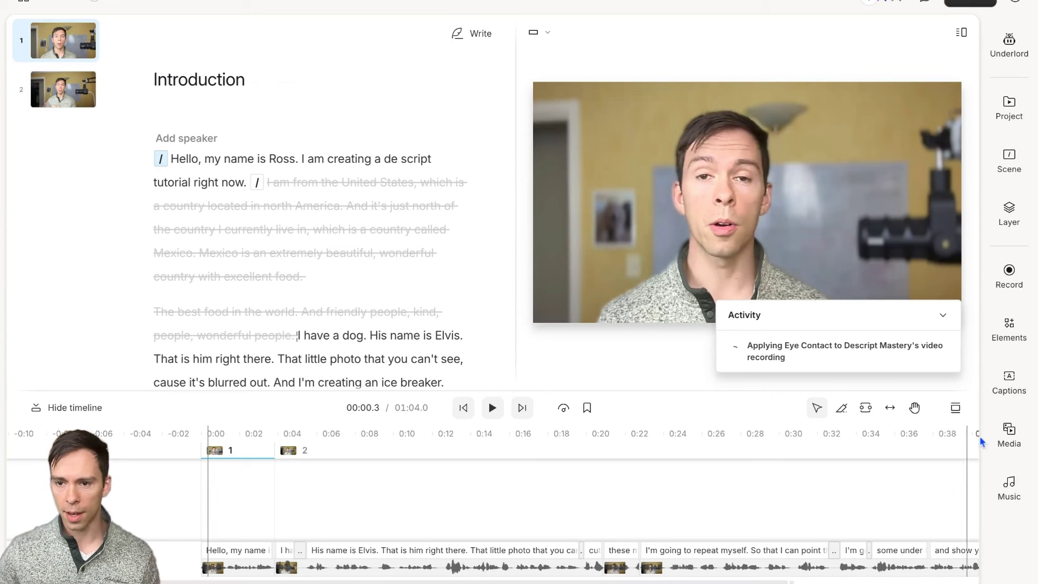
# Add a Title element reading 'Ross' and move it down toward the bottom of the frame
pyautogui.click(1008, 332)
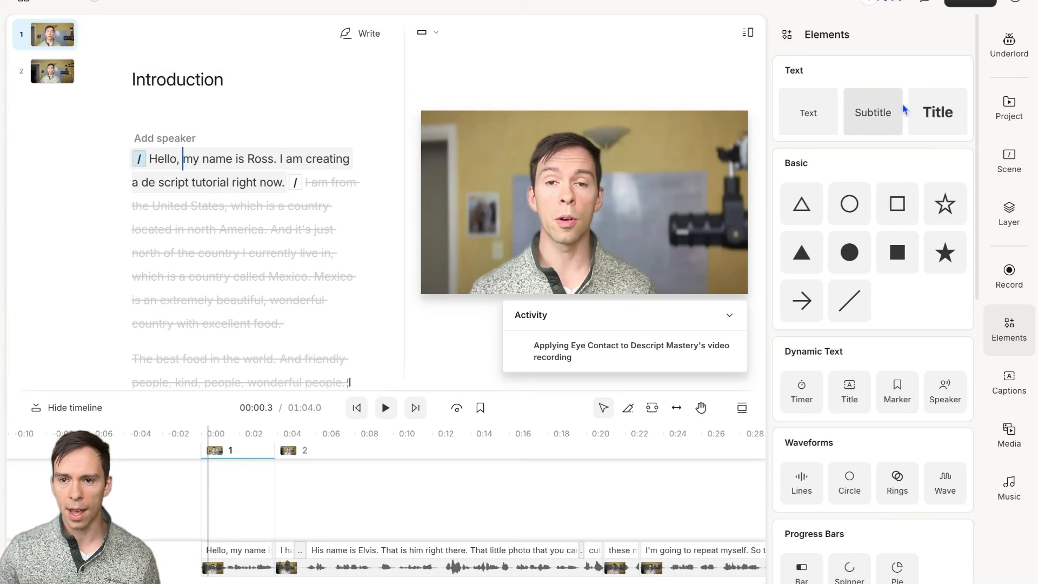
pyautogui.click(932, 120)
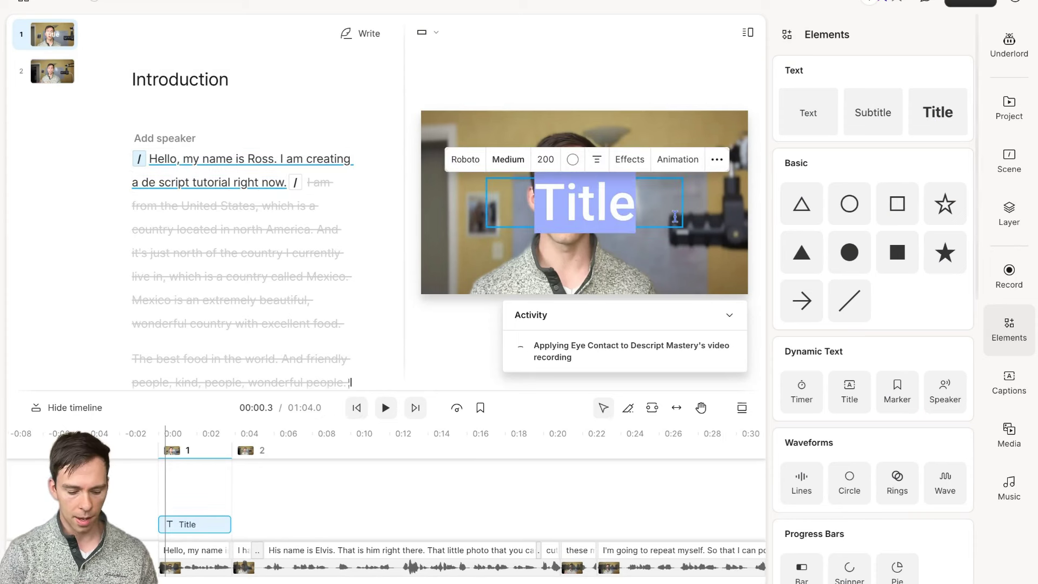
pyautogui.write('Ross')
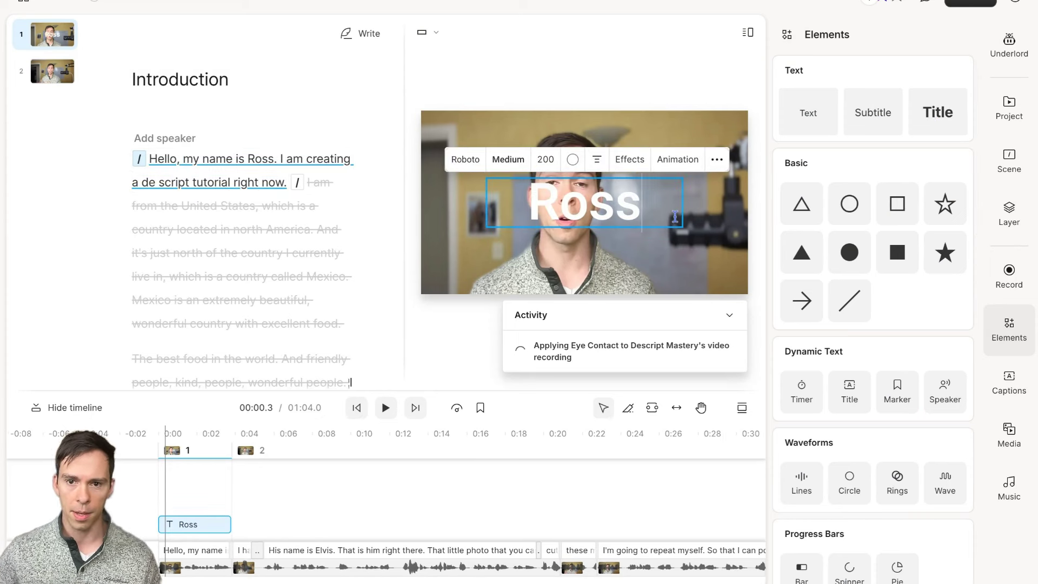
pyautogui.click(604, 74)
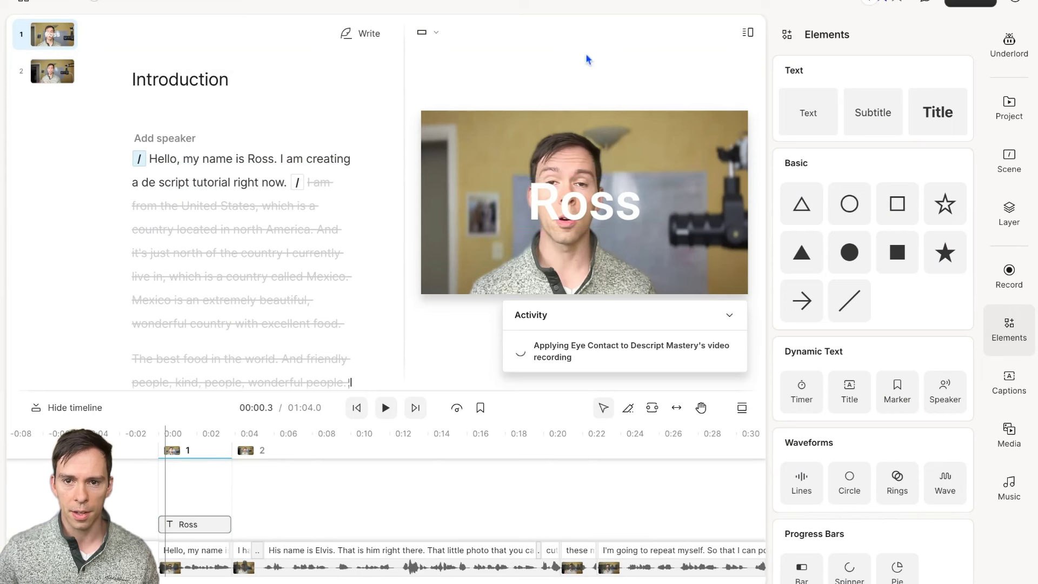
pyautogui.click(586, 210)
pyautogui.moveTo(585, 209); pyautogui.dragTo(457, 275)
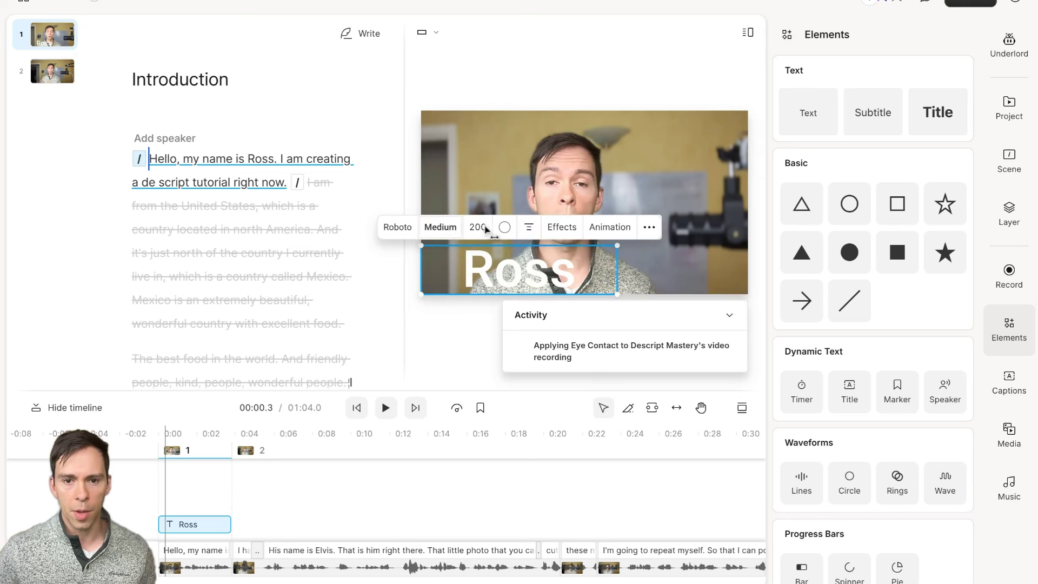
# Keep the Ross title white, switch its font to Anton, left-align it, and preview the intro
pyautogui.click(503, 230)
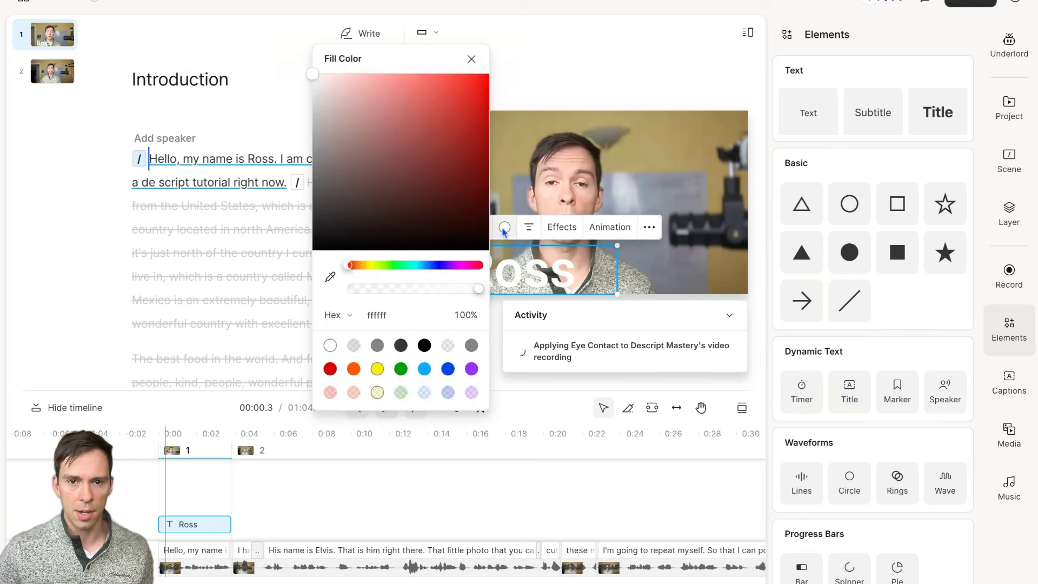
pyautogui.click(497, 234)
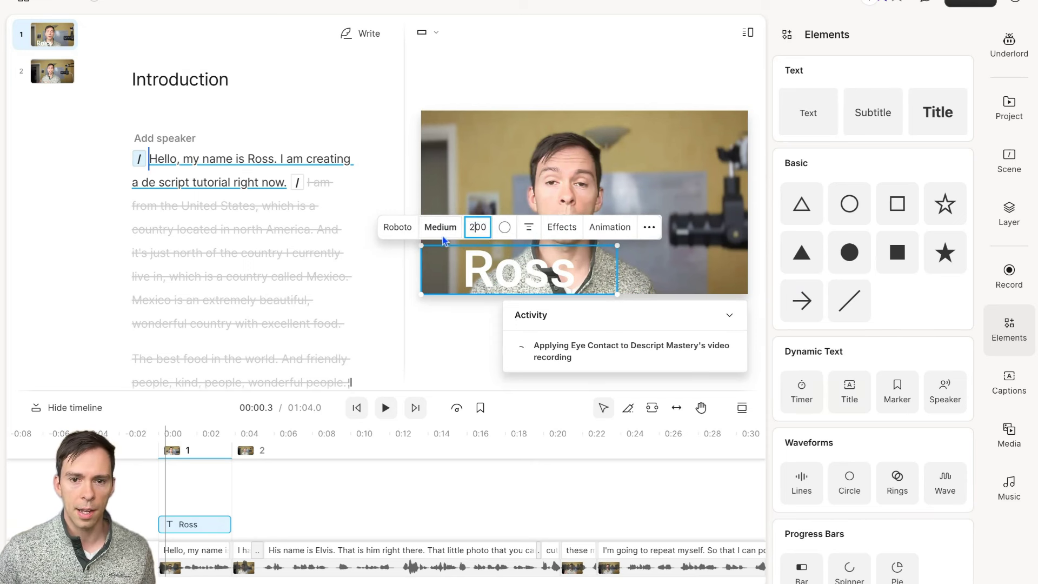
pyautogui.click(410, 230)
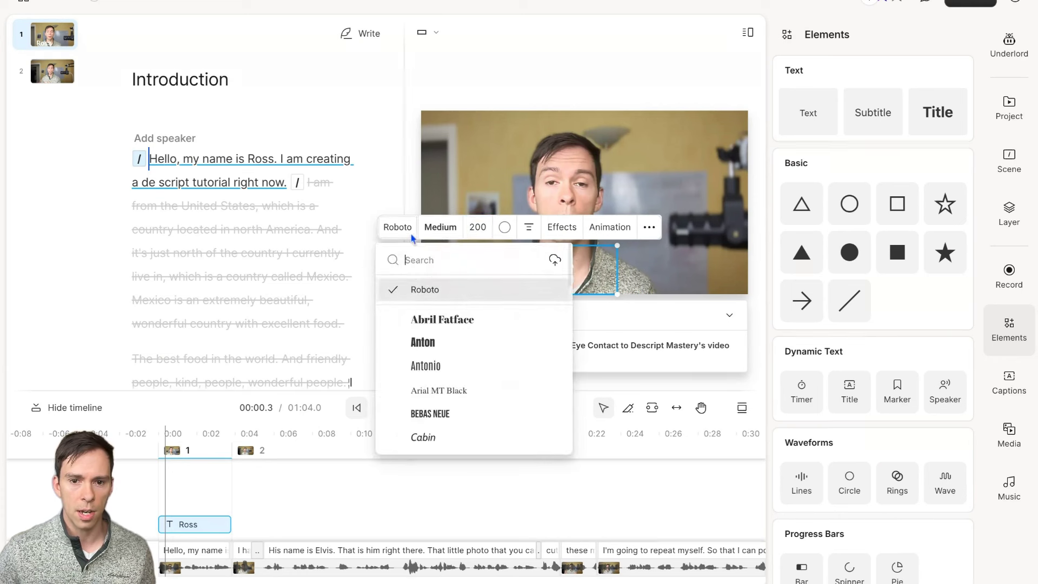
pyautogui.click(462, 341)
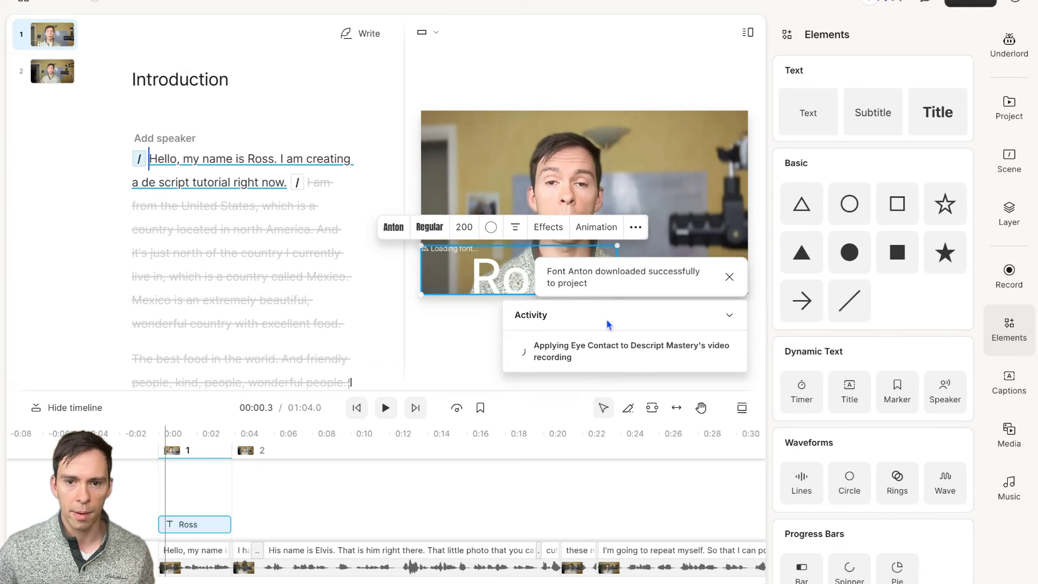
pyautogui.click(516, 237)
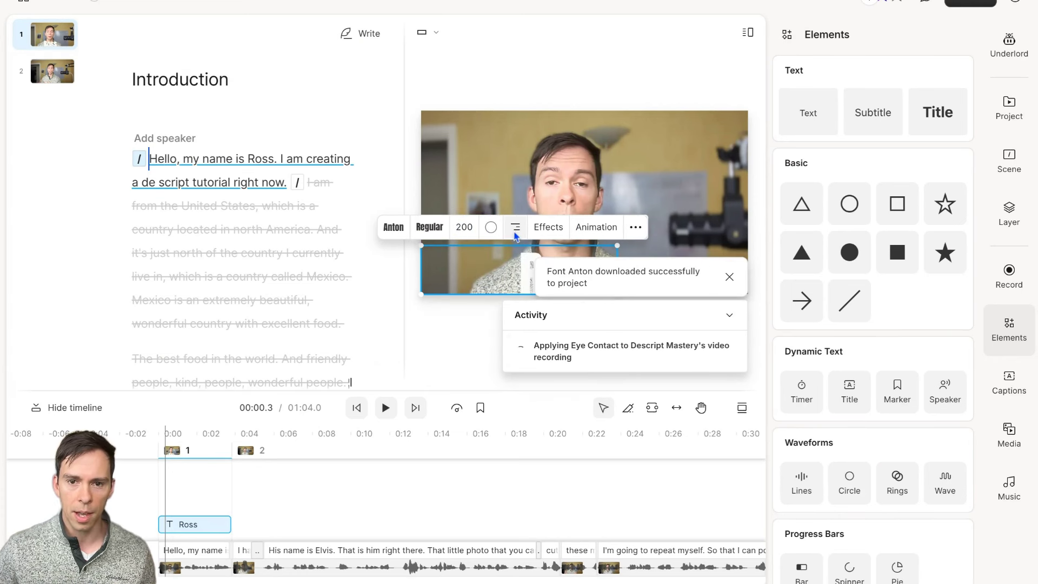
pyautogui.click(515, 231)
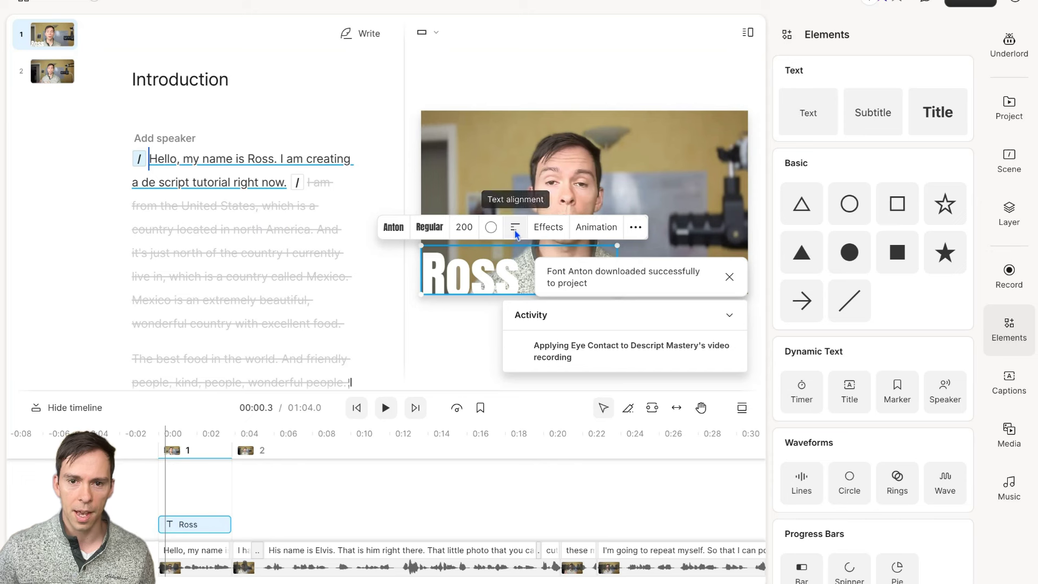
pyautogui.click(460, 367)
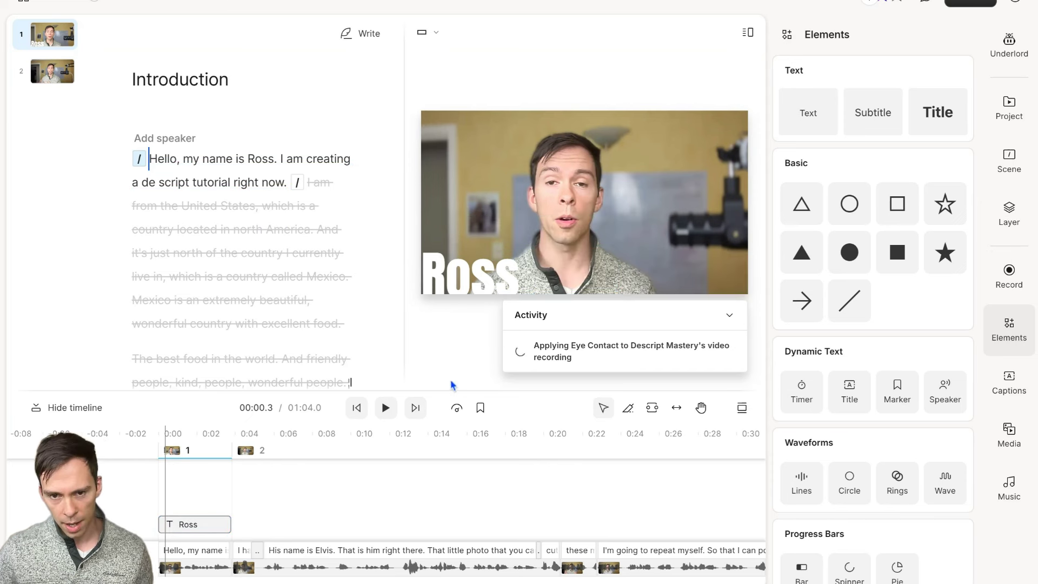
pyautogui.click(386, 408)
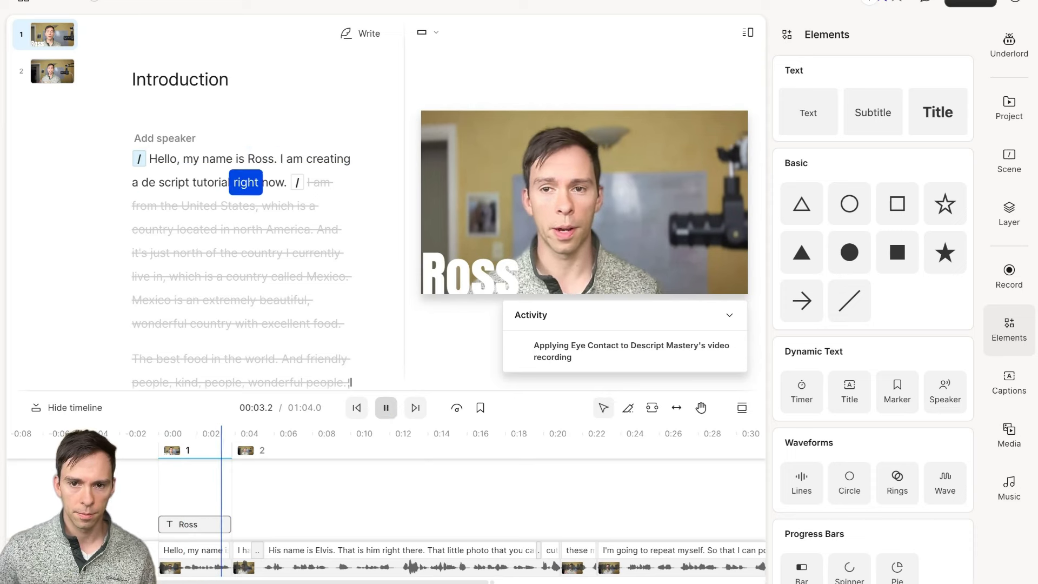
# Stop playback and jump to the closing line 'We're going to edit it together.'
pyautogui.press('space')
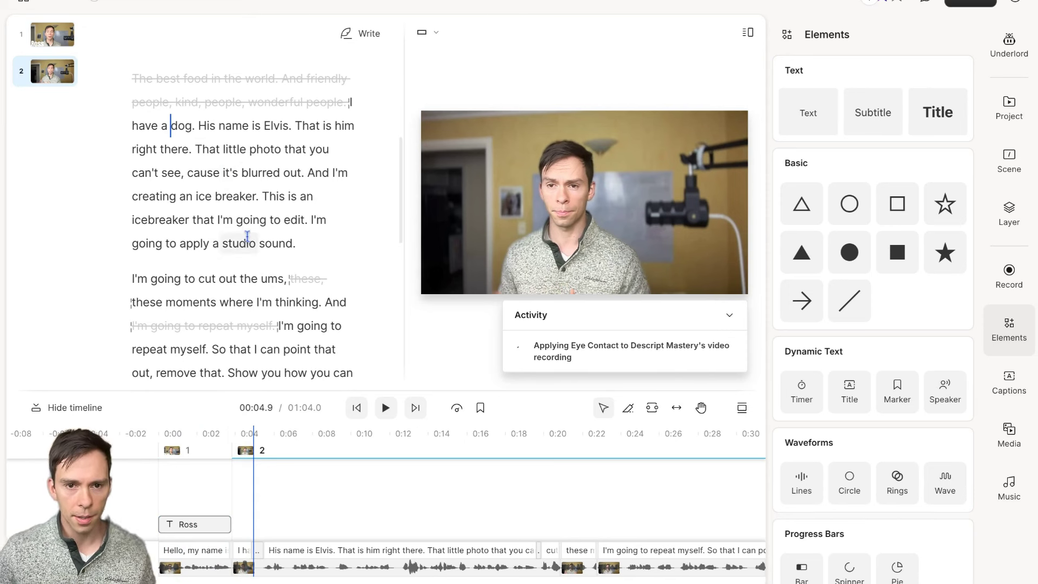
pyautogui.scroll(-10, 217, 165)
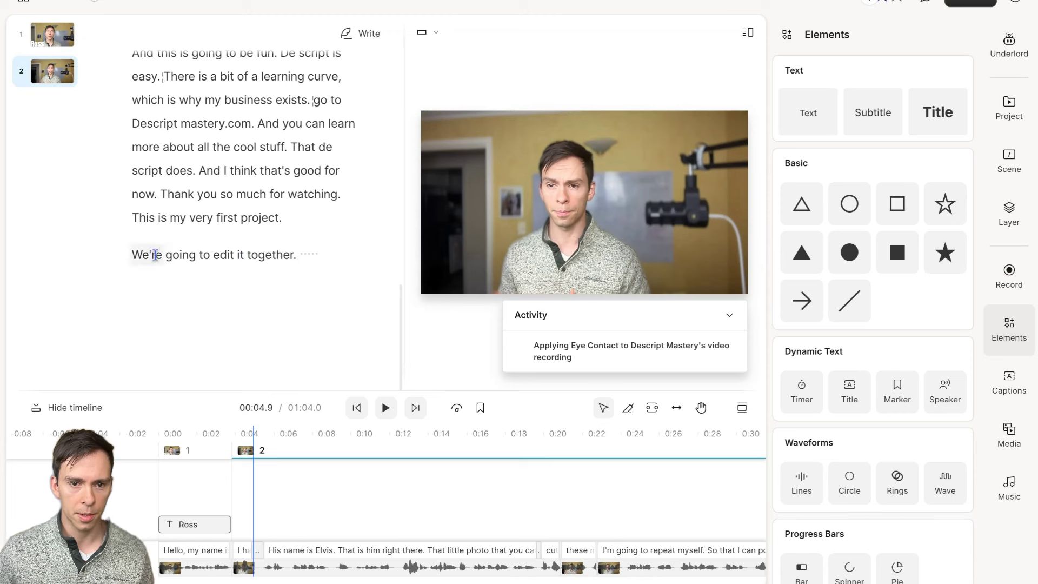
pyautogui.click(142, 255)
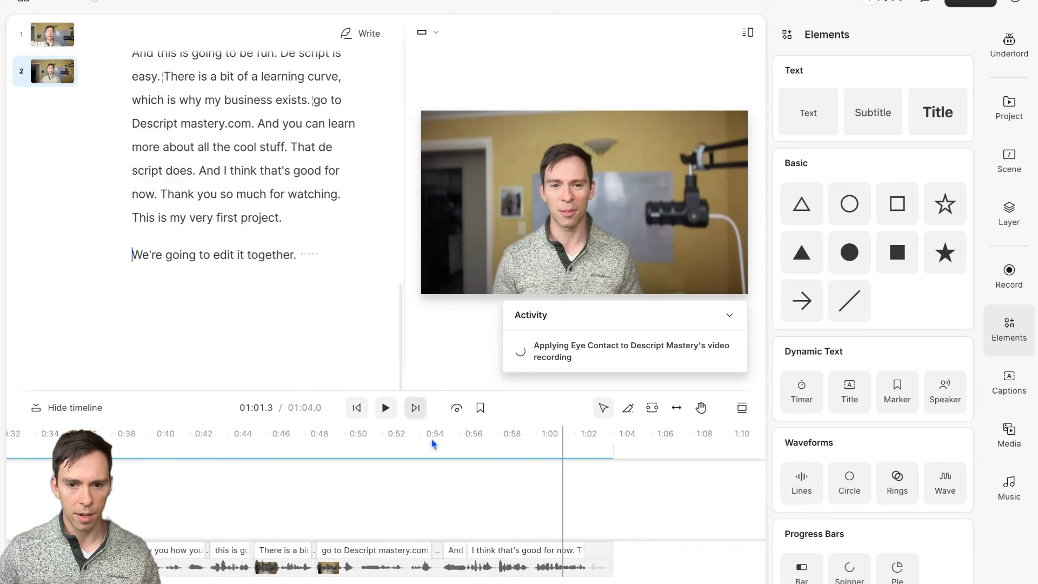
# Split off scene 3 starting at 'This is my very first project' and select it
pyautogui.scroll(5, 568, 544)
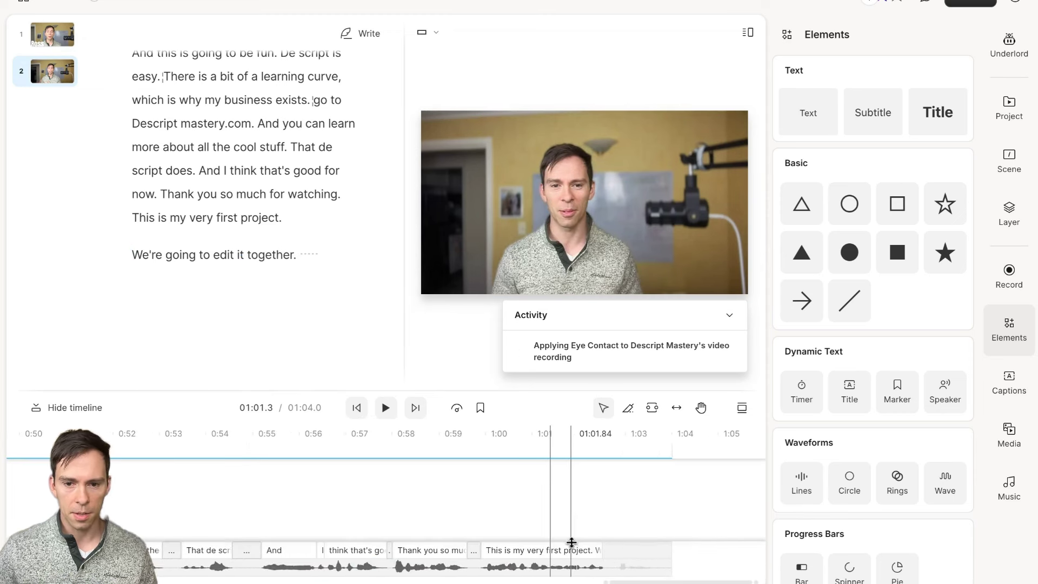
pyautogui.scroll(5, 572, 542)
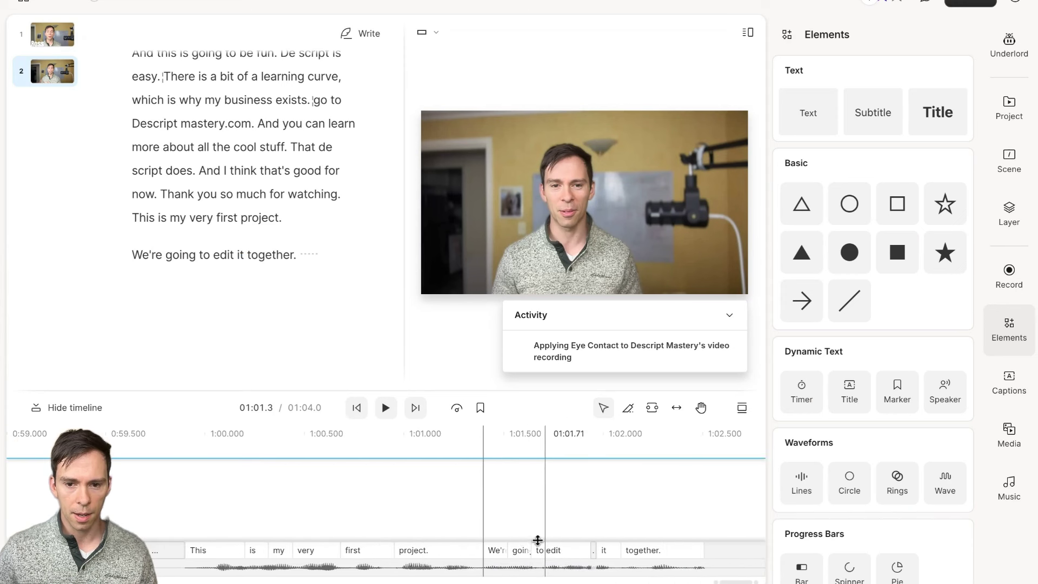
pyautogui.click(176, 510)
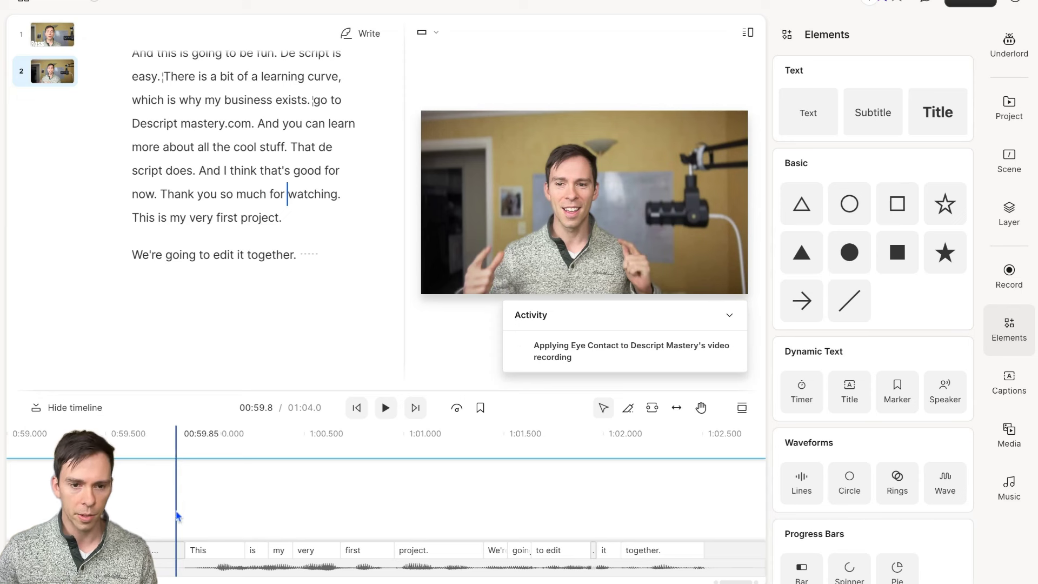
pyautogui.press('/')
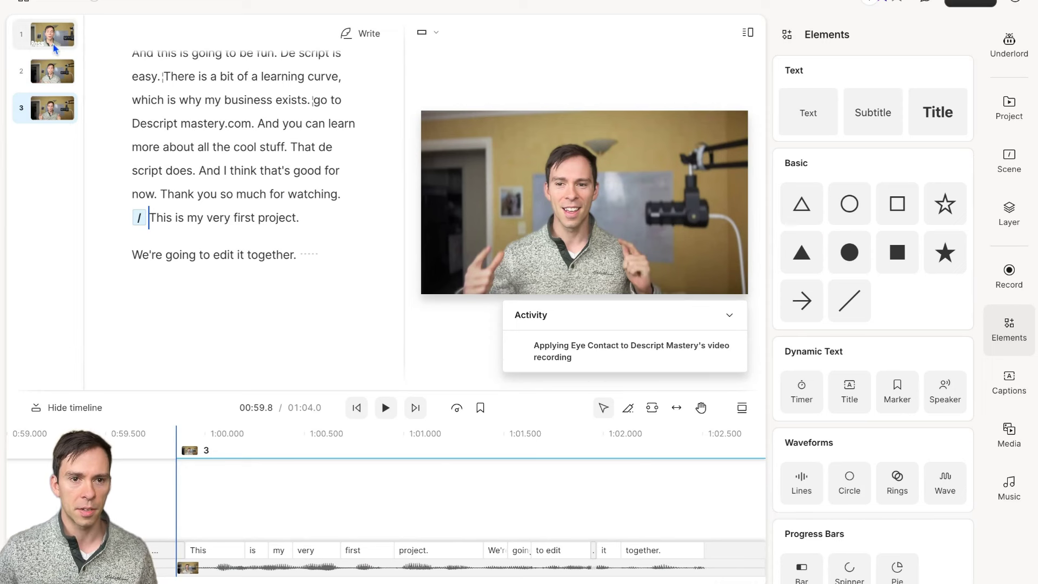
pyautogui.click(53, 111)
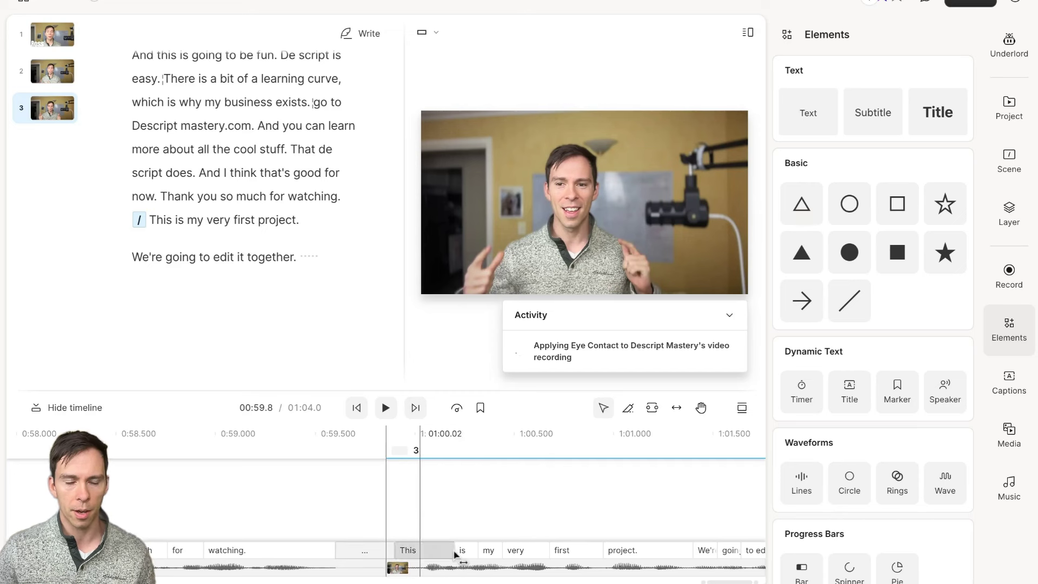
pyautogui.click(442, 490)
# Turn on the Green screen effect for scene 3's video layer
pyautogui.click(606, 157)
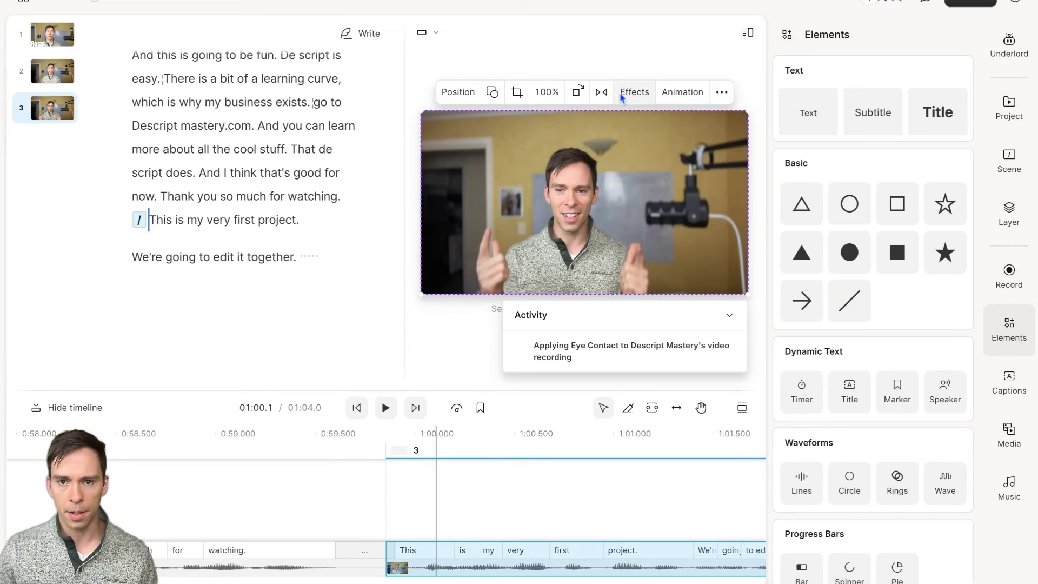
pyautogui.click(630, 92)
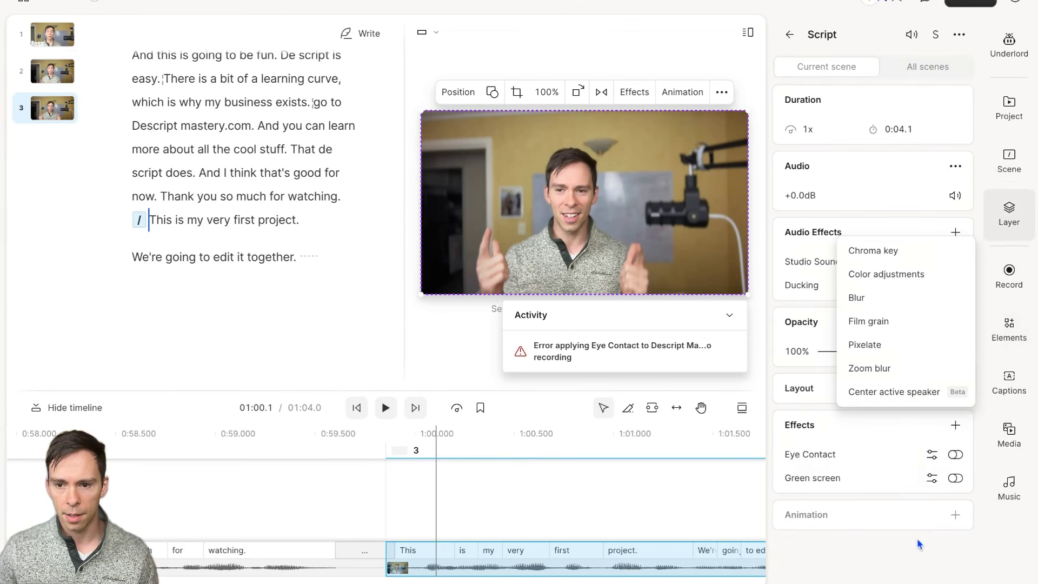
pyautogui.click(955, 479)
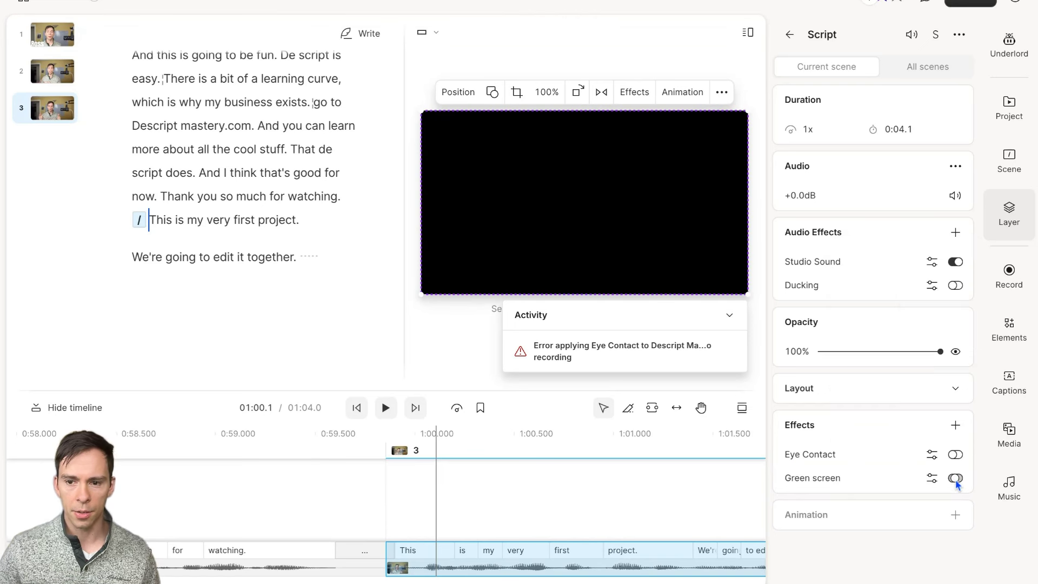
pyautogui.click(955, 479)
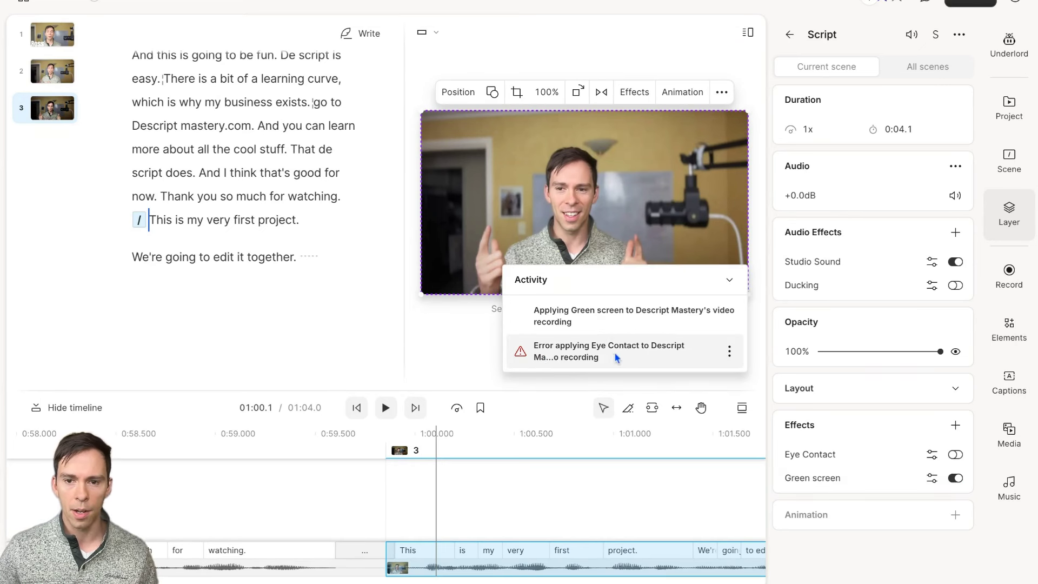
# Dismiss the Eye Contact error in the activity list
pyautogui.click(729, 352)
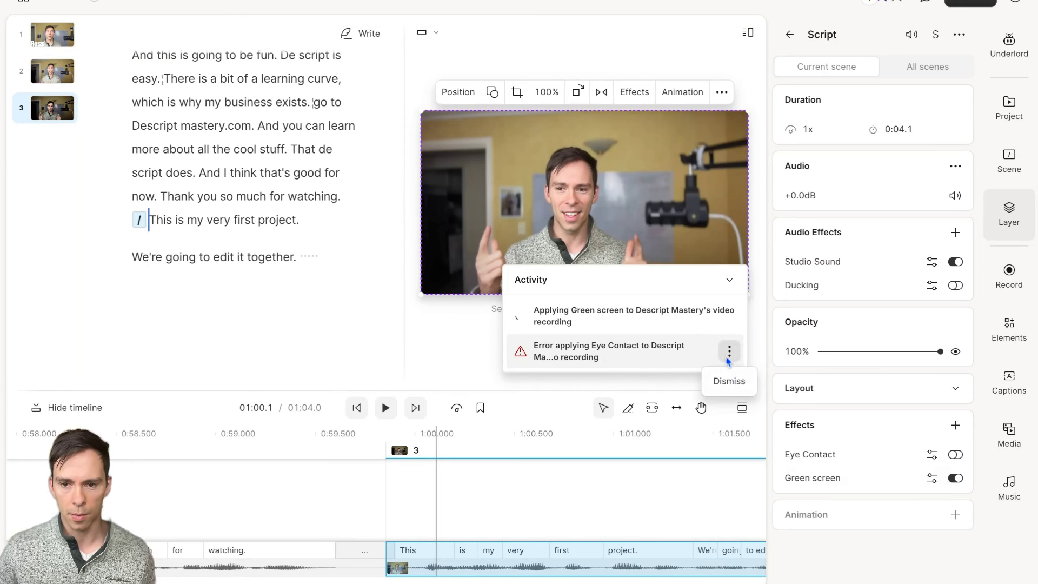
pyautogui.click(730, 382)
pyautogui.click(729, 314)
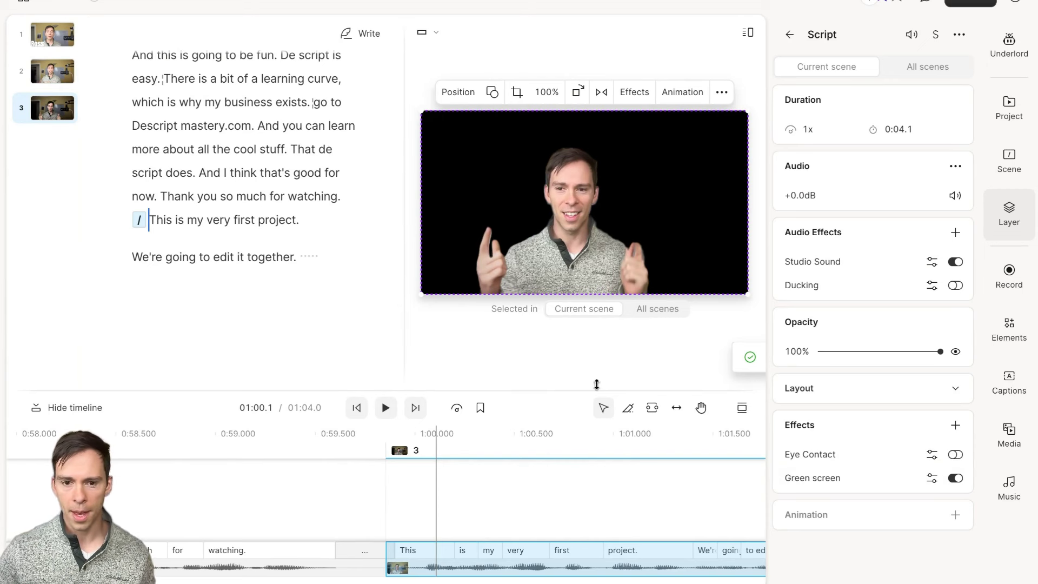
# Search stock video for 'nature' and add the Antarctica sunset clip to scene 3
pyautogui.click(1017, 438)
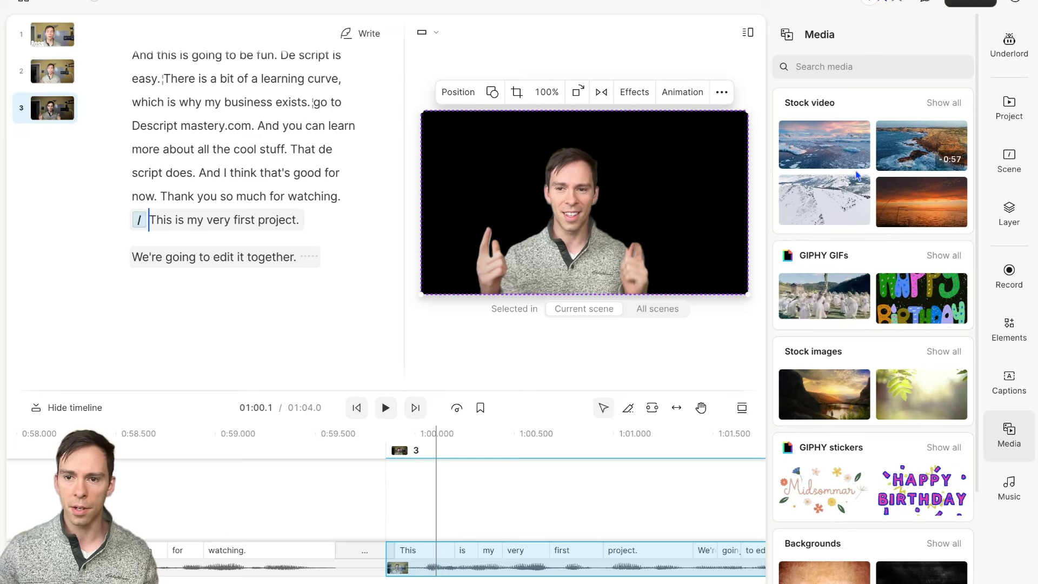
pyautogui.click(832, 67)
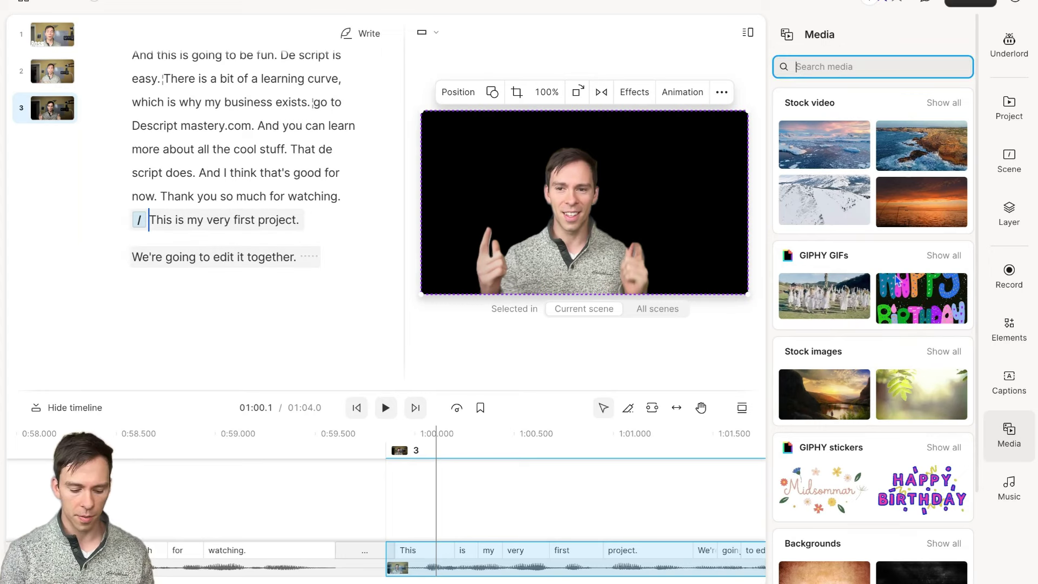
pyautogui.write('nature')
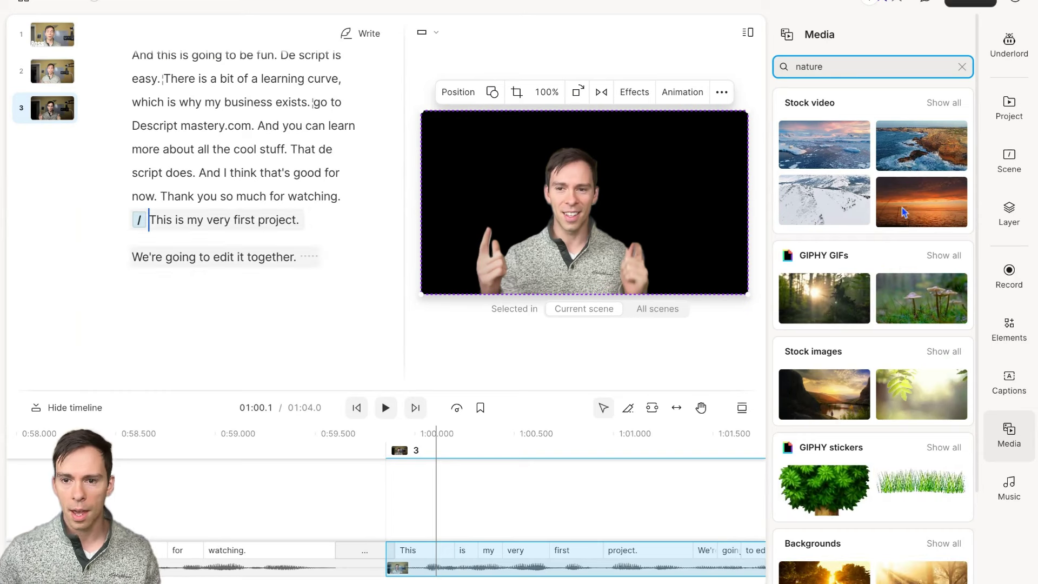
pyautogui.scroll(-2, 859, 400)
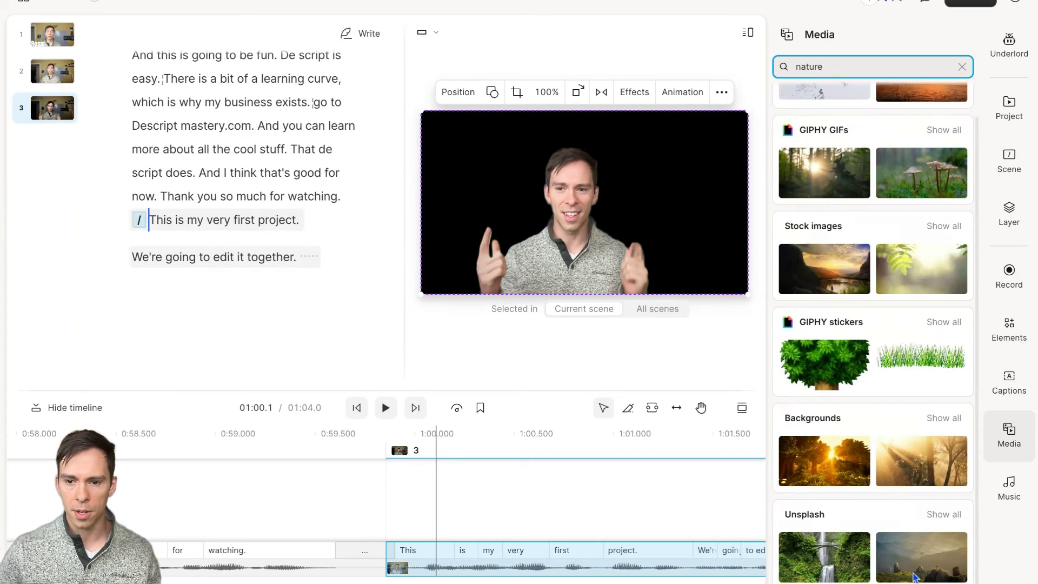
pyautogui.scroll(2, 862, 487)
pyautogui.scroll(1, 861, 500)
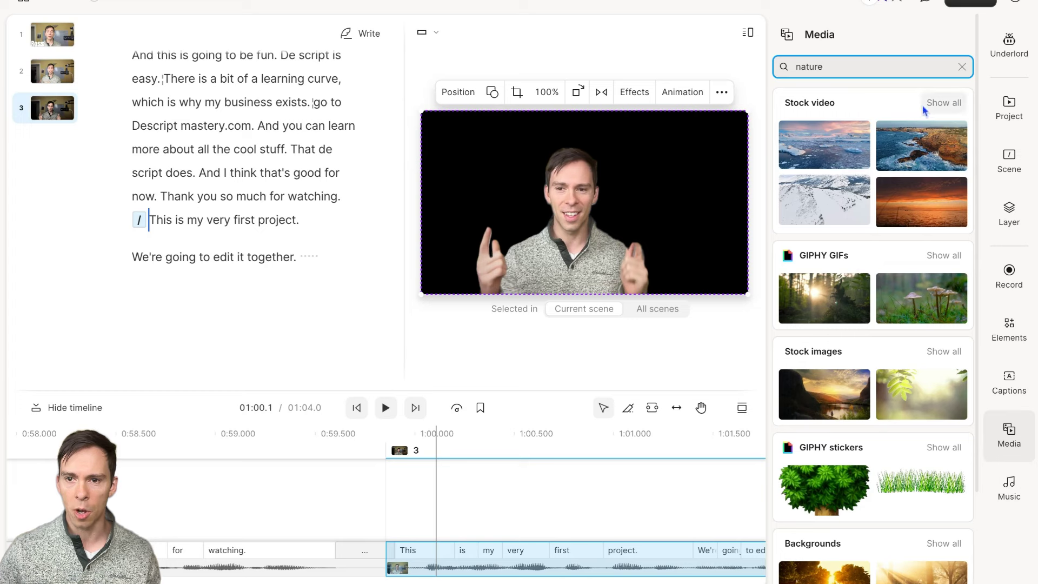
pyautogui.click(944, 103)
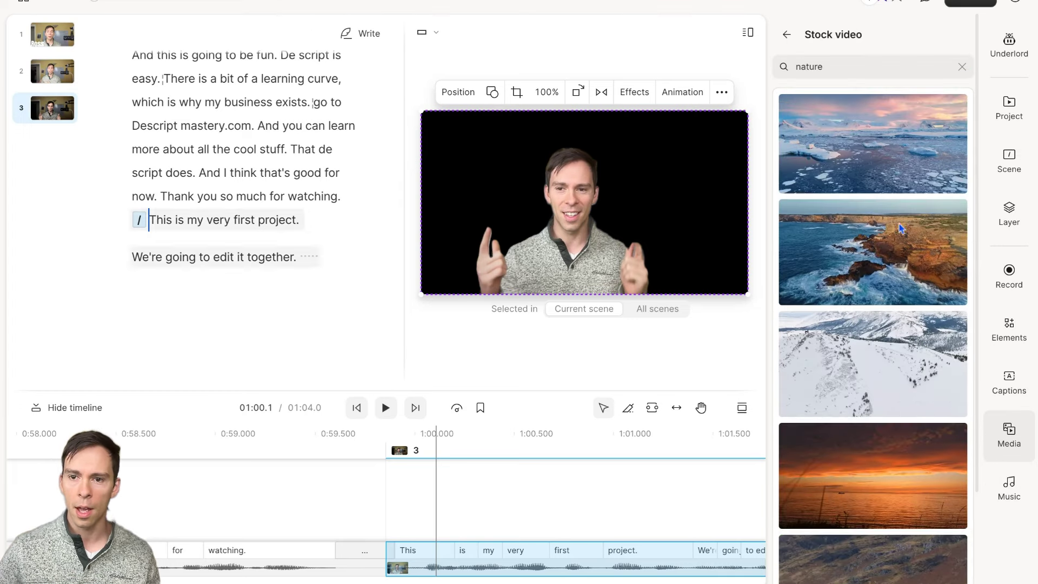
pyautogui.click(882, 156)
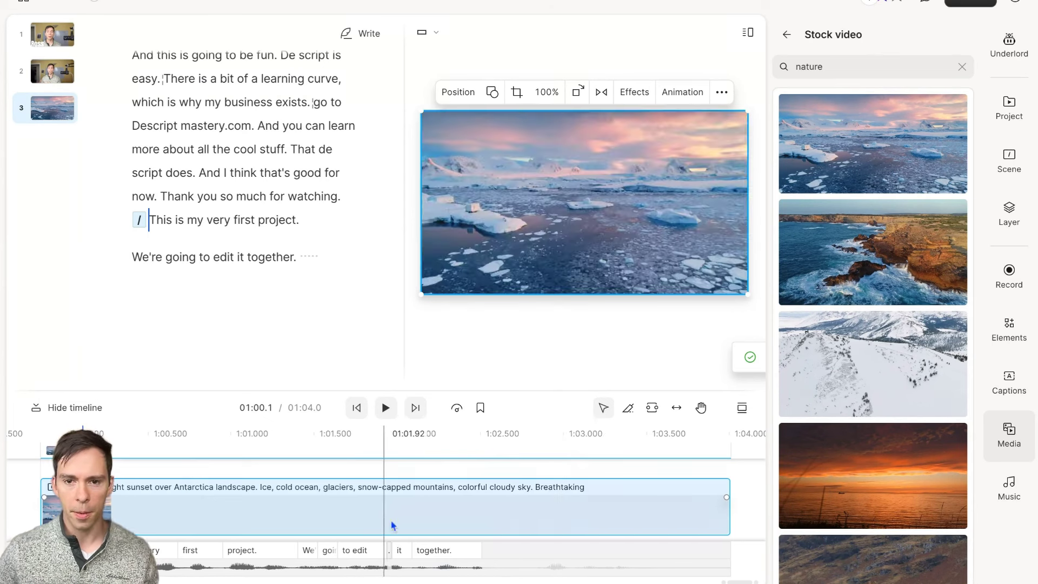
pyautogui.hscroll(-2, 416, 514)
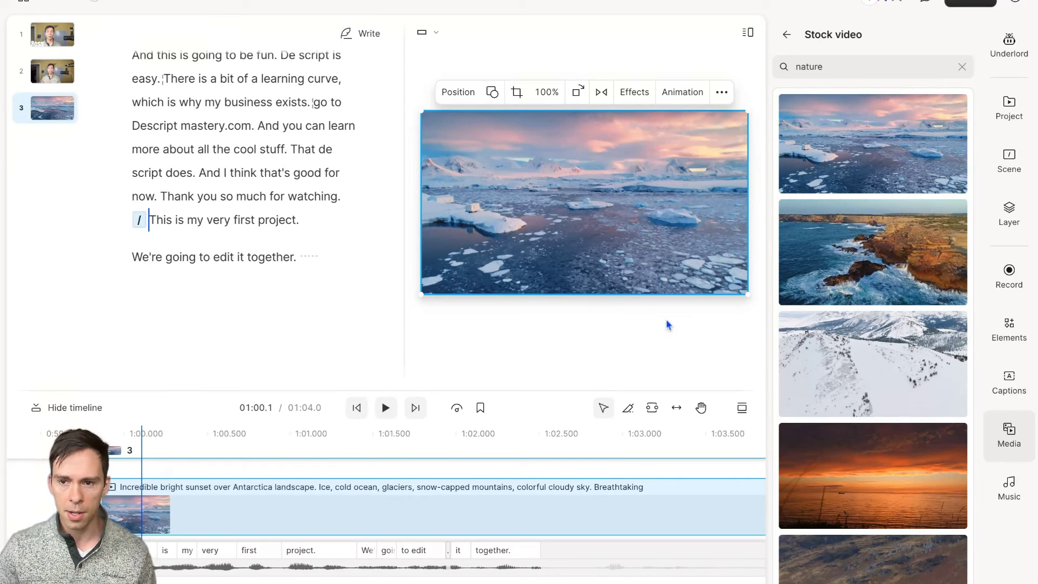
# Move the Antarctica sunset layer below the Script layer in scene 3's layers
pyautogui.click(1004, 220)
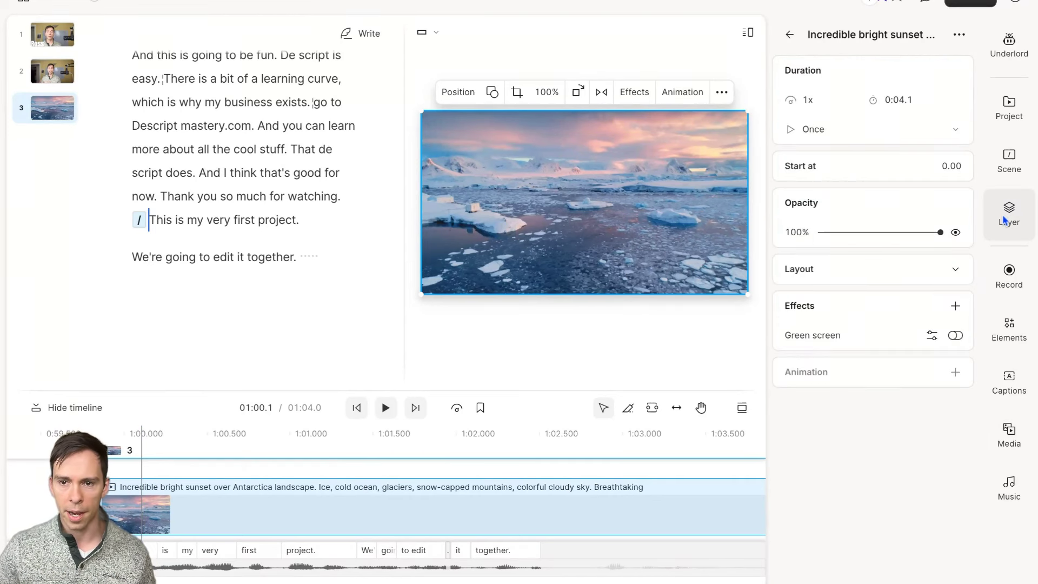
pyautogui.click(790, 36)
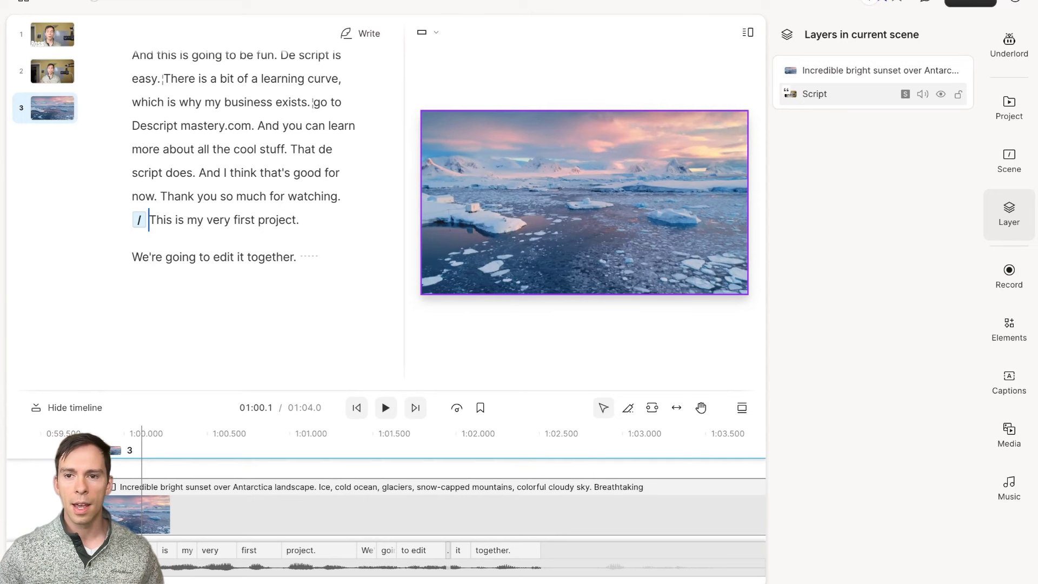
pyautogui.click(889, 74)
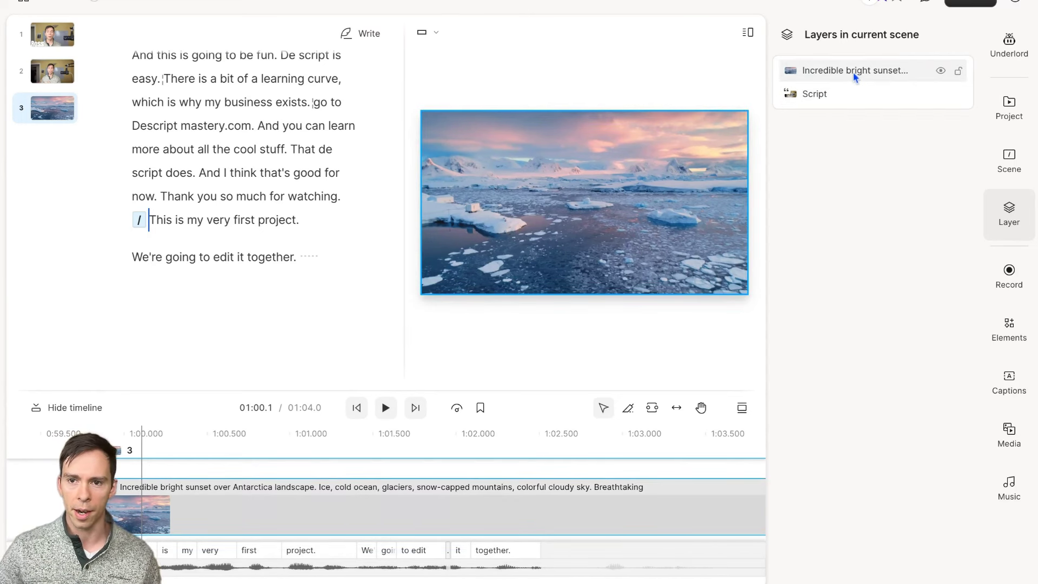
pyautogui.moveTo(856, 76); pyautogui.dragTo(857, 102)
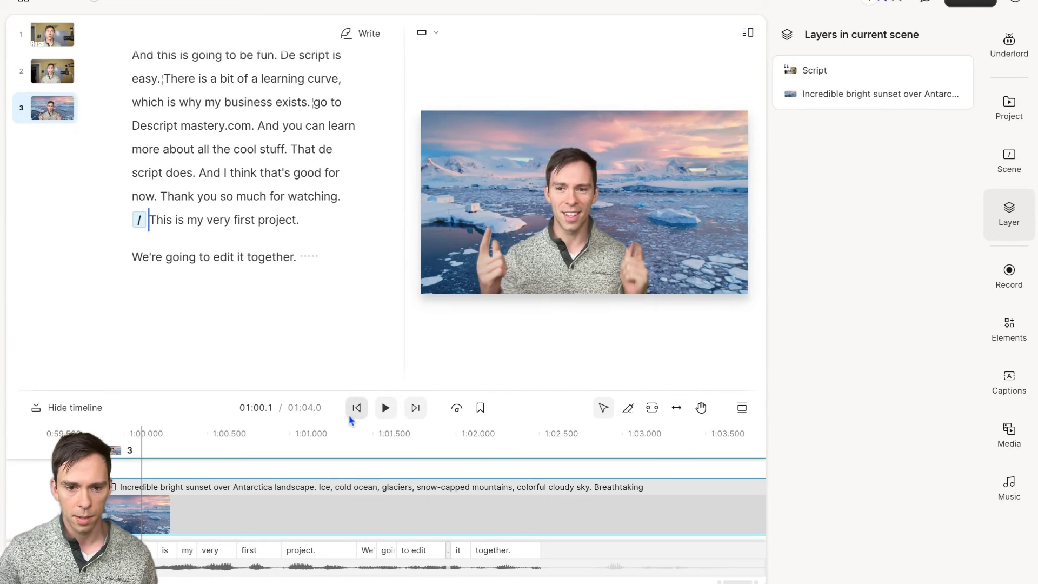
# Return to 00:00.0, enlarge the timeline, and check the 'Ross' title track
pyautogui.click(357, 408)
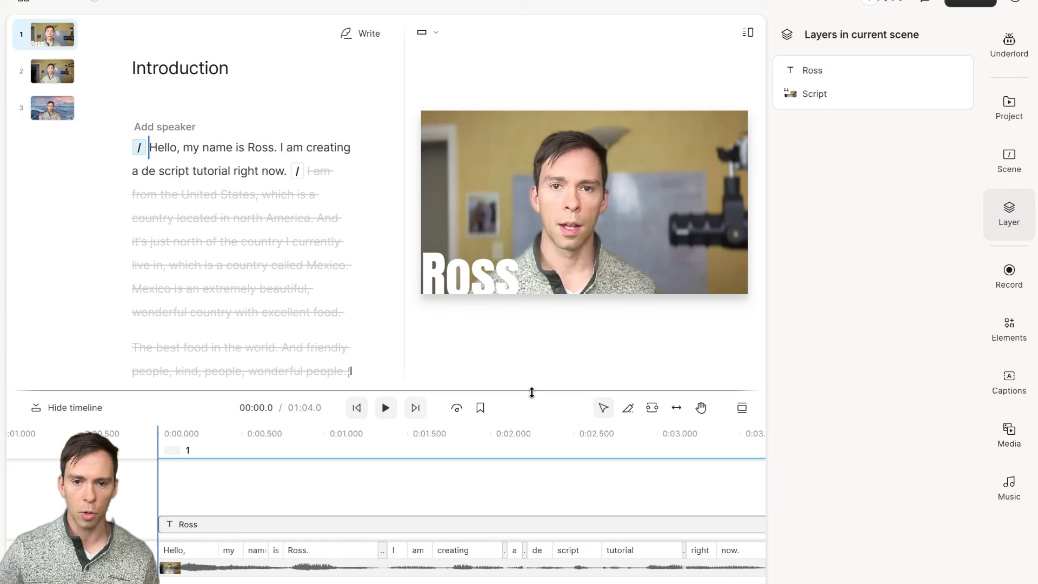
pyautogui.moveTo(530, 391); pyautogui.dragTo(532, 380)
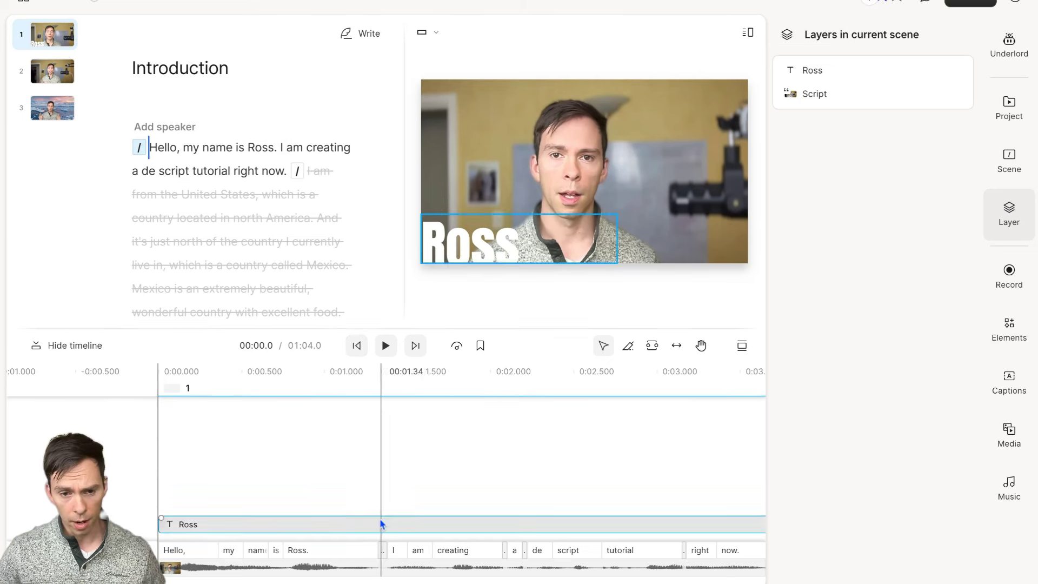
pyautogui.click(341, 523)
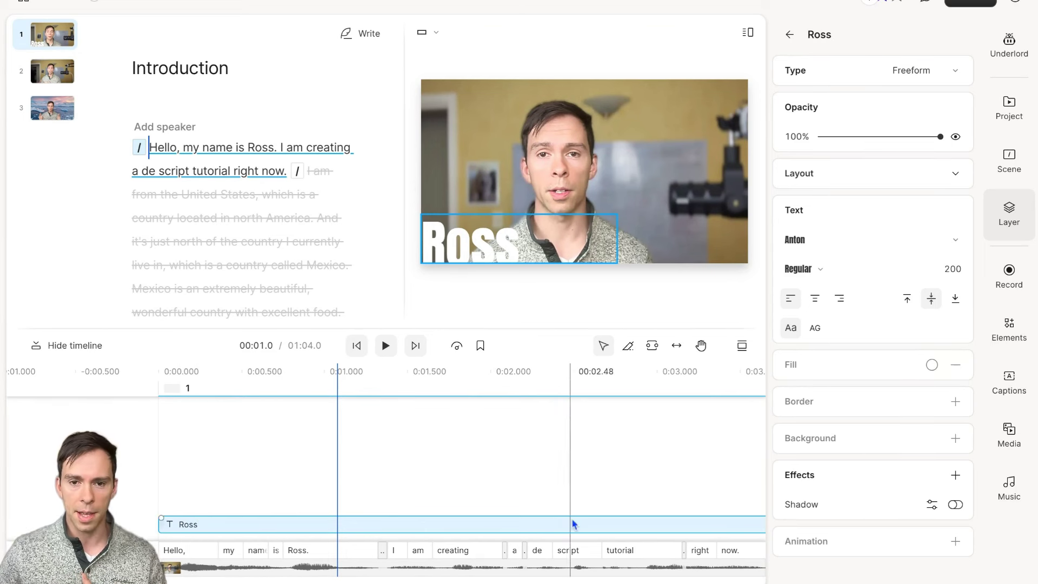
pyautogui.click(208, 381)
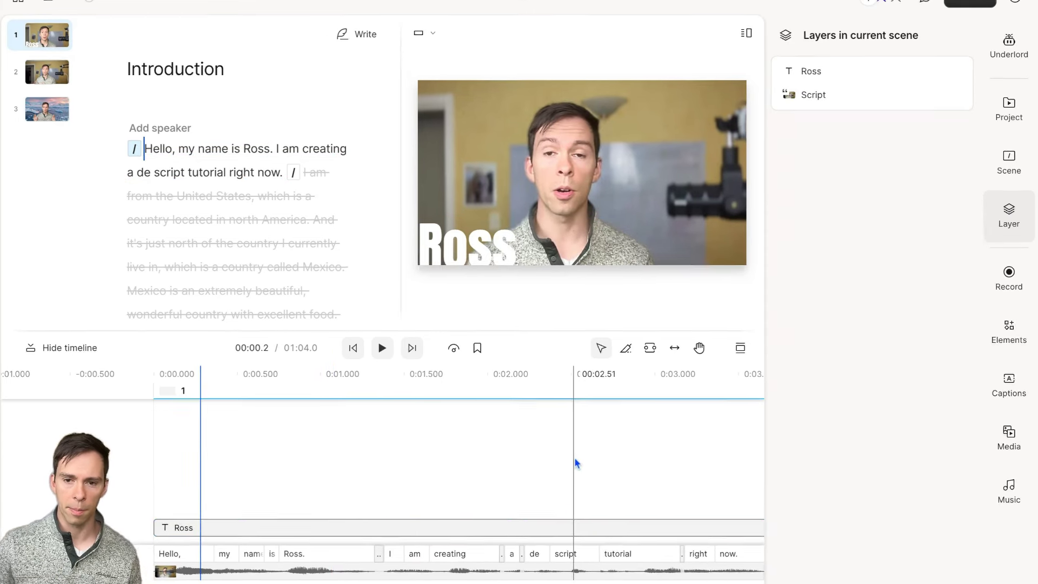
# Open the Publish options for Introduction, glancing at the Export tab first
pyautogui.click(936, 26)
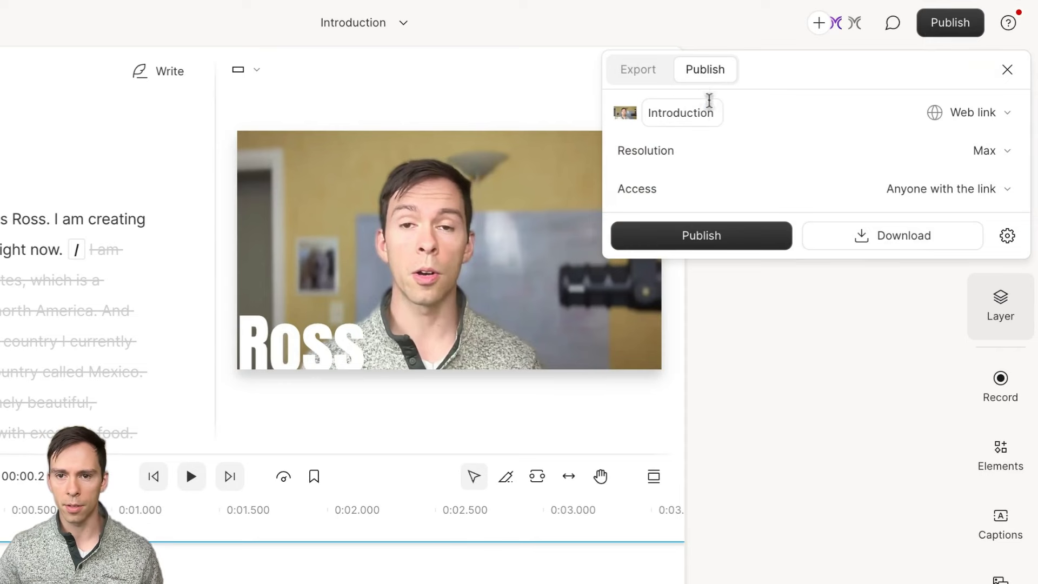
pyautogui.click(641, 85)
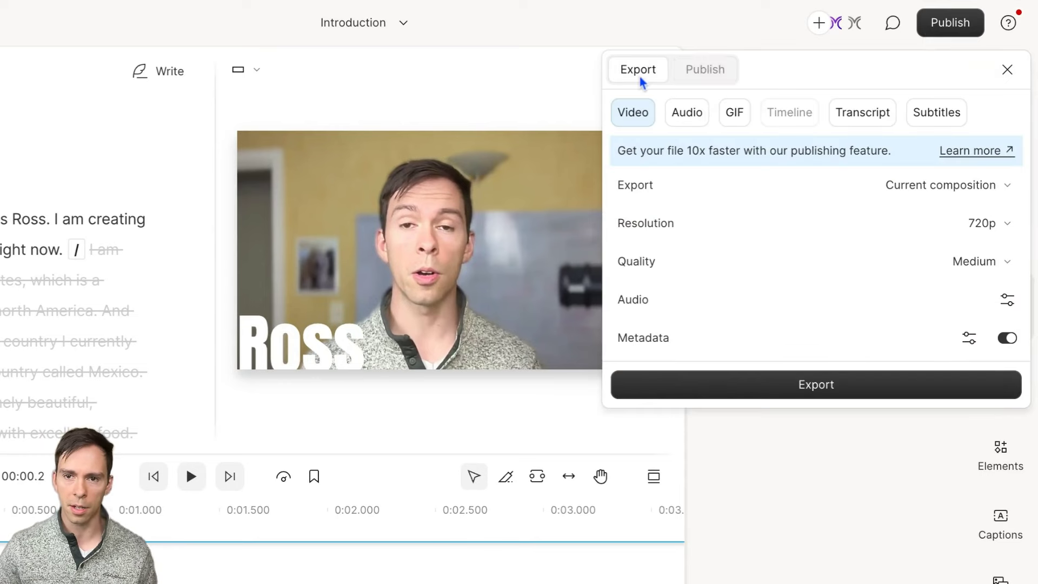
pyautogui.click(702, 86)
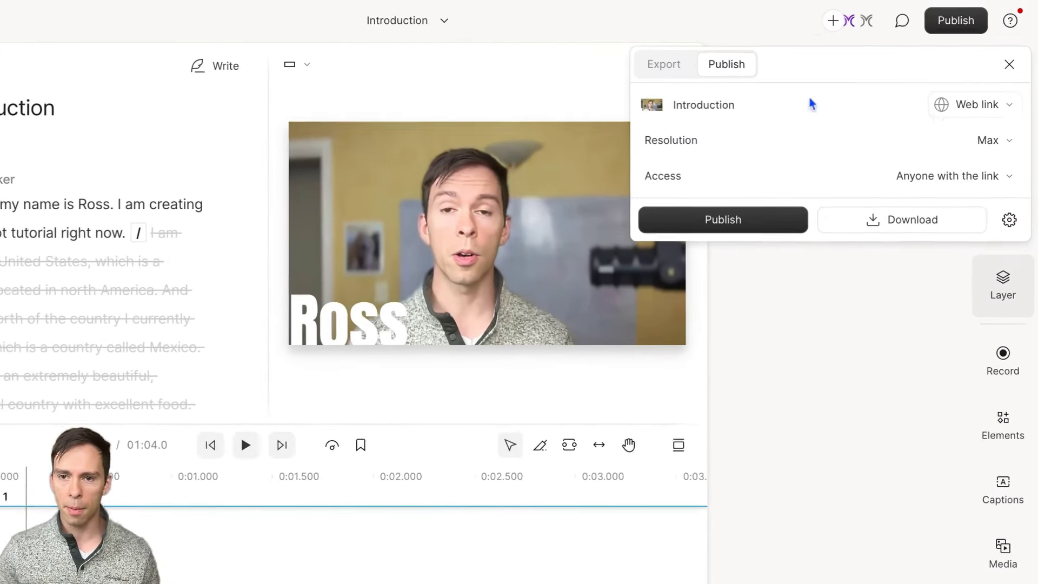
# Publish as Web link at Max resolution with access for anyone with the link
pyautogui.click(971, 108)
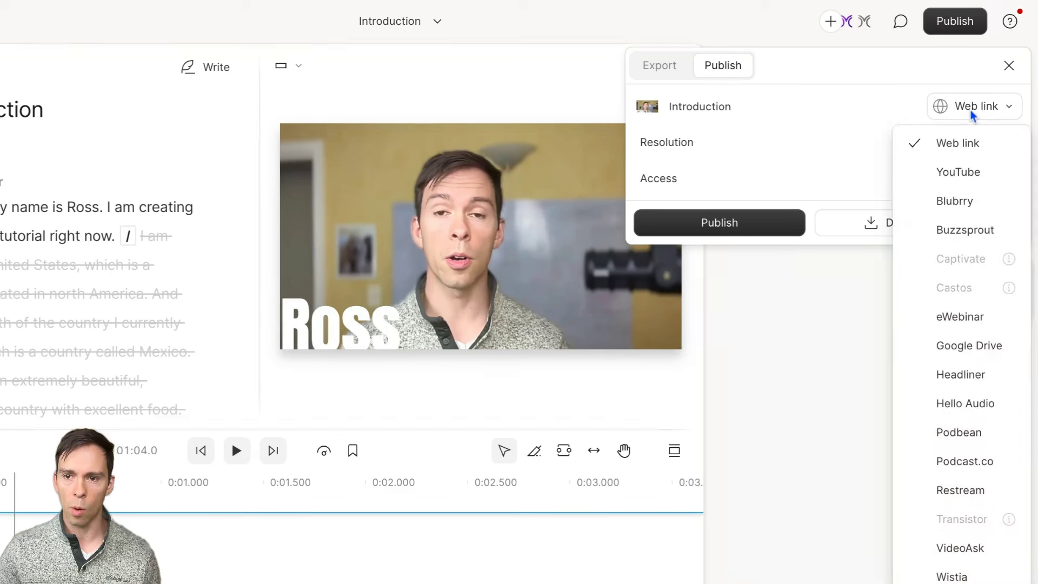
pyautogui.click(972, 108)
pyautogui.click(972, 108)
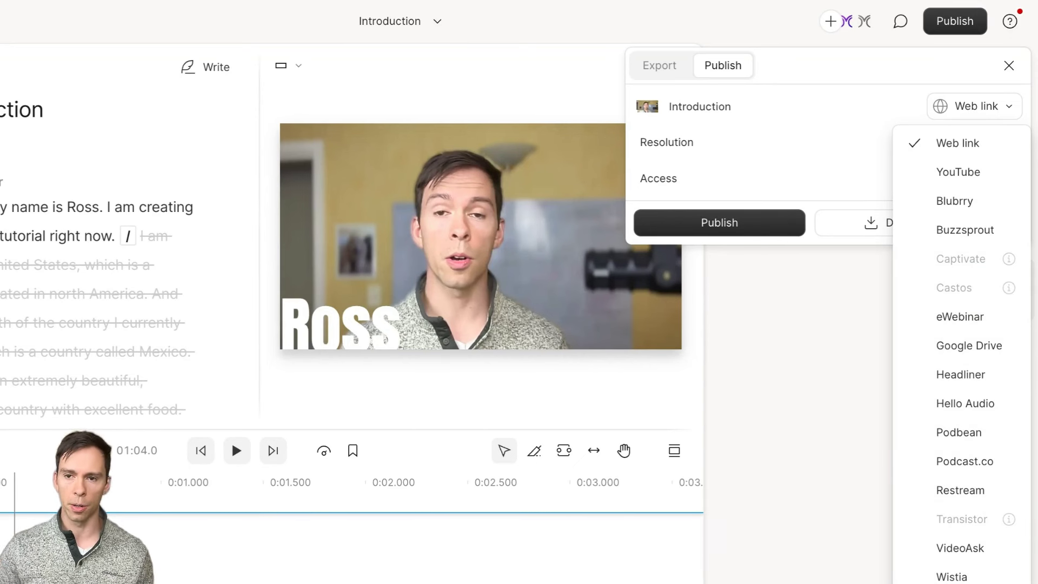
pyautogui.click(966, 111)
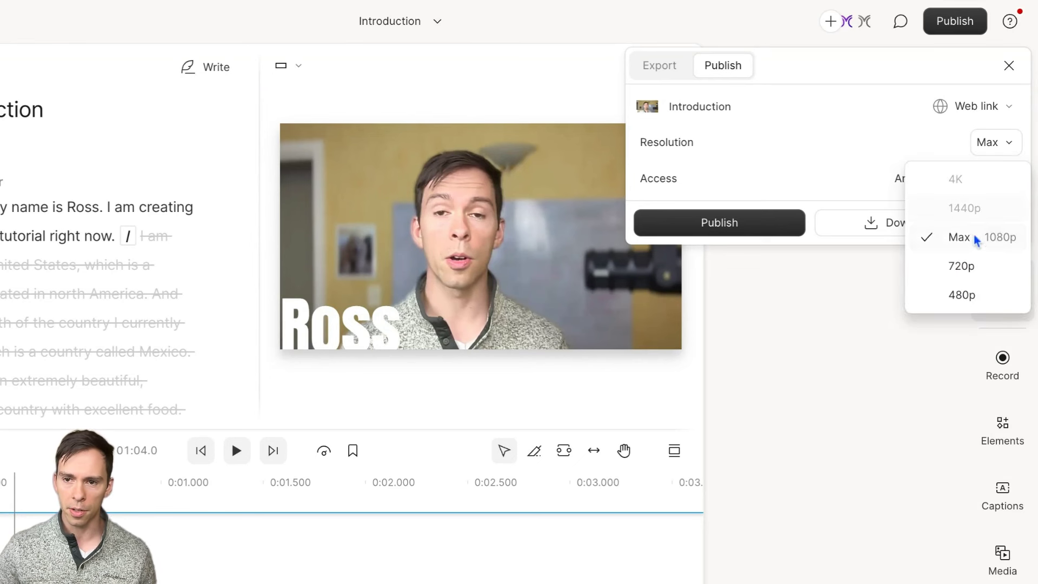
pyautogui.click(967, 238)
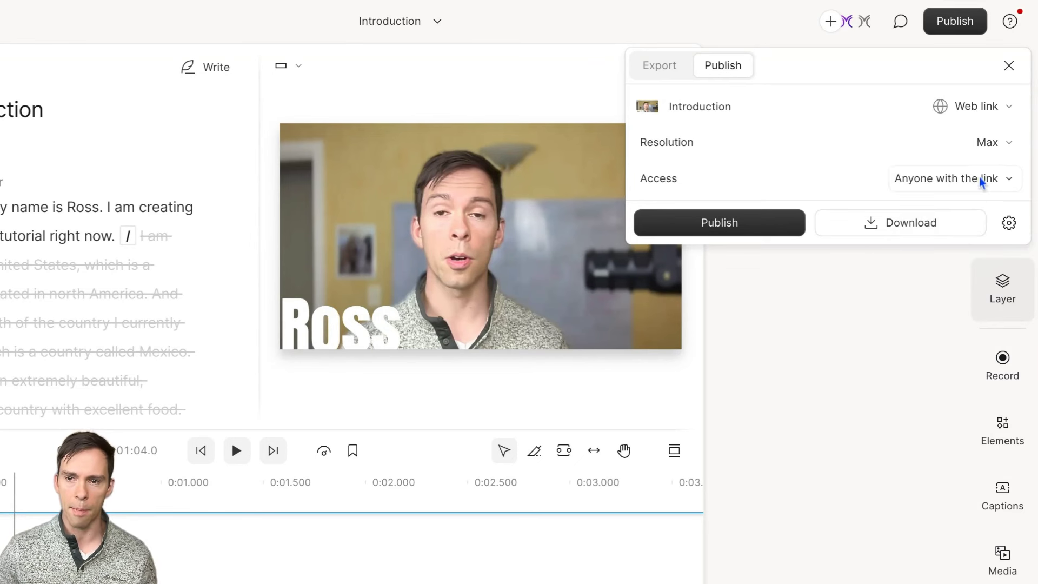
pyautogui.click(934, 186)
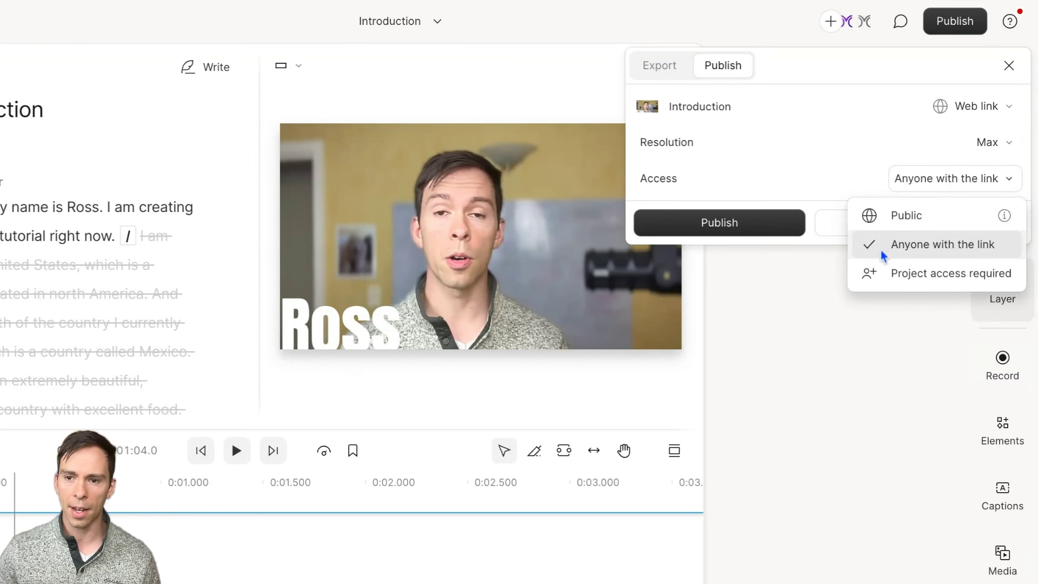
pyautogui.click(928, 245)
pyautogui.click(786, 162)
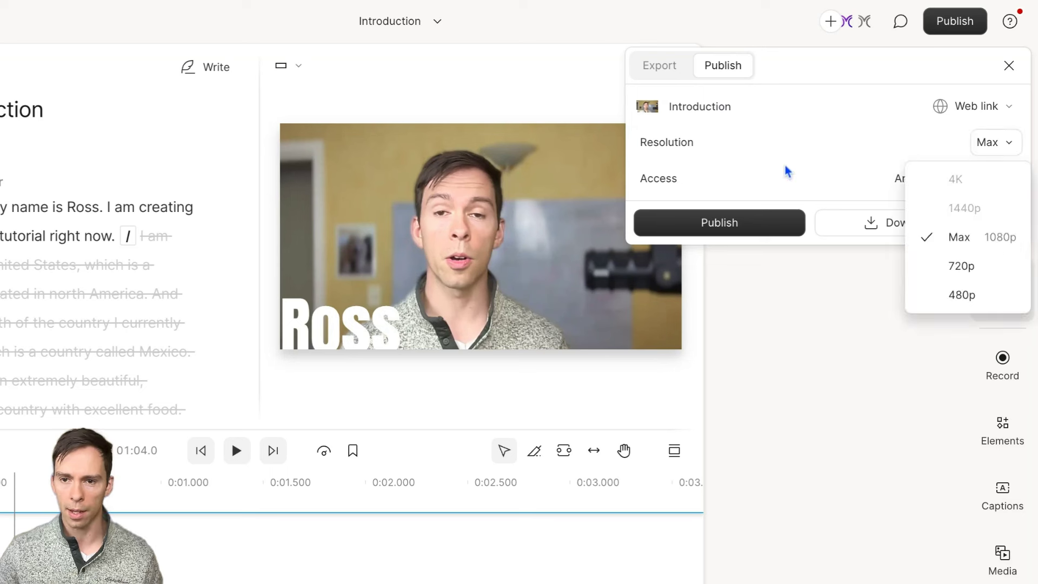
pyautogui.click(783, 171)
pyautogui.click(707, 228)
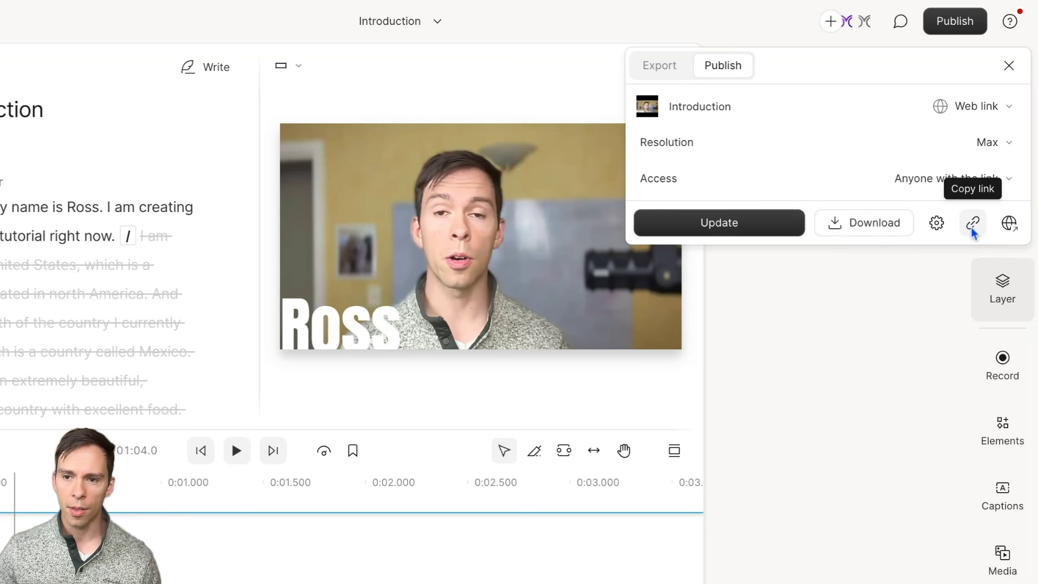
# Copy the Introduction share-page link and review the publish destination options
pyautogui.click(973, 225)
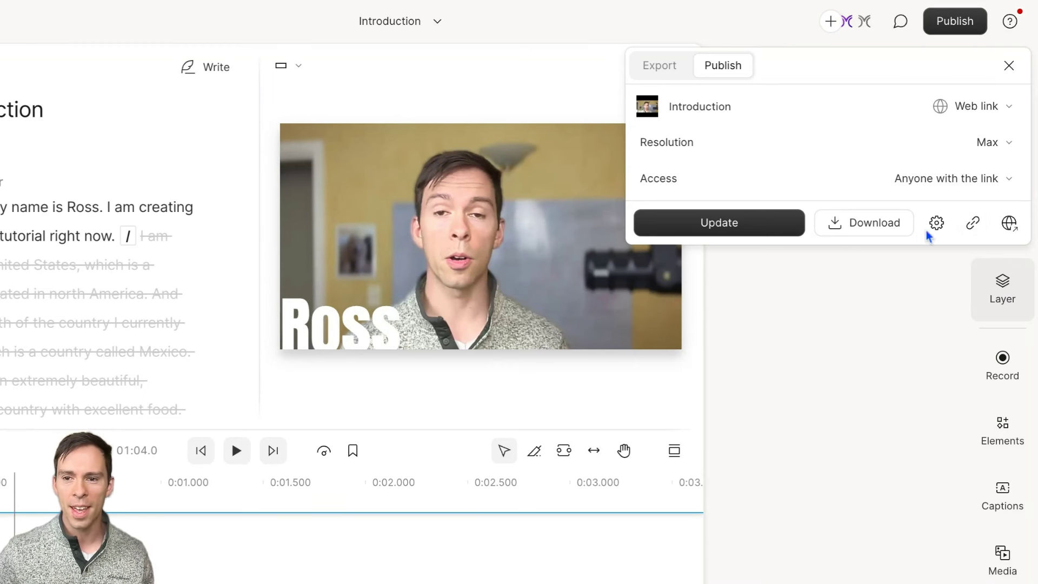
pyautogui.click(973, 223)
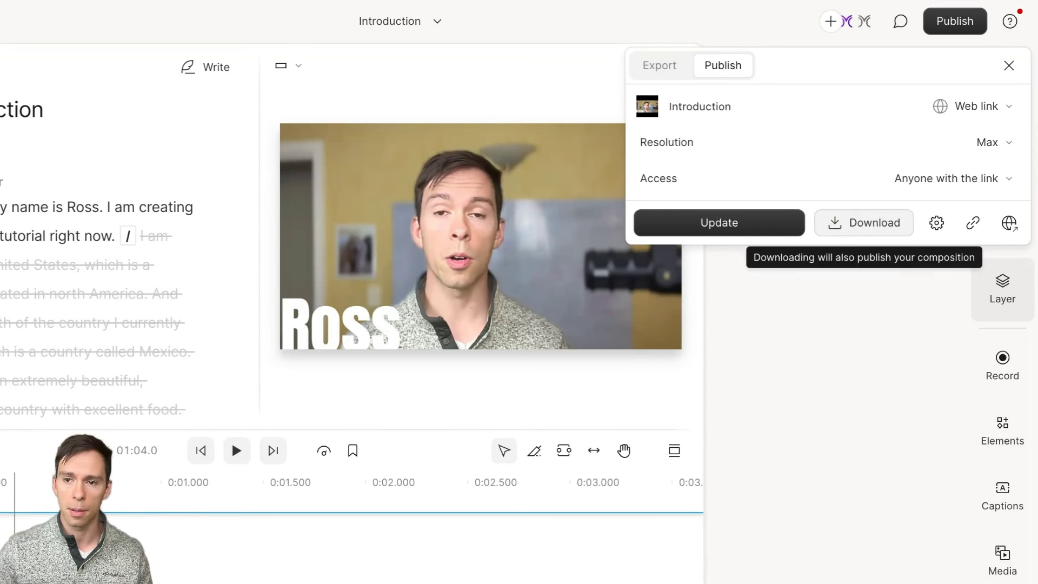
pyautogui.click(861, 224)
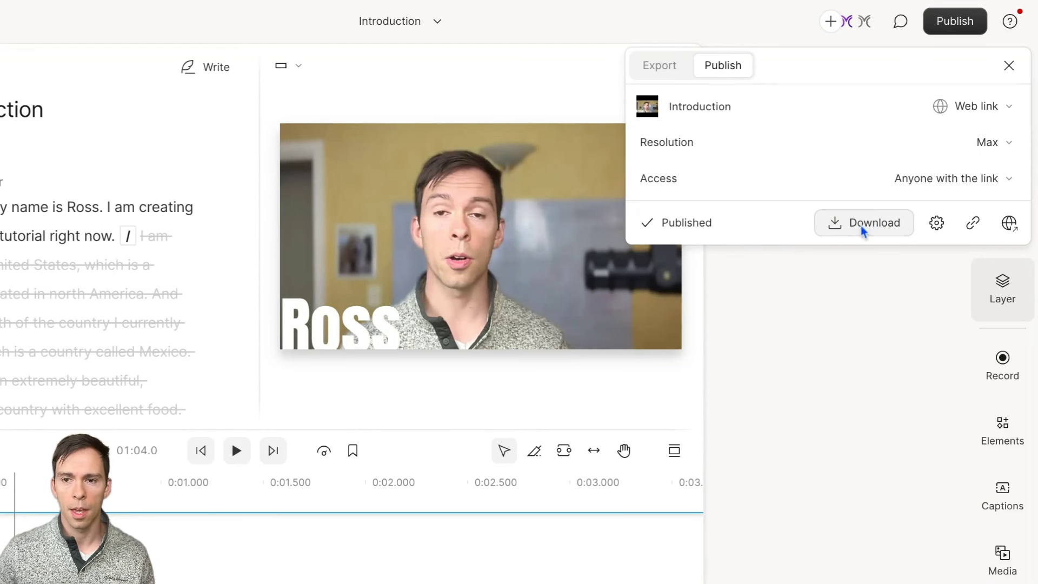
pyautogui.click(988, 105)
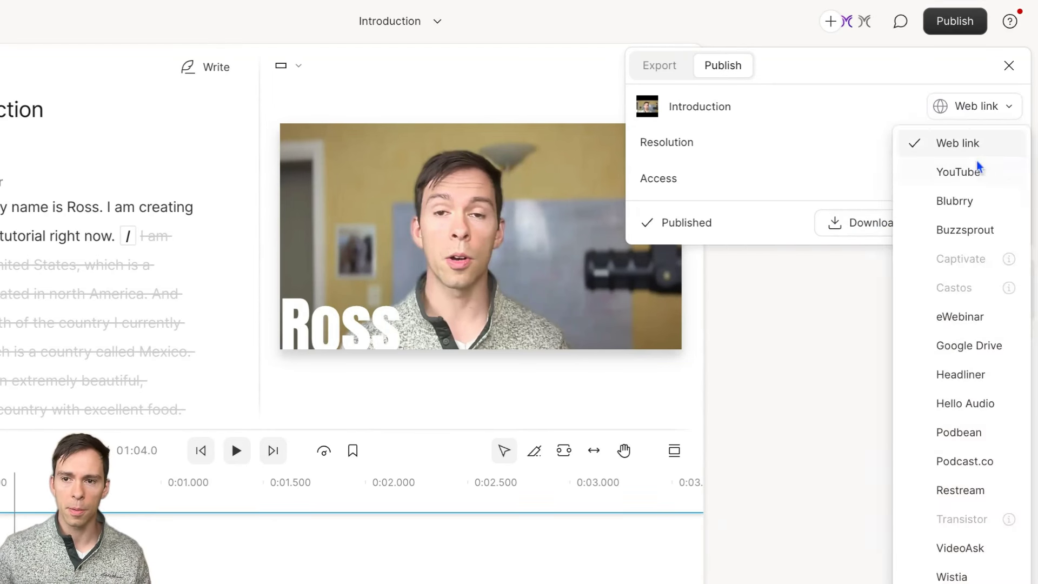